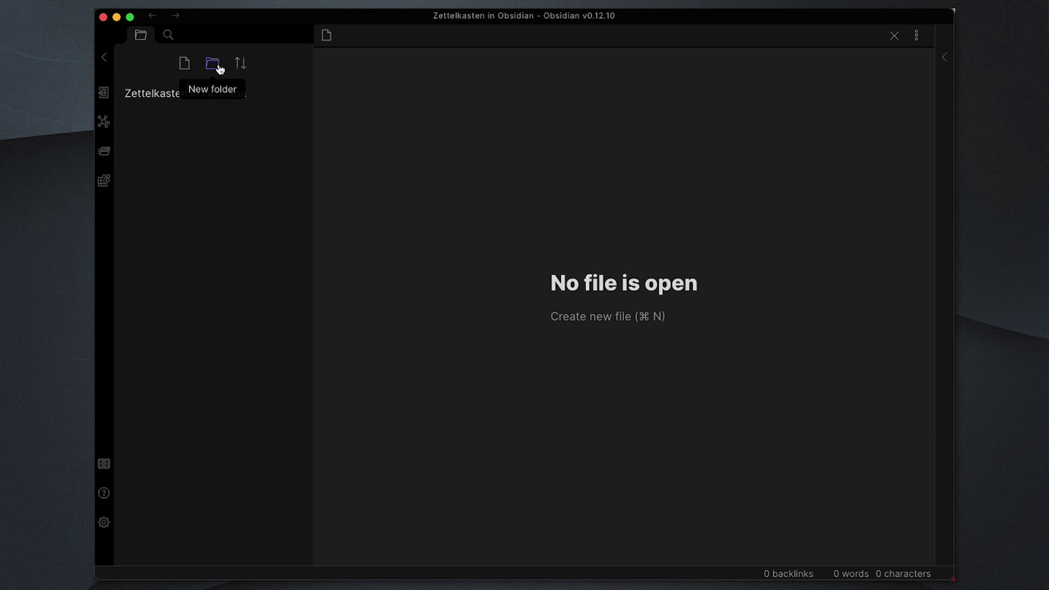
Step: Create three folders at the vault's root named Fleeting Notes, Literature Notes and Permanent Notes
click(219, 67)
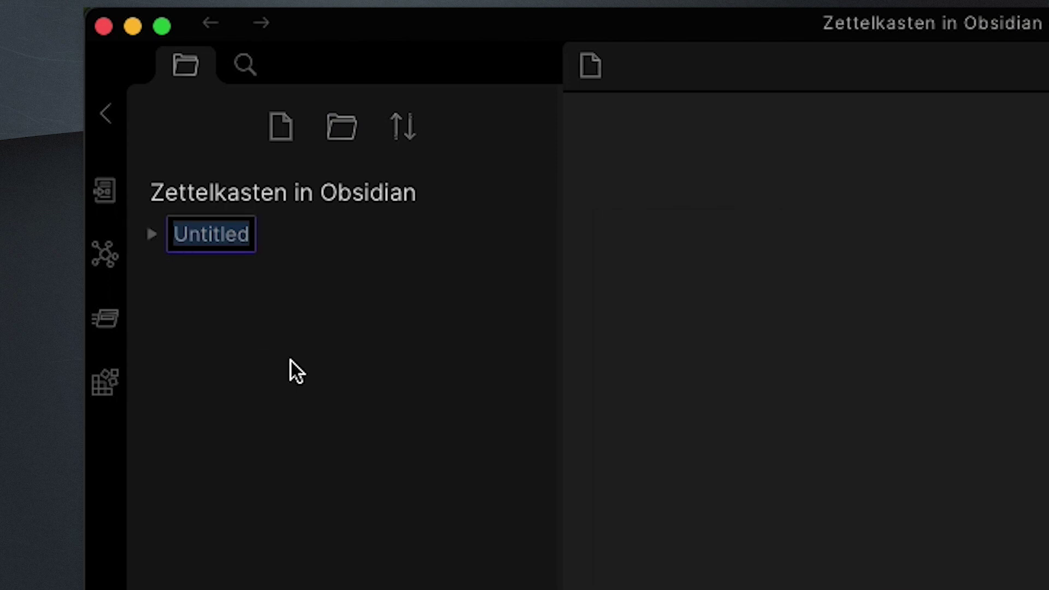
text(Fleeting Notes)
key(Return)
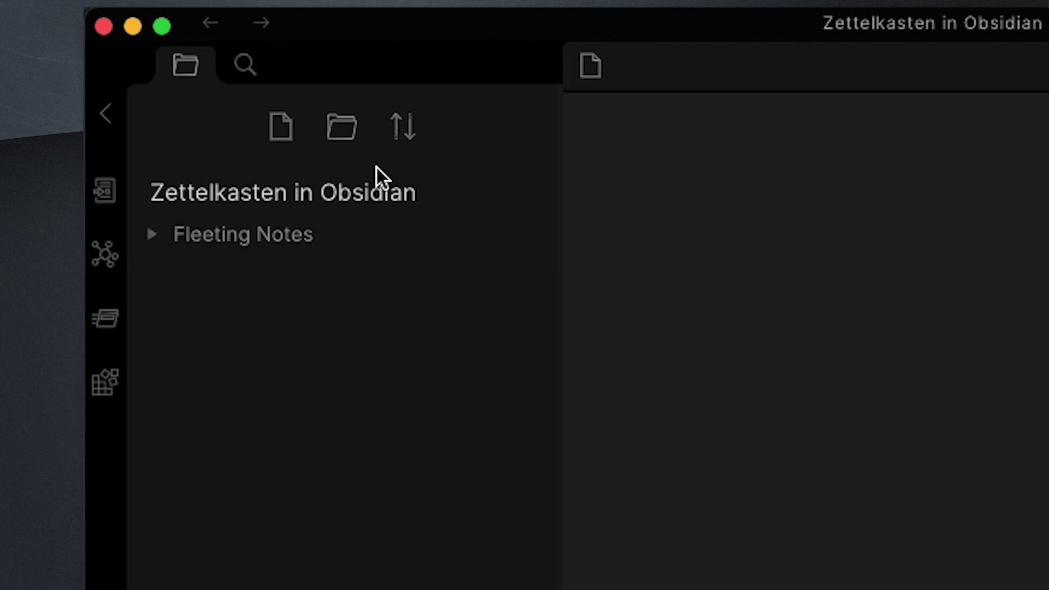
click(345, 137)
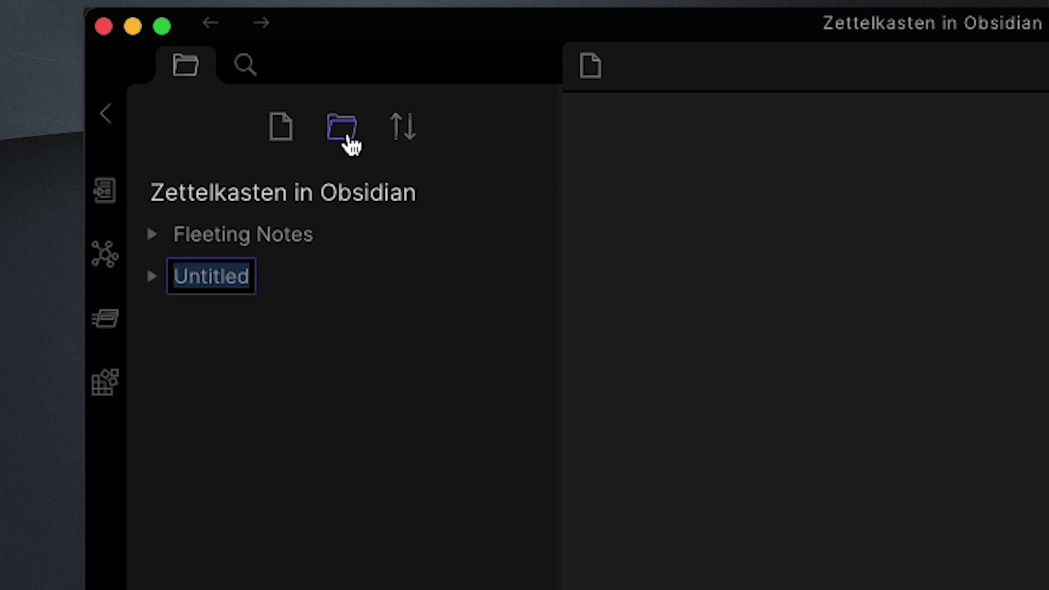
text(Literature Notes)
key(Return)
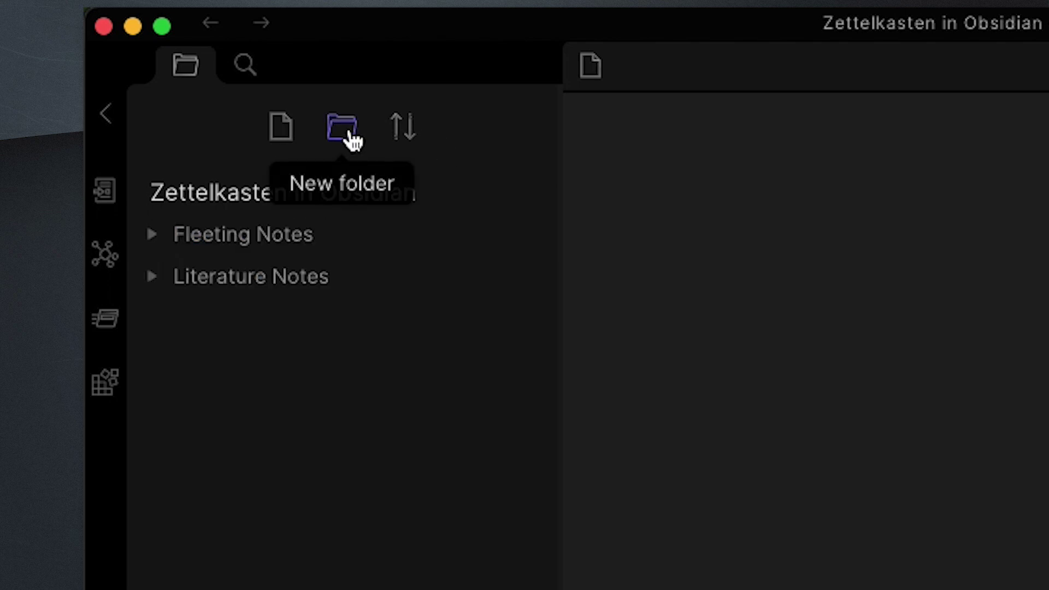
click(347, 137)
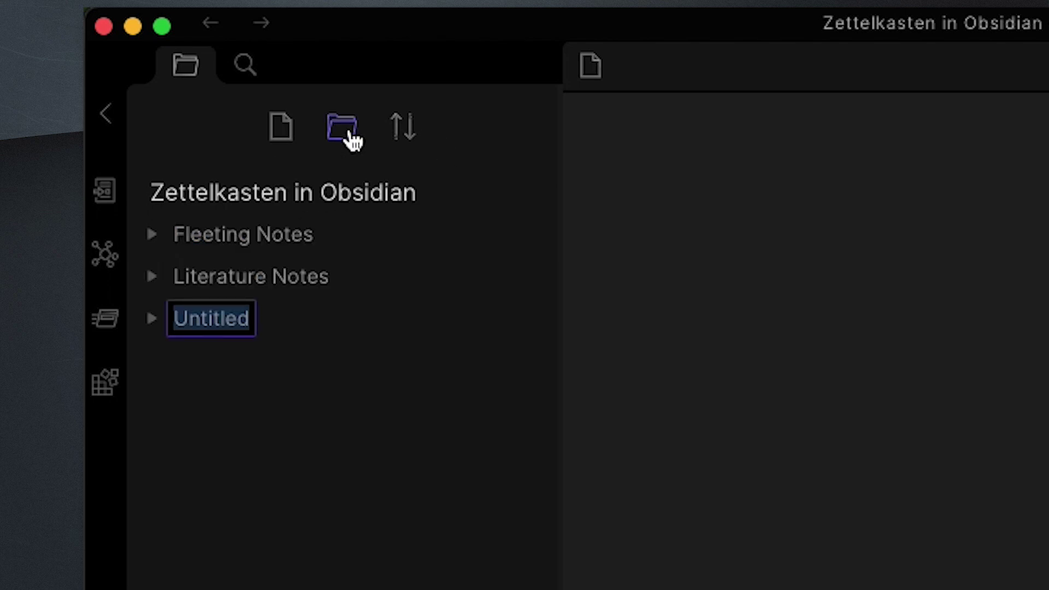
text(Permanent Notes)
key(Return)
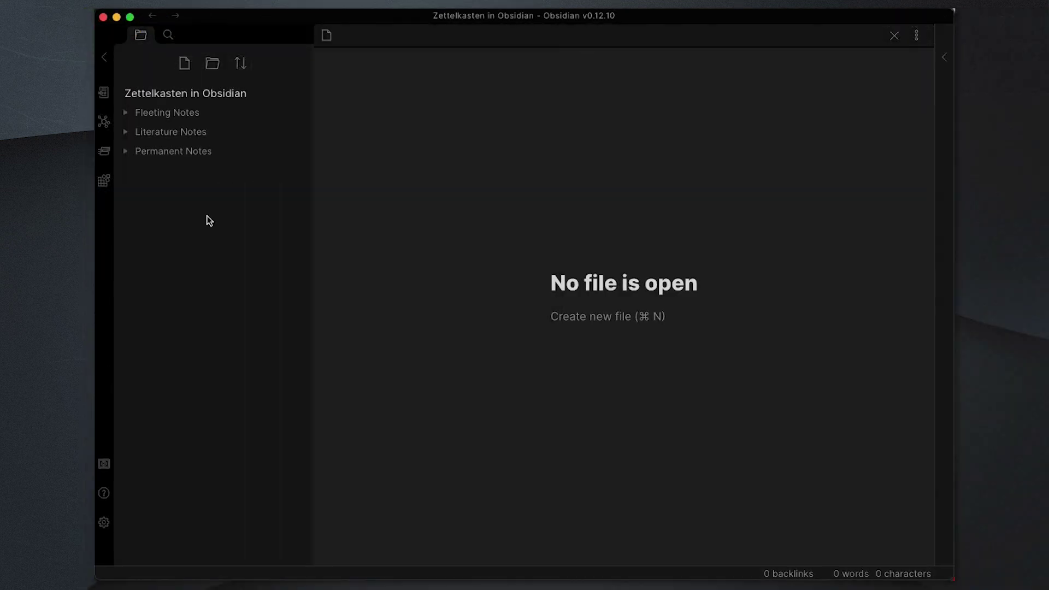
Step: Enable the Templates core plugin and open its plugin options
click(104, 523)
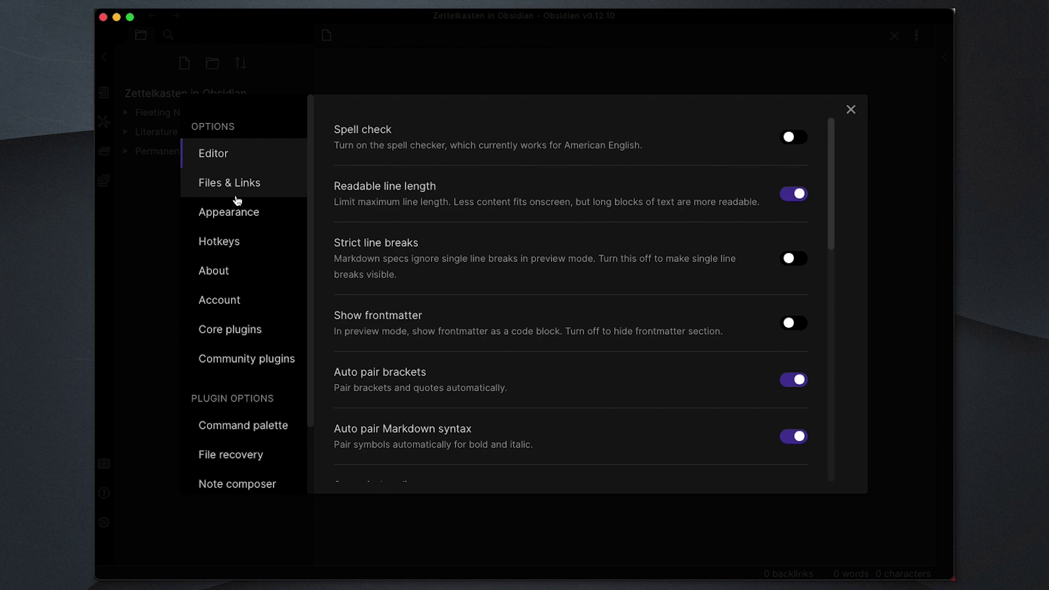
click(247, 334)
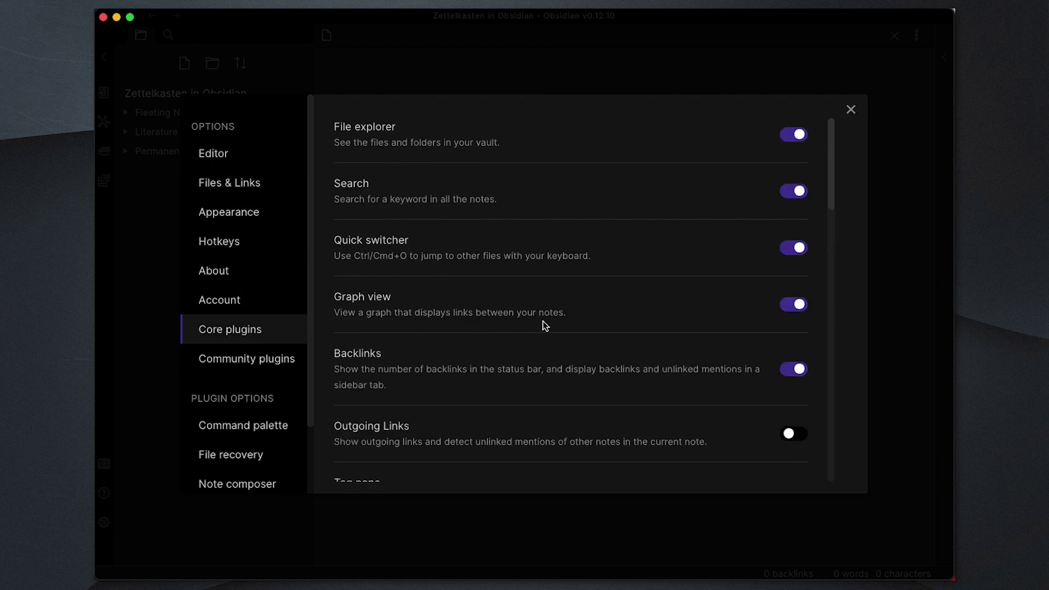
scroll(544, 326, down, 8)
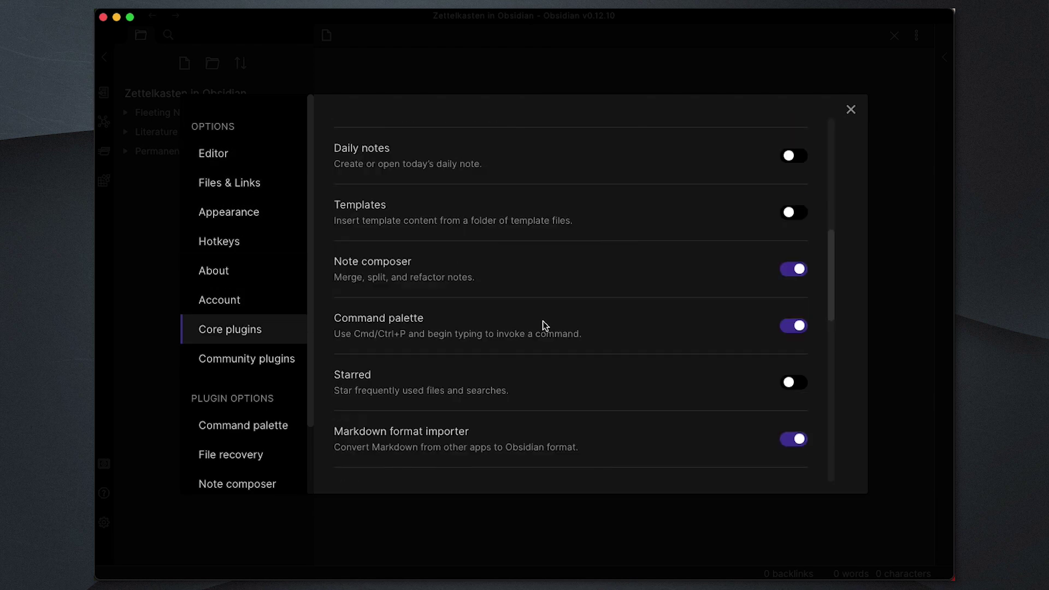
click(789, 209)
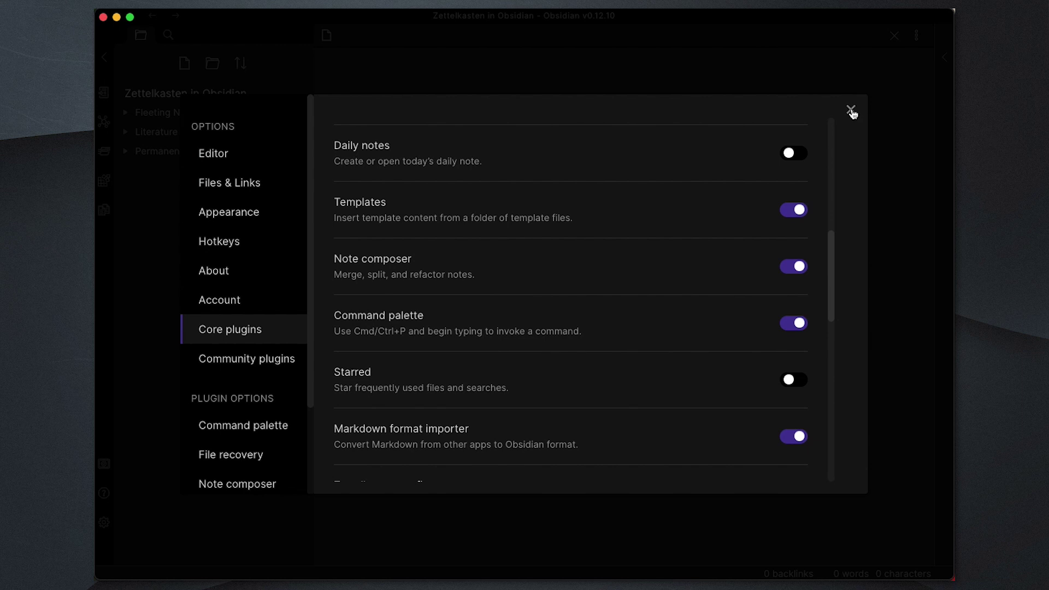
drag(309, 355, 312, 468)
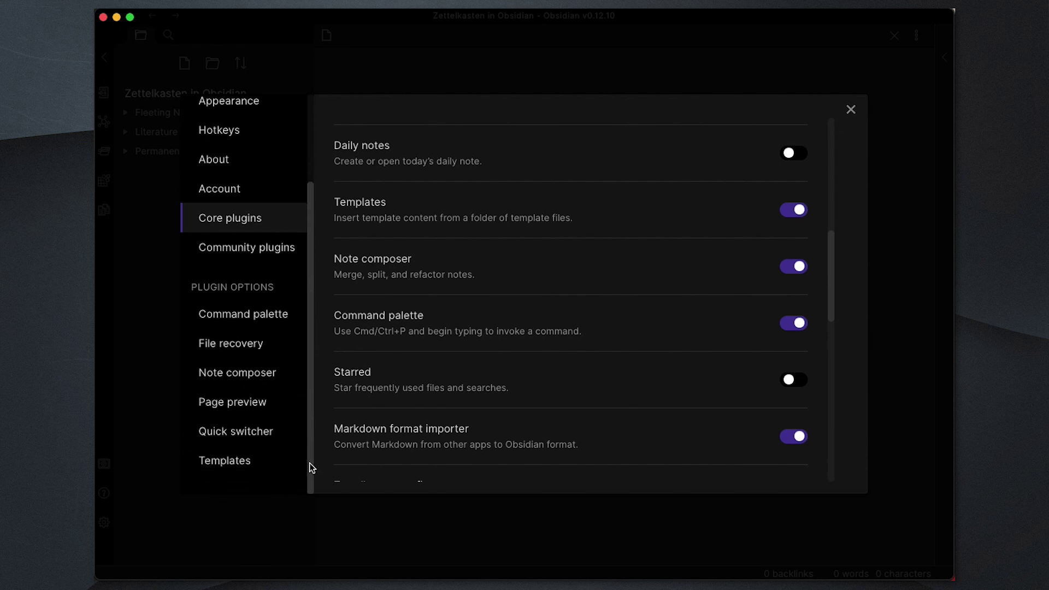
click(235, 461)
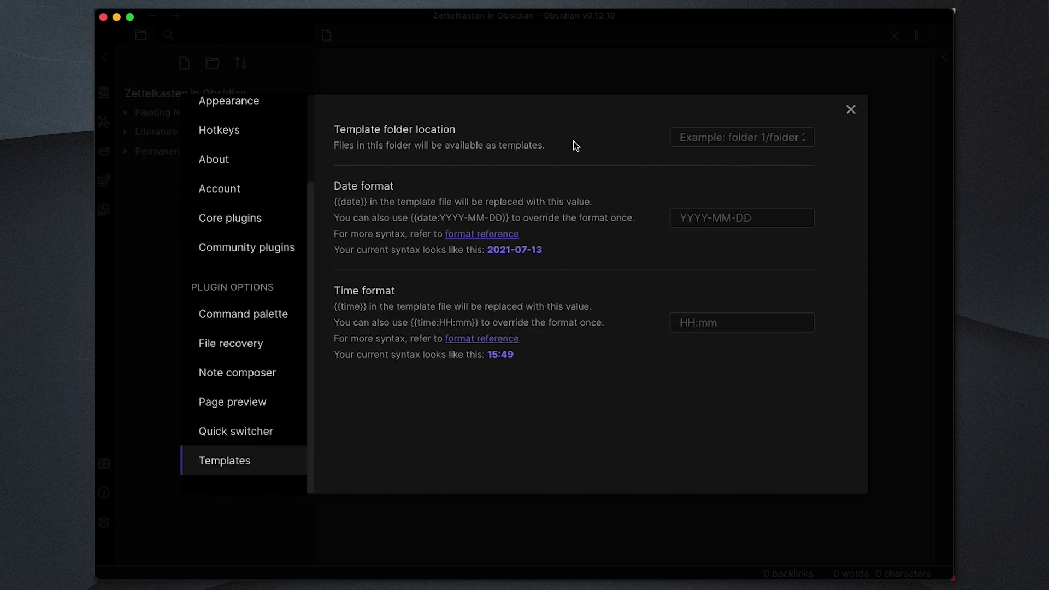
Step: Check which existing folders are offered as the template folder location, and close the settings
click(700, 139)
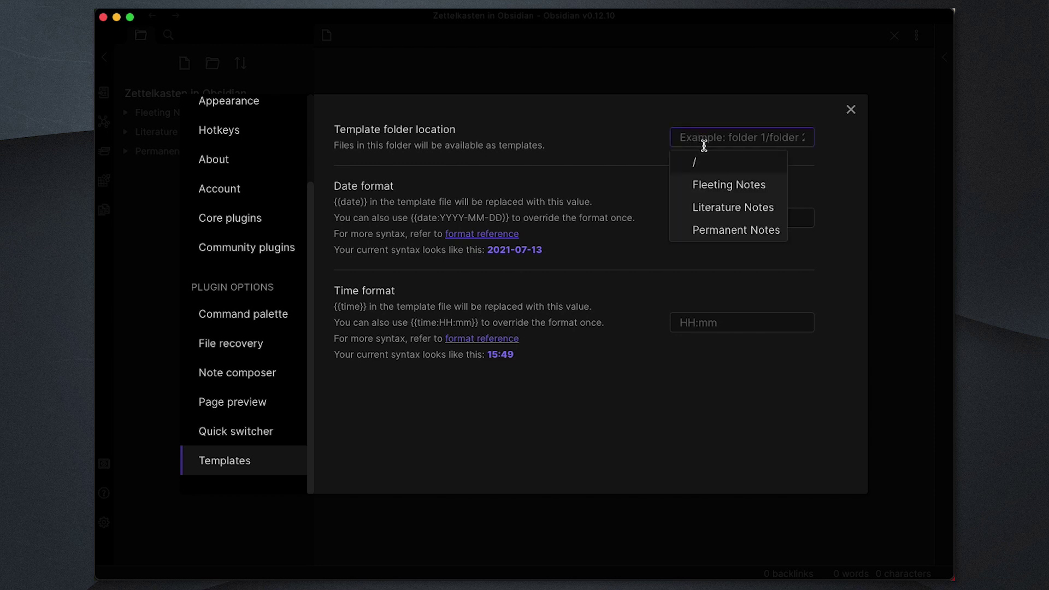
click(634, 151)
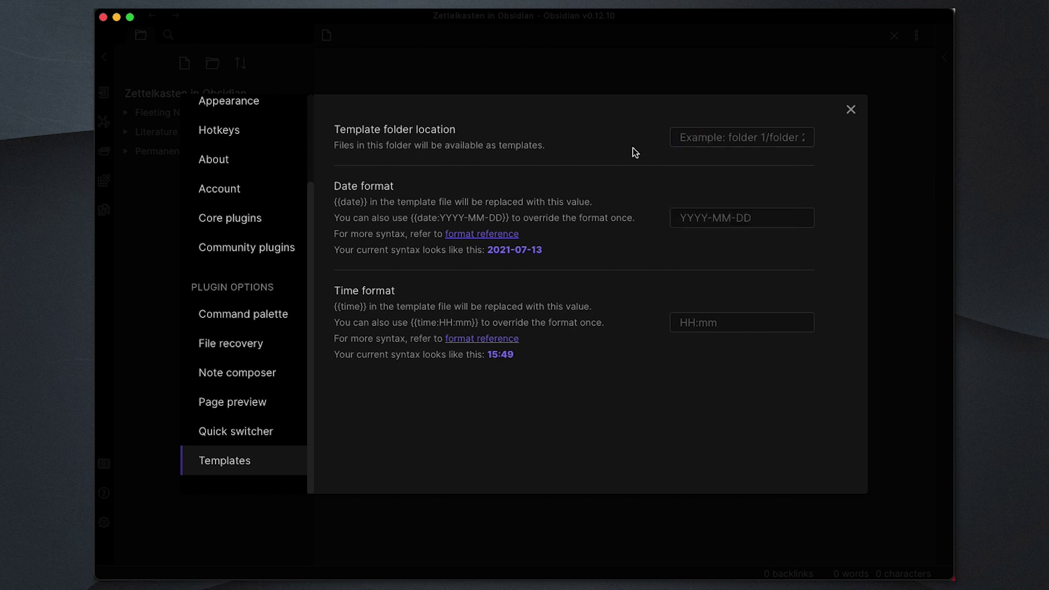
click(850, 110)
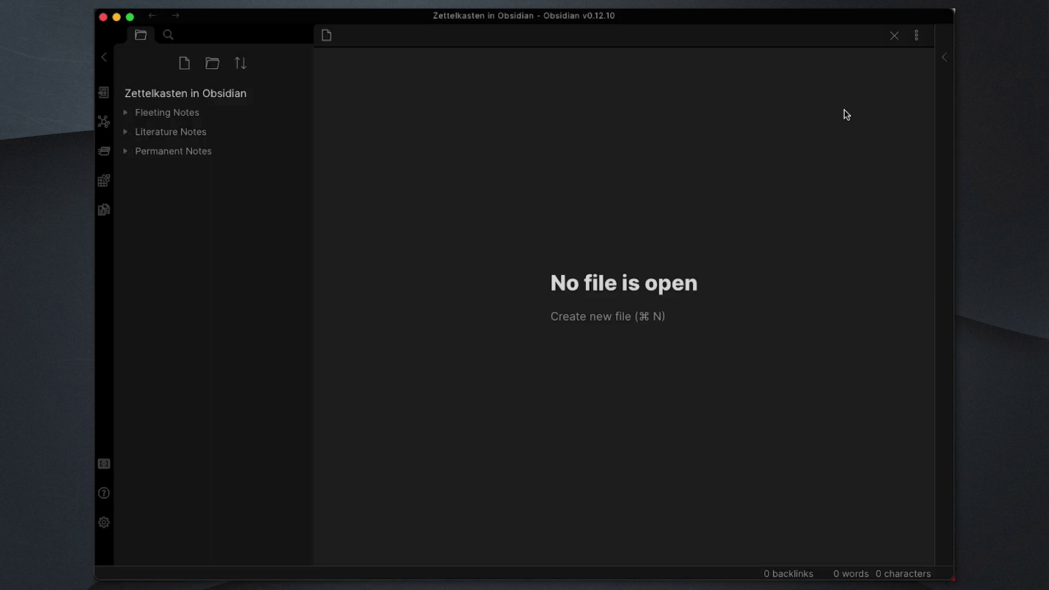
Step: Create a new folder named Templates at the vault's root
click(211, 65)
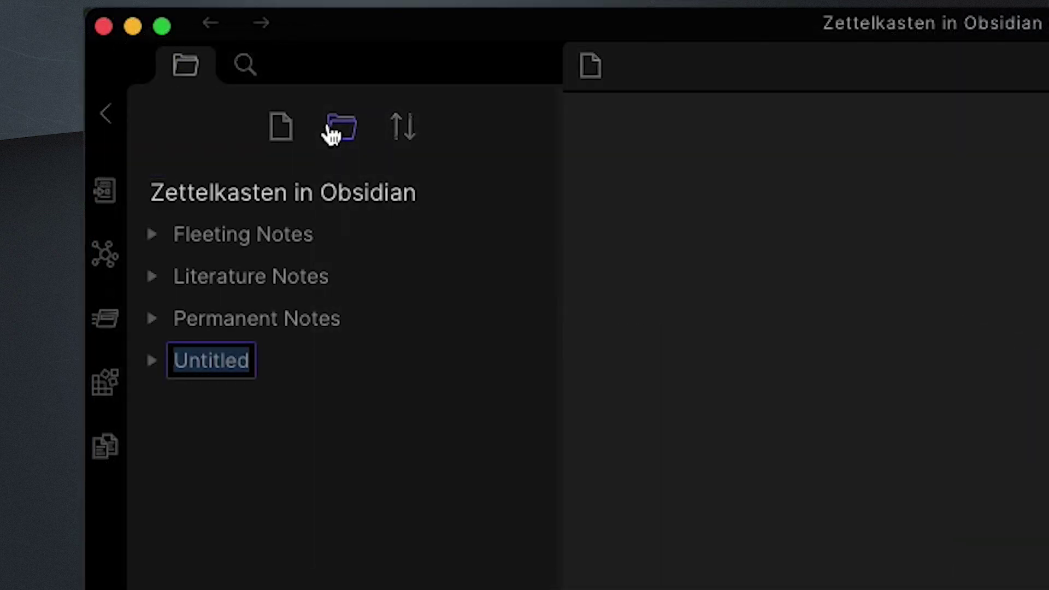
text(Templates)
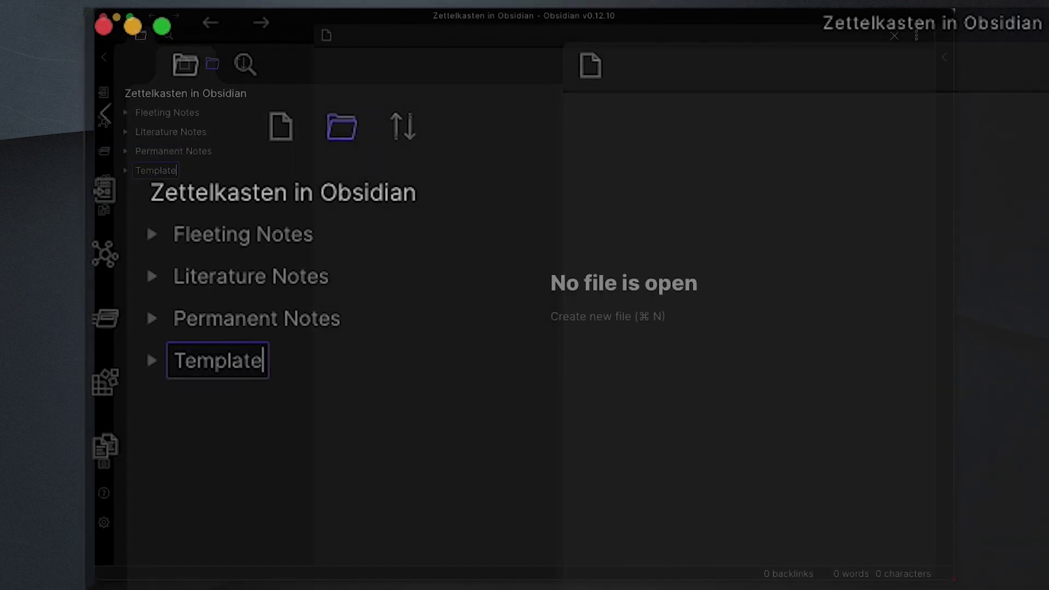
key(Return)
Step: Set the Templates plugin's template folder location to the Templates folder and close the settings
click(104, 522)
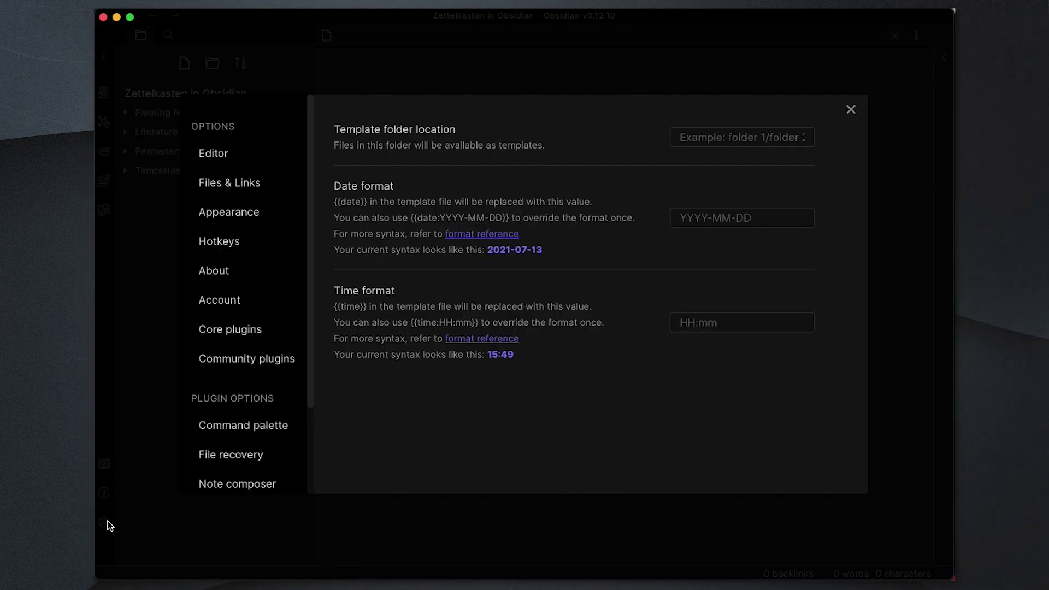
click(776, 132)
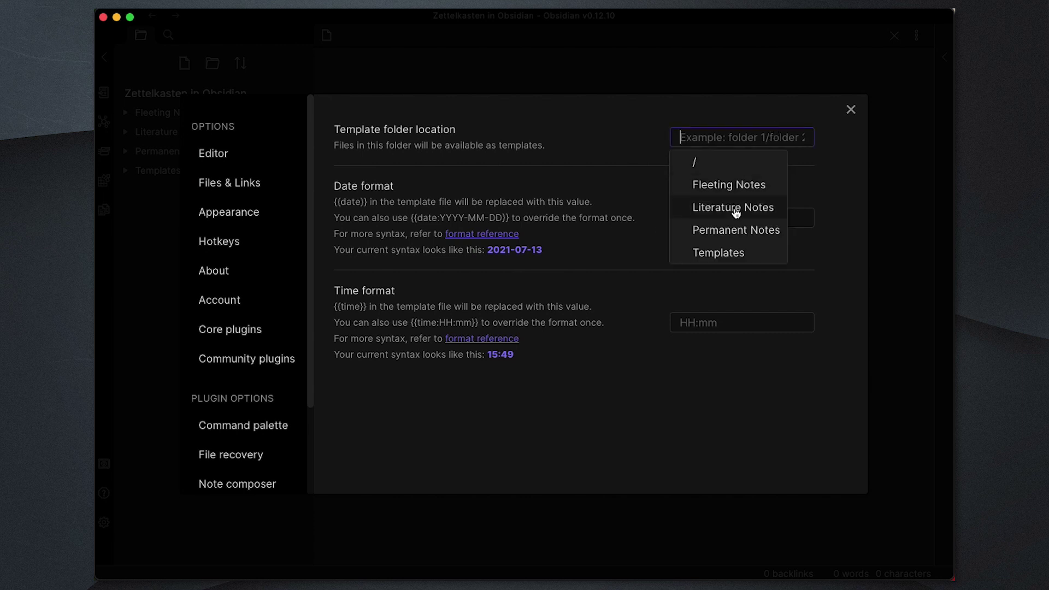
click(732, 251)
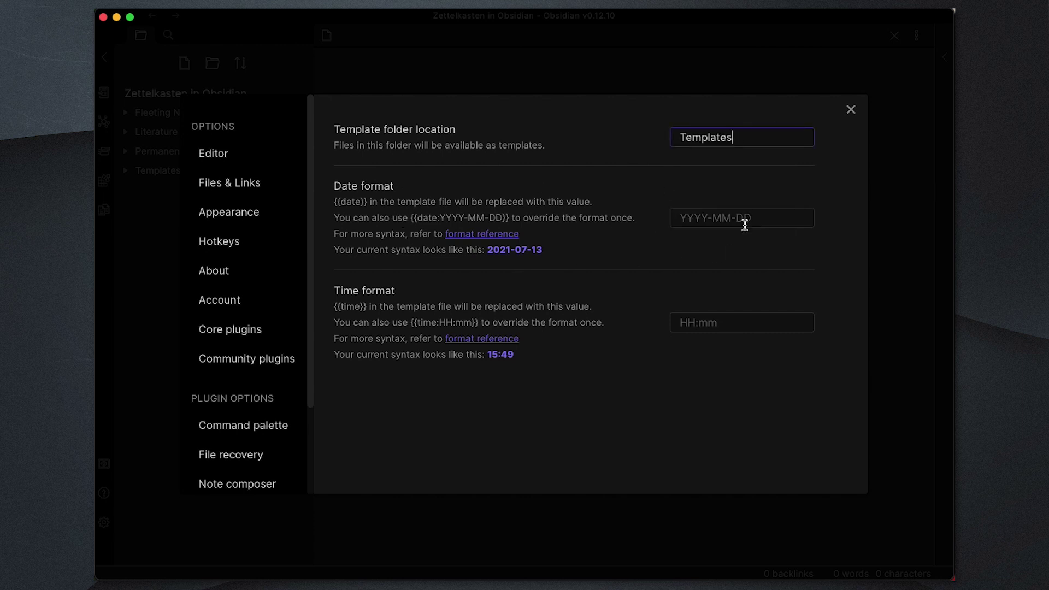
click(850, 112)
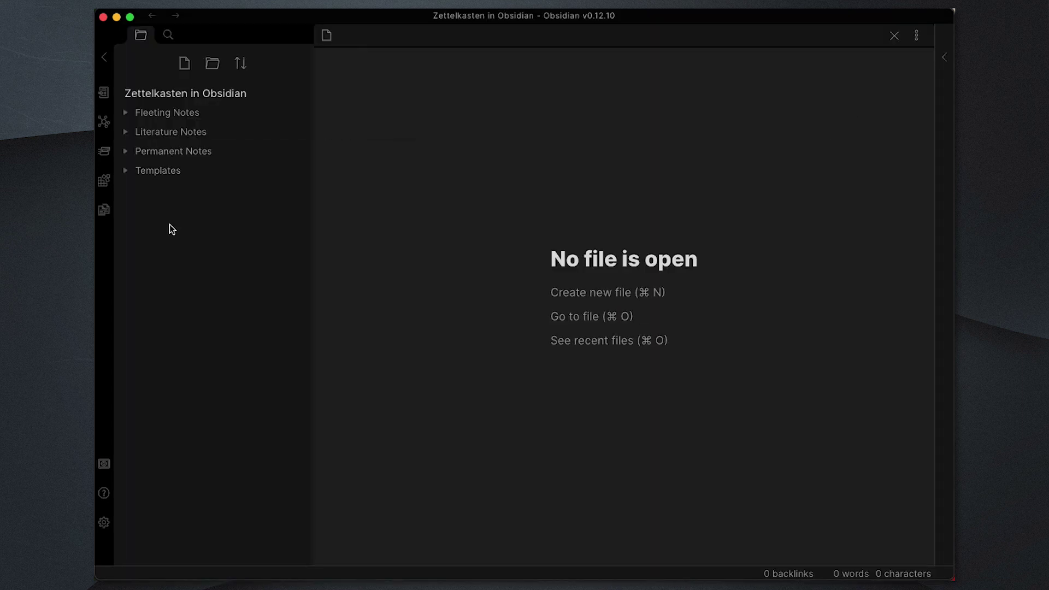
Step: Create a new note in the Templates folder and title it Note Template
mouse_move(176, 173)
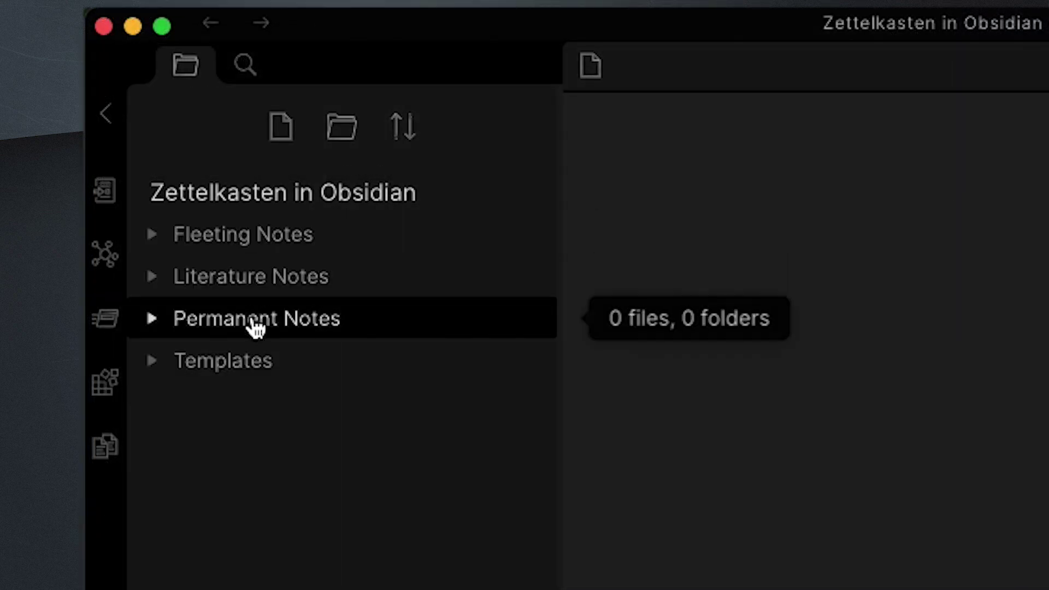
right_click(248, 364)
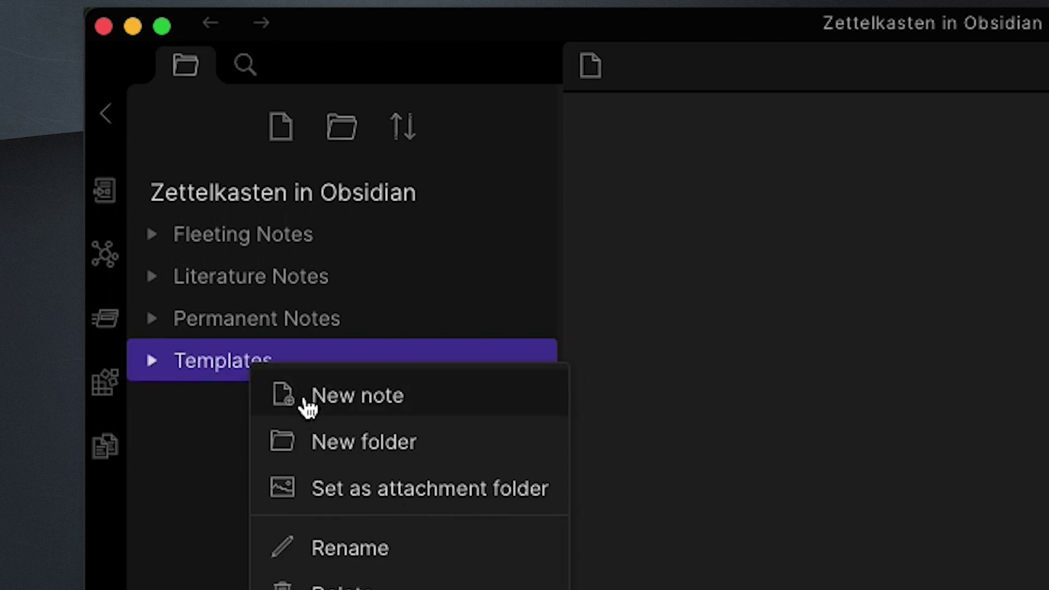
click(308, 407)
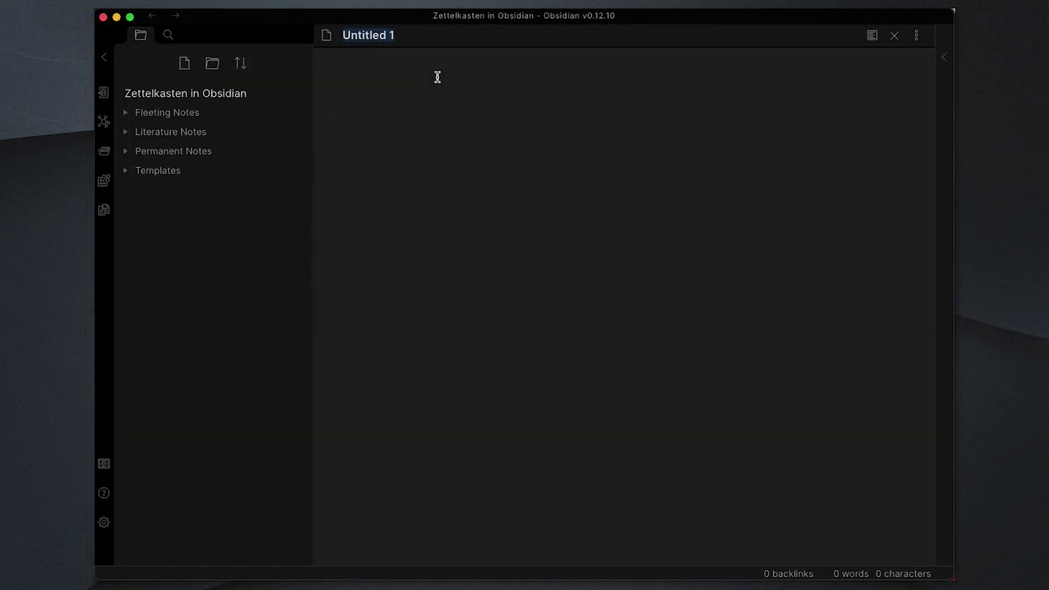
text(Note Template)
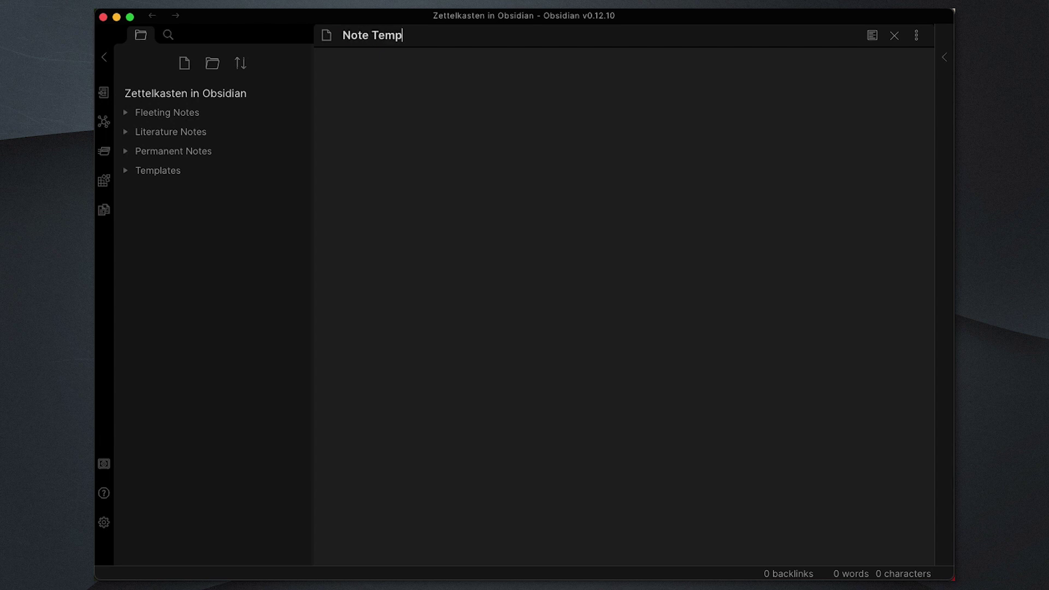
key(Return)
Step: Write the first-level heading "# {{title}}" as the opening line of Note Template
text(# )
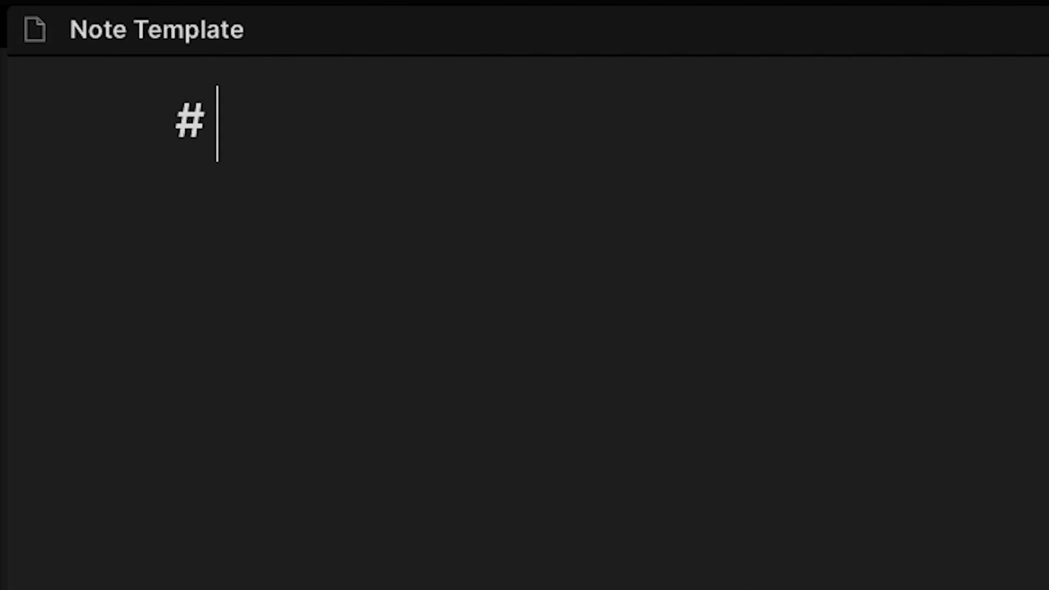
text({{)
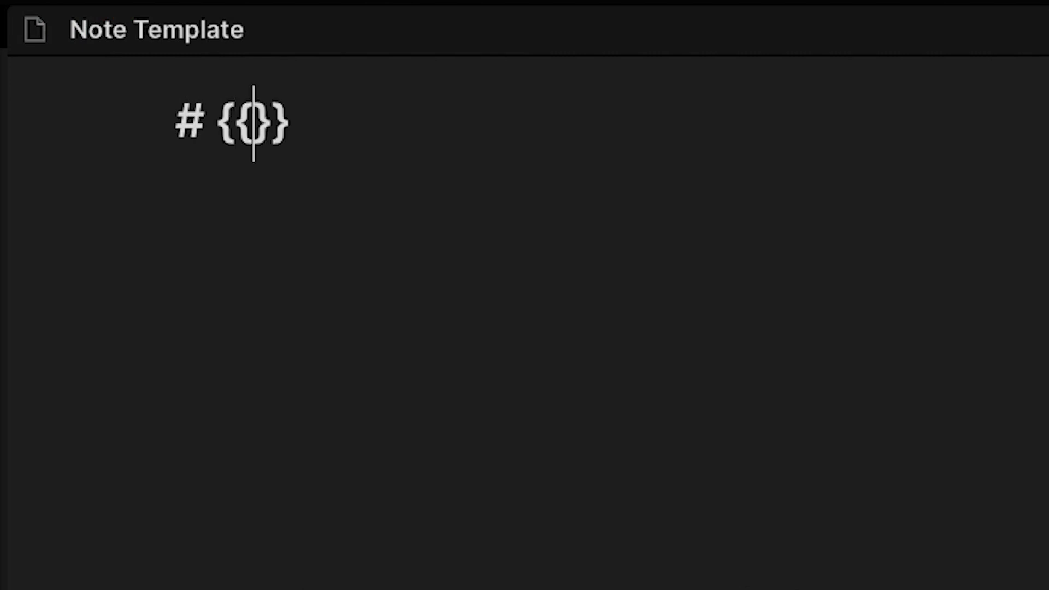
text(title)
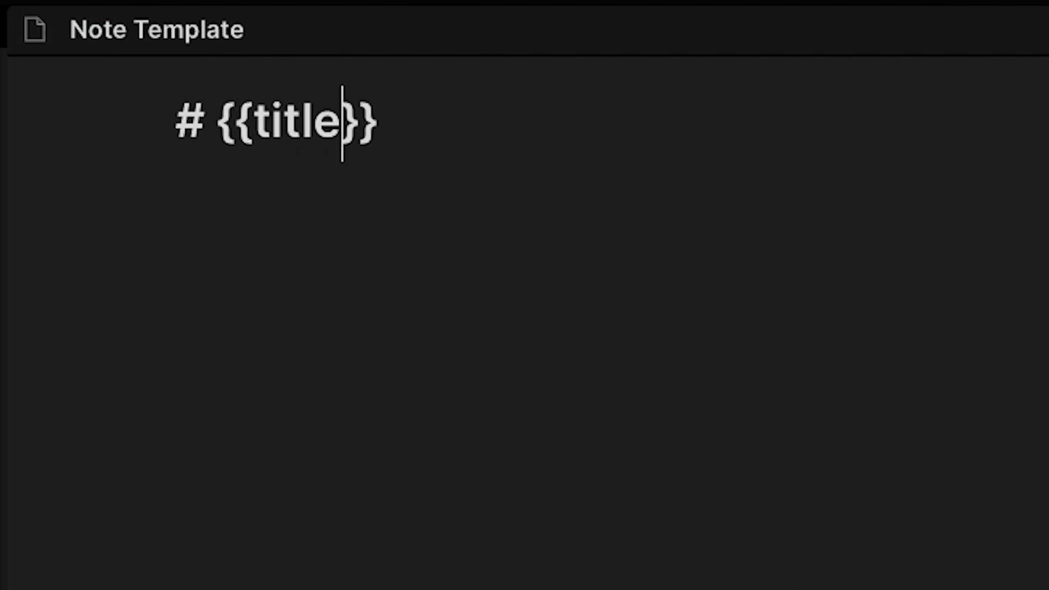
click(377, 123)
Step: Add the line "Created: {{date}} {{time}}" directly below the title heading
key(Return)
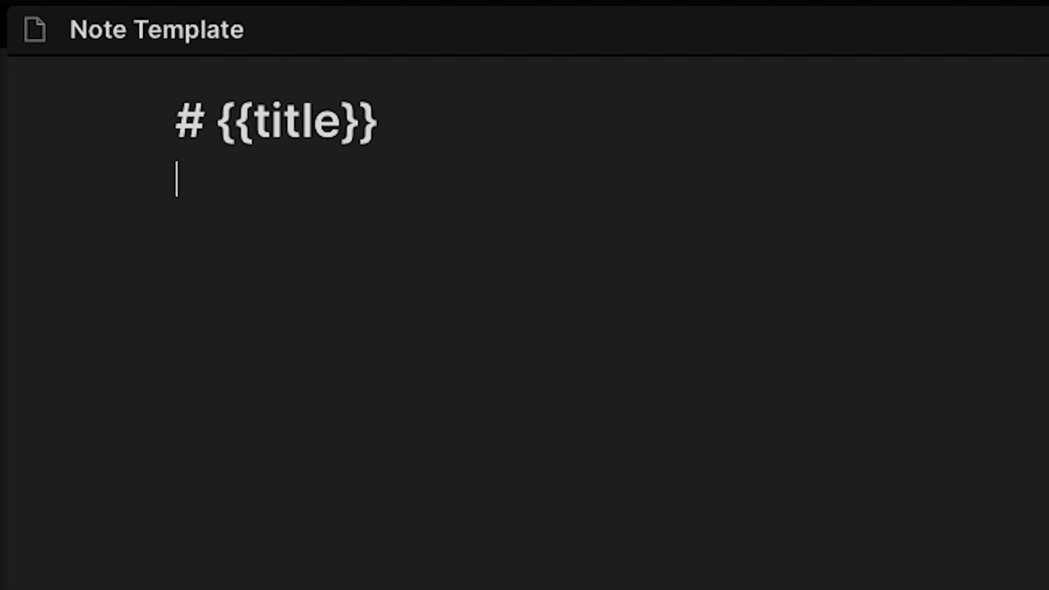
text(Created: {{date)
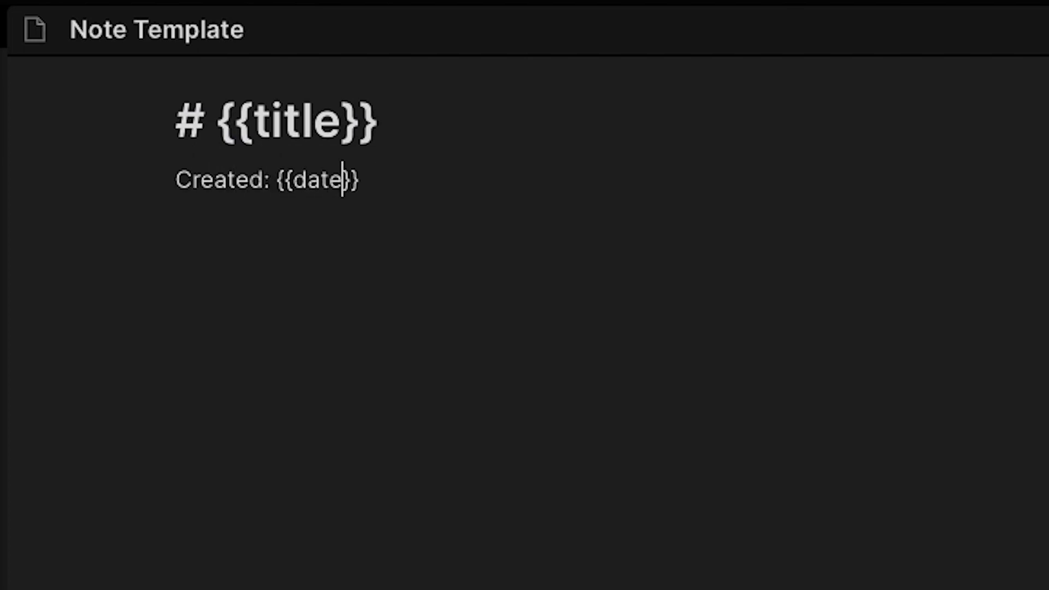
text(}} {{time)
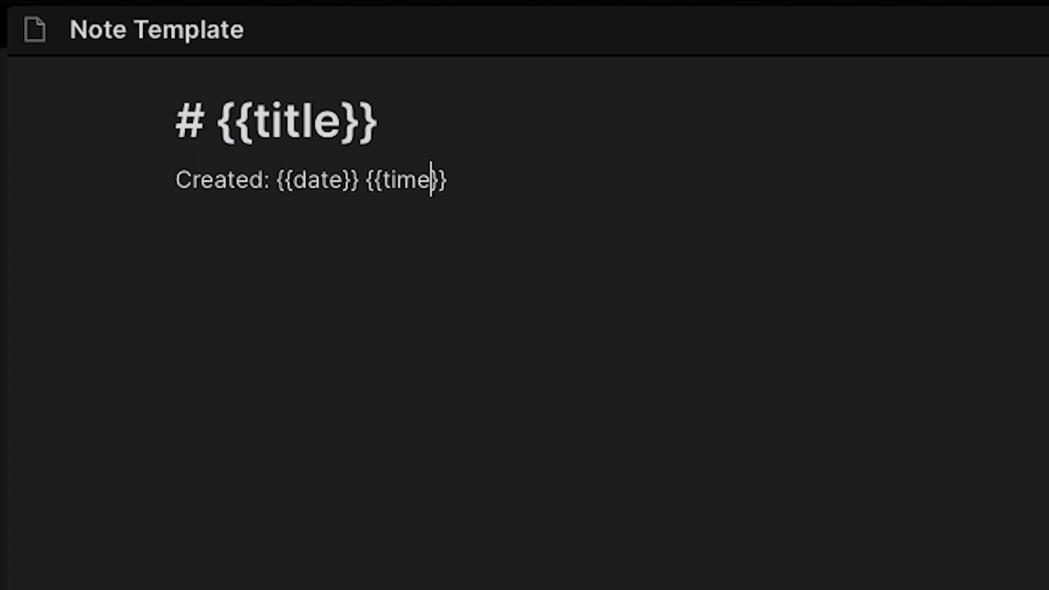
text(}})
Step: Add the second-level heading "## References" below a blank line, with an empty numbered item "1." under it
key(Return)
key(Return)
text(## Re)
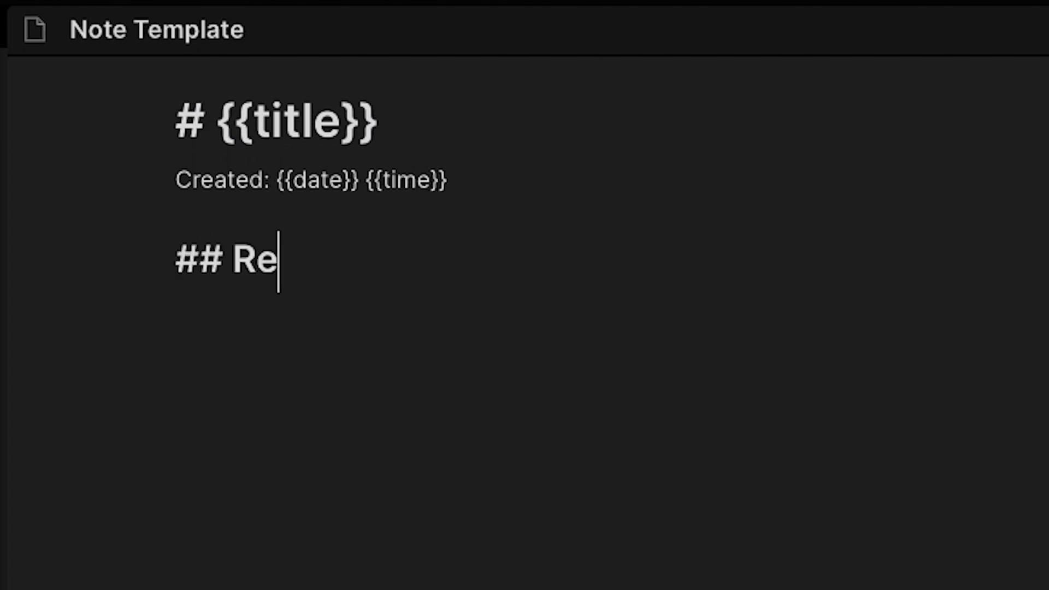
text(ferences)
key(Return)
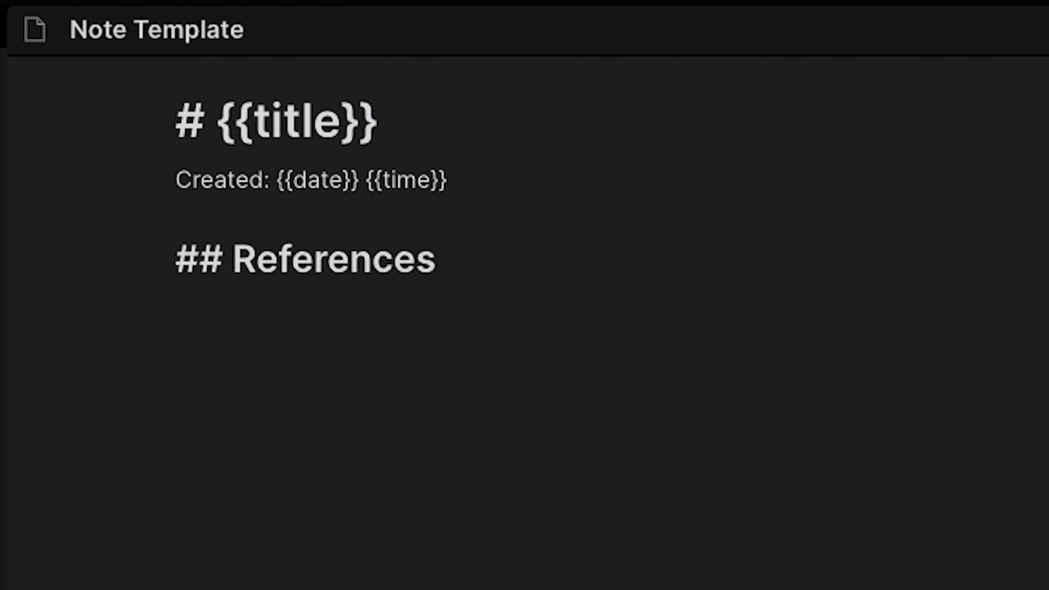
text(1.)
key(BackSpace)
key(BackSpace)
text(.)
Step: Insert extra blank lines between the Created line and the References heading, and reopen Note Template from the Templates folder
key(Up)
key(Up)
key(Return)
key(Return)
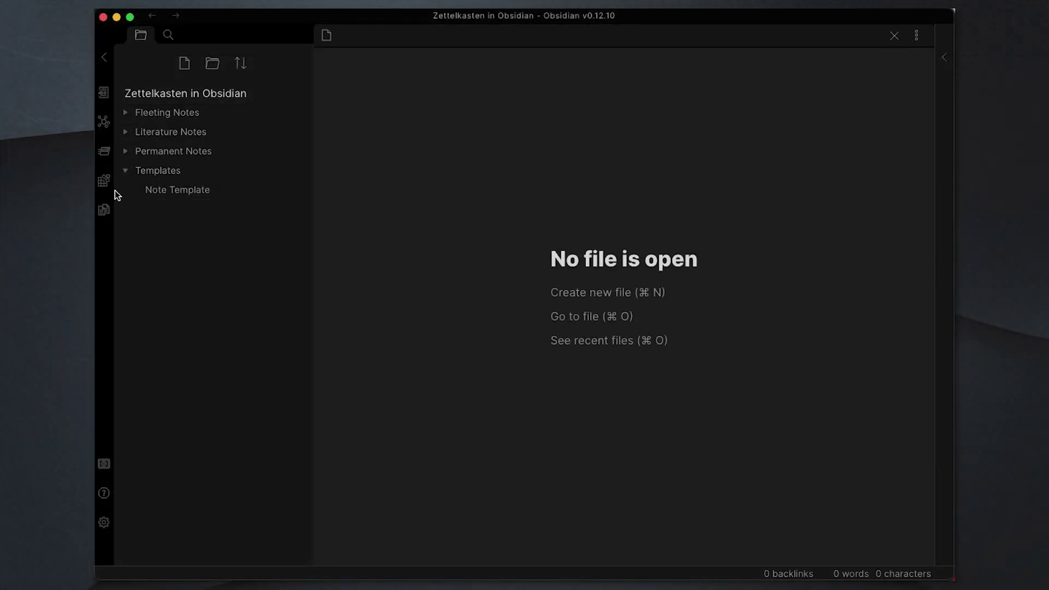
click(200, 199)
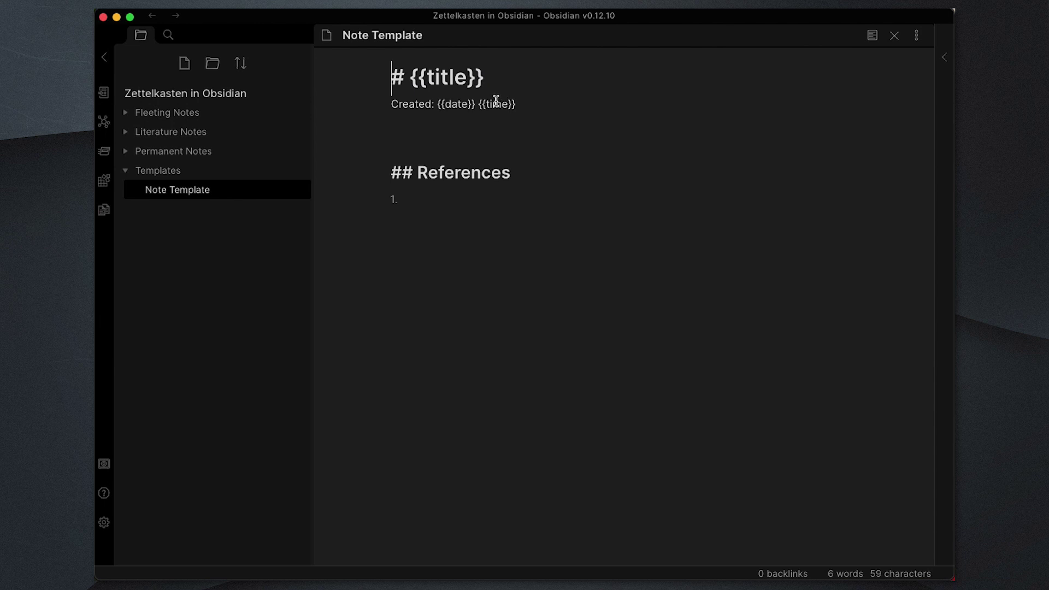
Step: Close Note Template and create a new note named "Map of Content" in the Templates folder
click(894, 37)
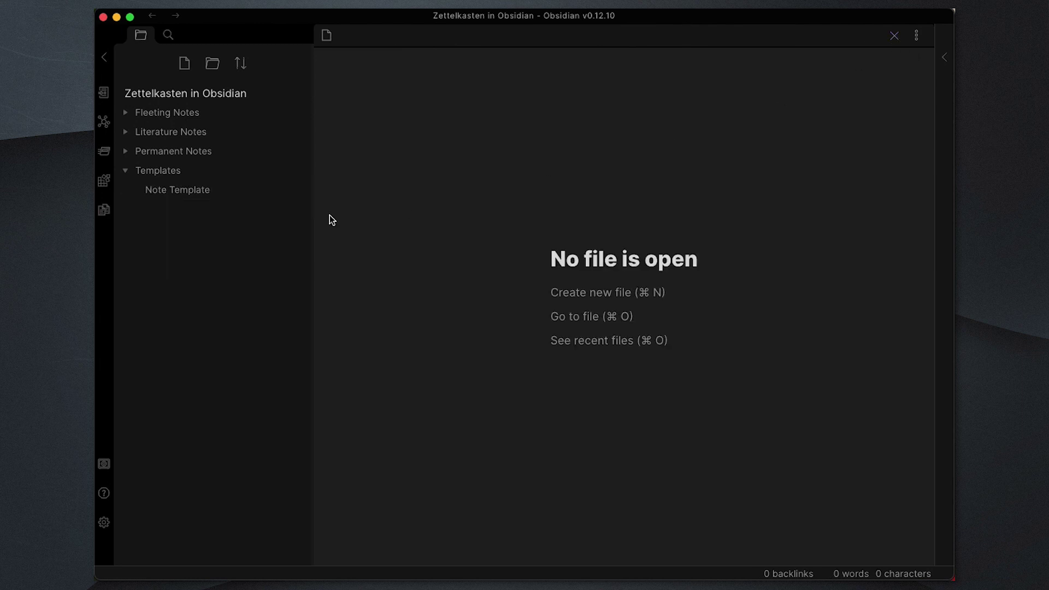
right_click(169, 180)
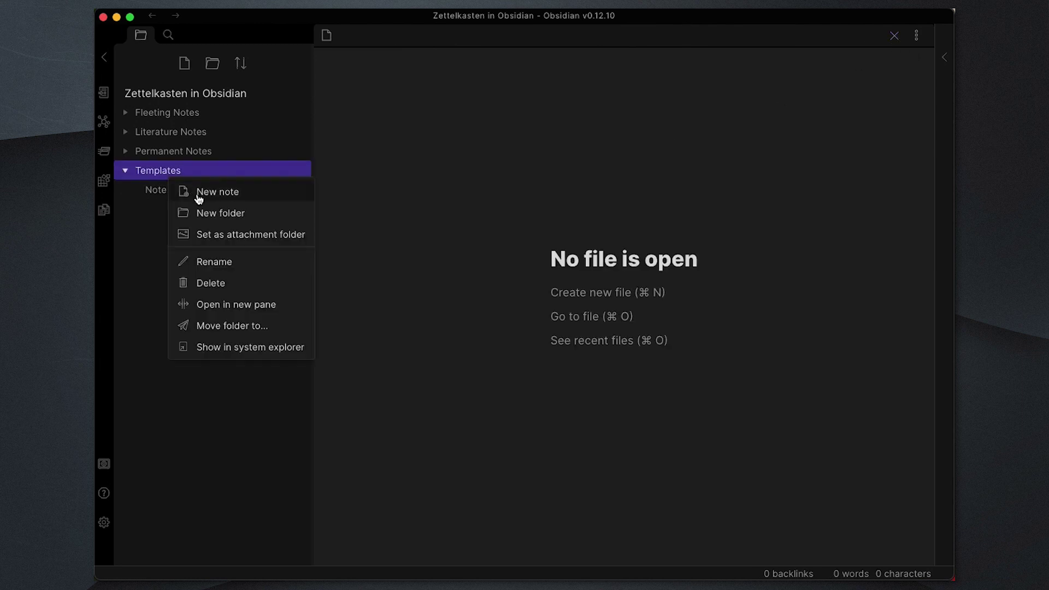
click(199, 193)
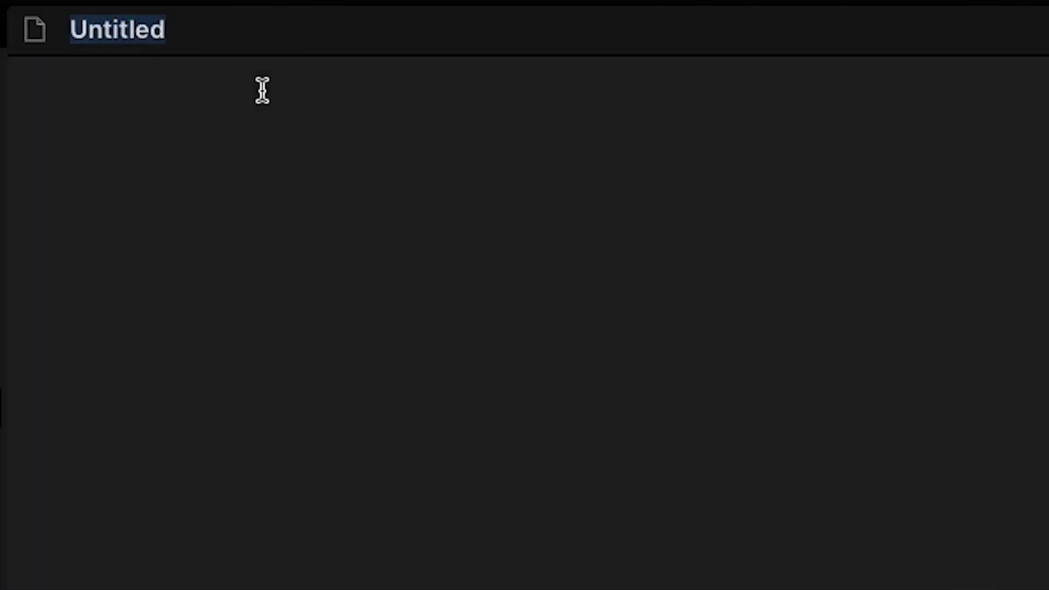
text(Map of Content)
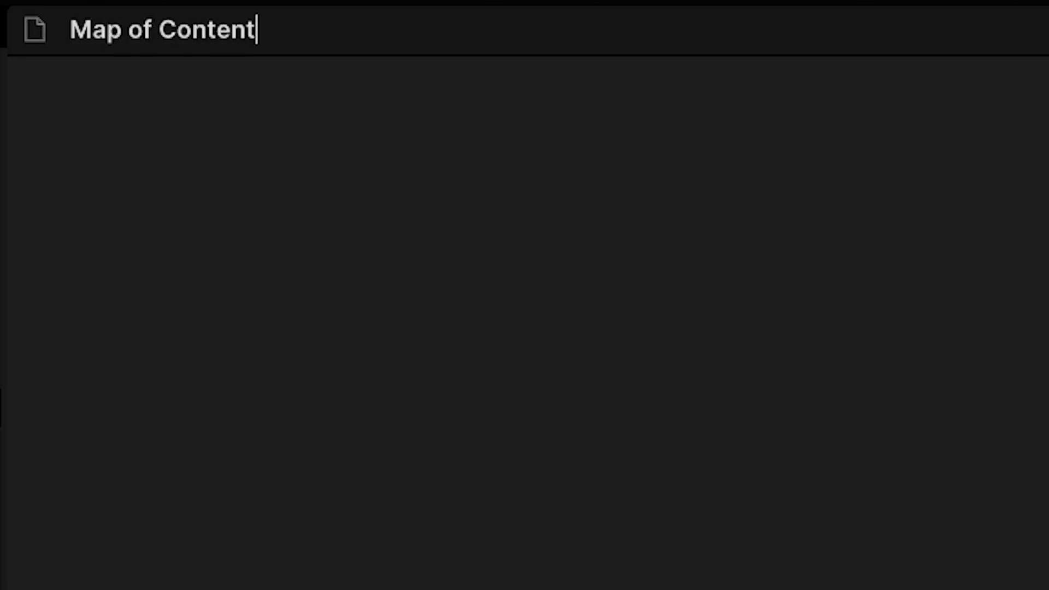
key(Return)
Step: Write the first-level heading "# {{title}}" in Map of Content, with a numbered item "1." beneath it
text(# )
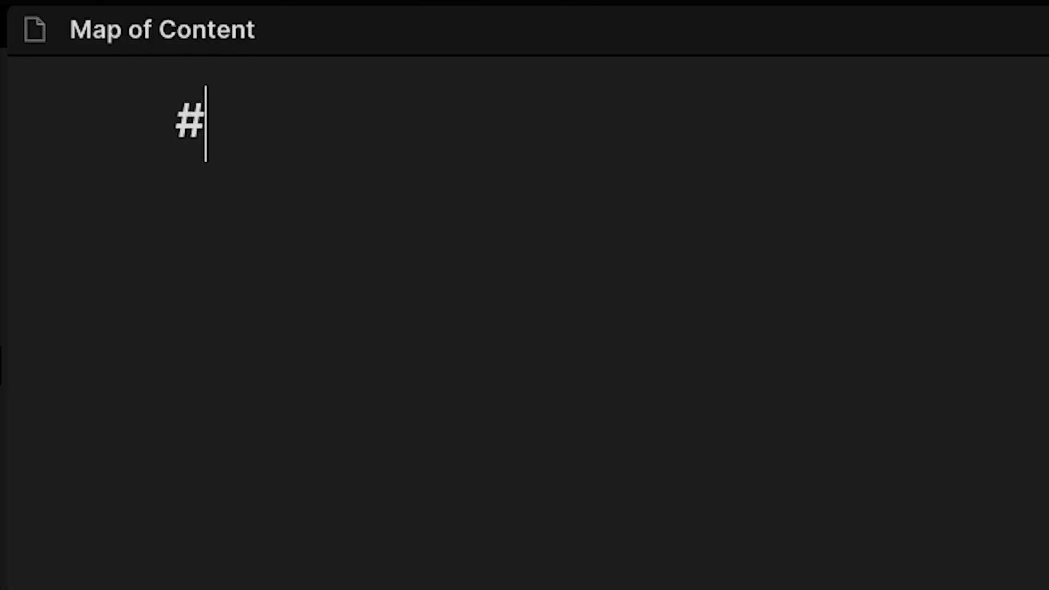
text({{title}})
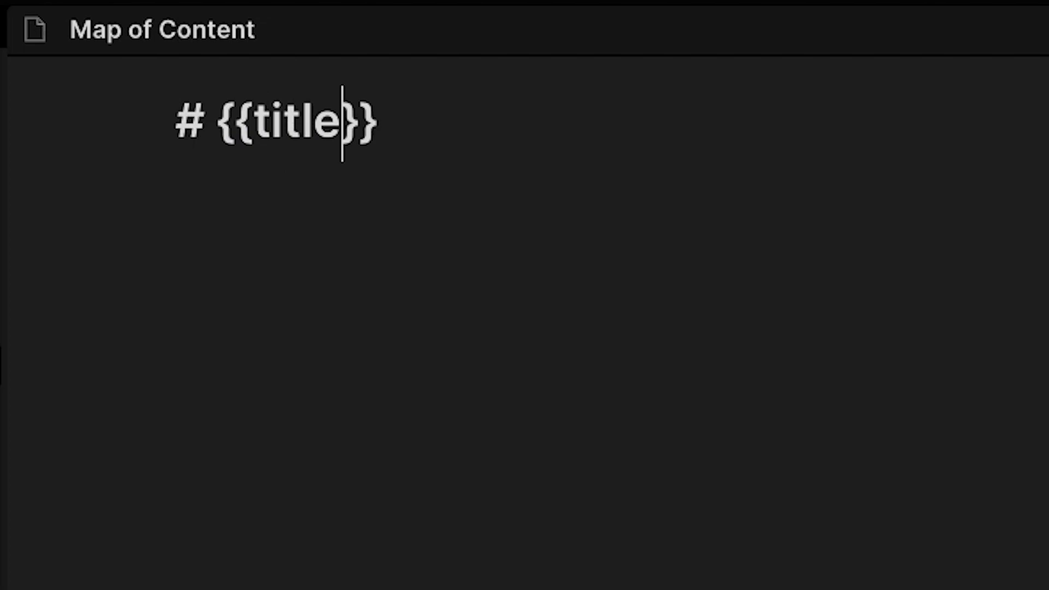
key(Return)
key(Return)
text(1.)
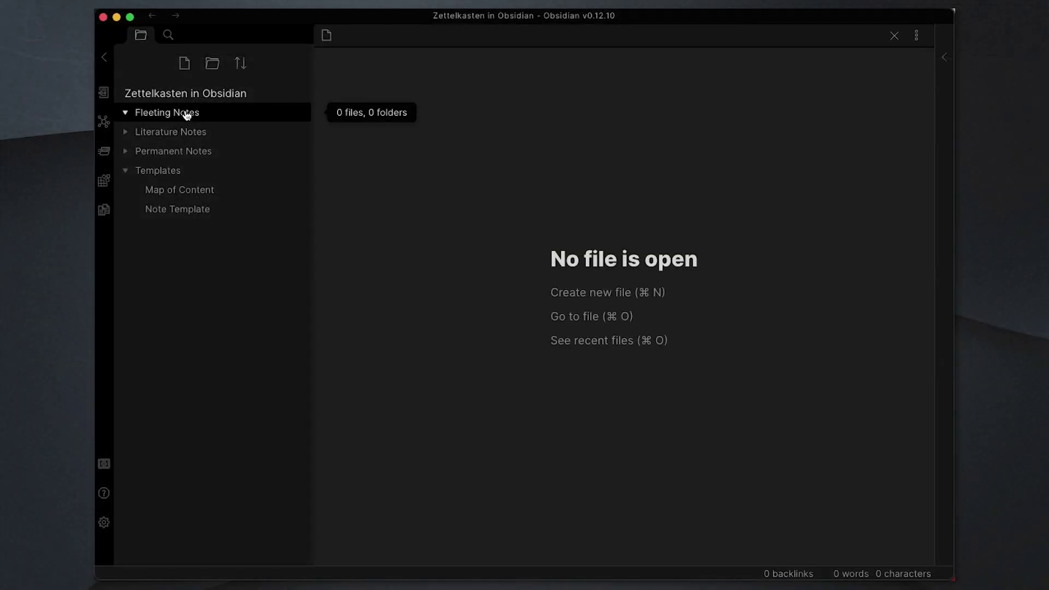
Step: Switch to the browser, copy the web address of the article "My product is my garden", and minimize the browser window
drag(93, 158, 708, 74)
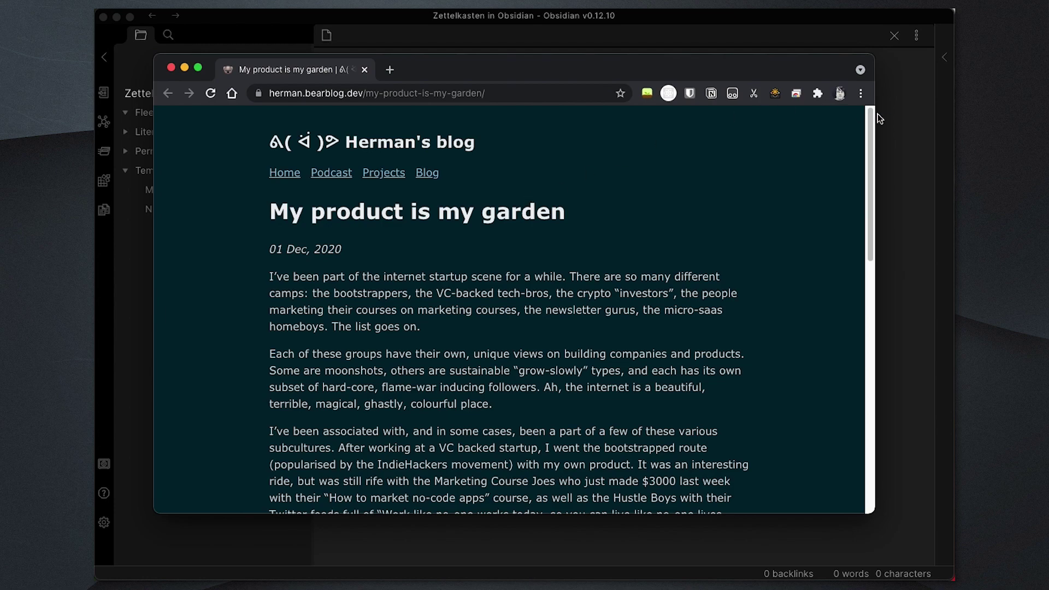
drag(872, 130, 856, 113)
click(519, 94)
right_click(422, 96)
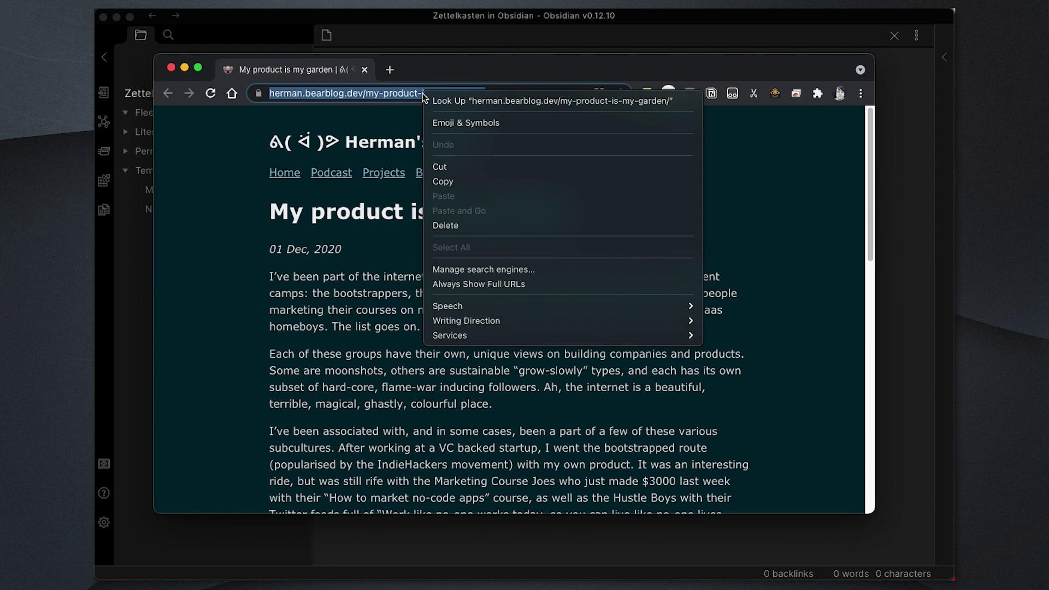
click(468, 188)
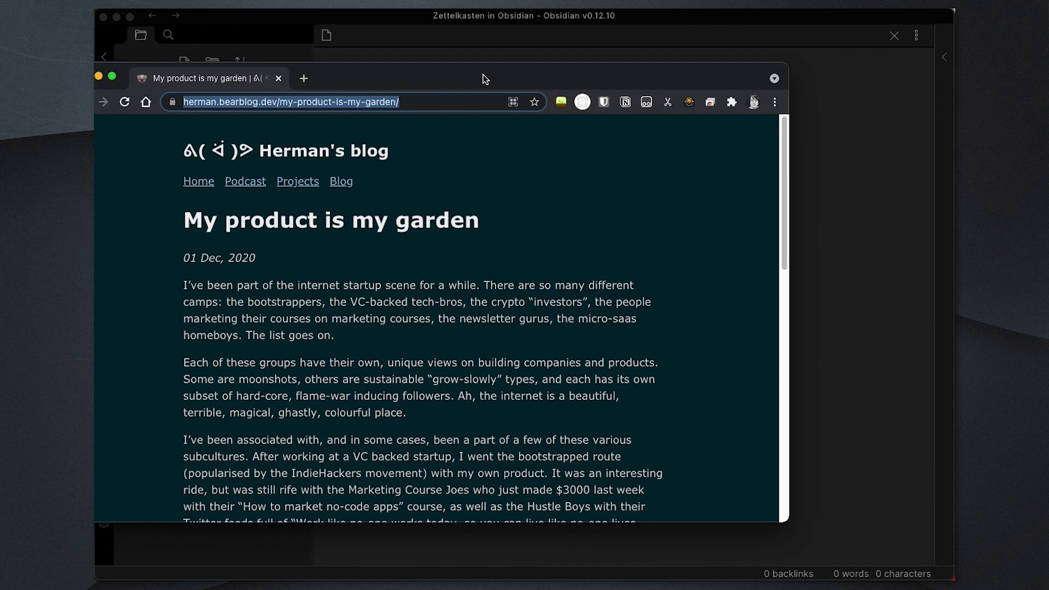
click(184, 67)
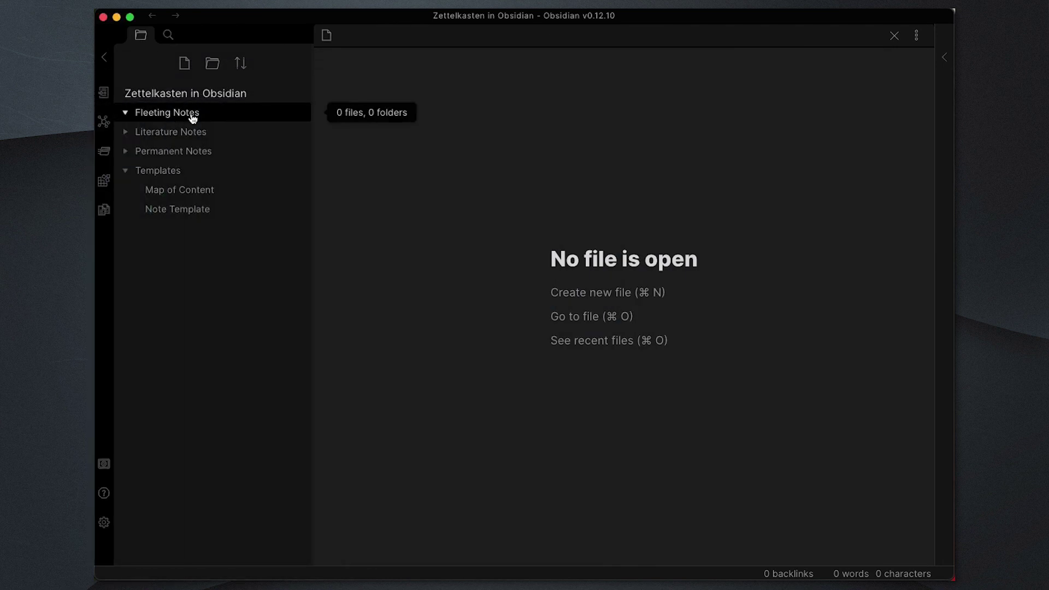
Step: Create a note named "My product is my garden" in Fleeting Notes and insert Note Template into it
right_click(192, 113)
click(241, 130)
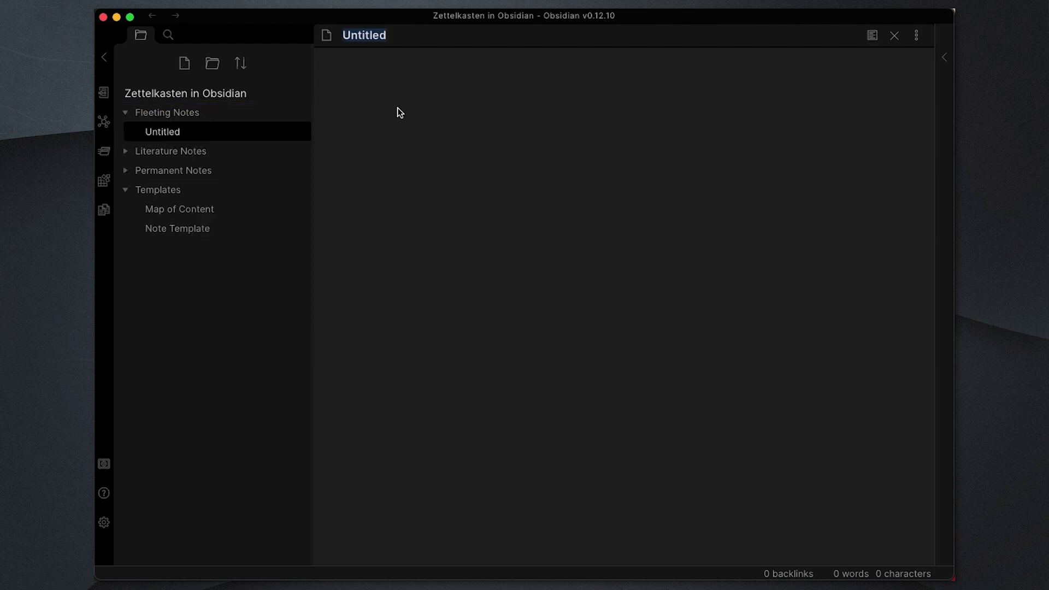
text(My product is my garden)
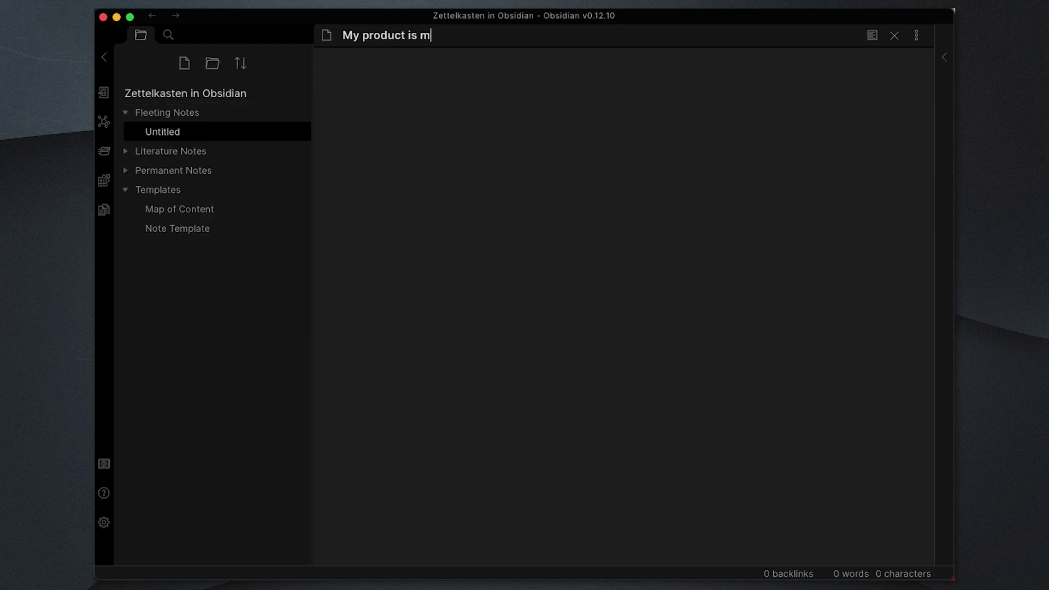
key(Return)
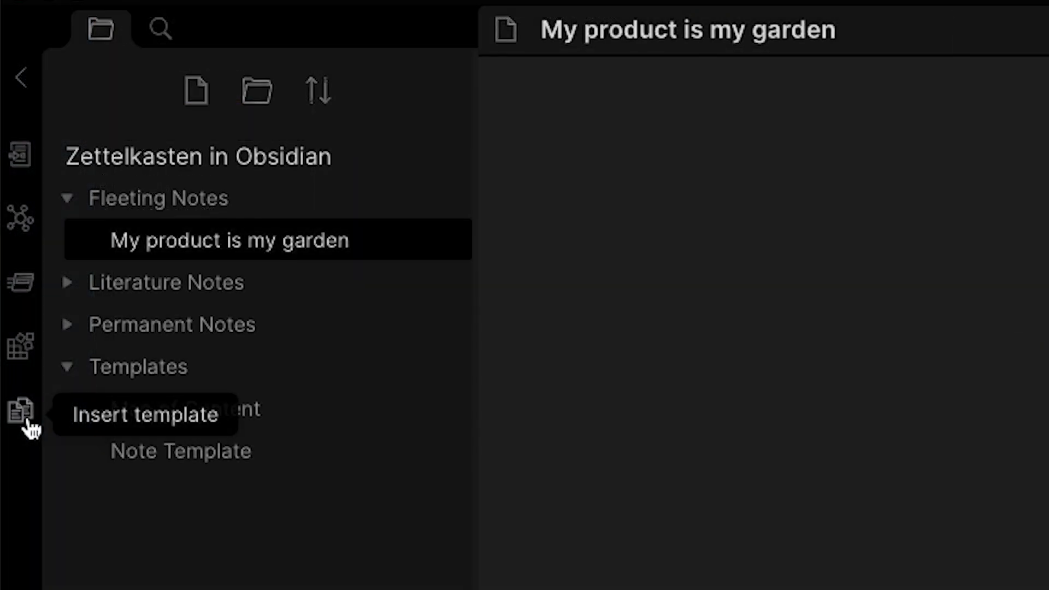
click(25, 416)
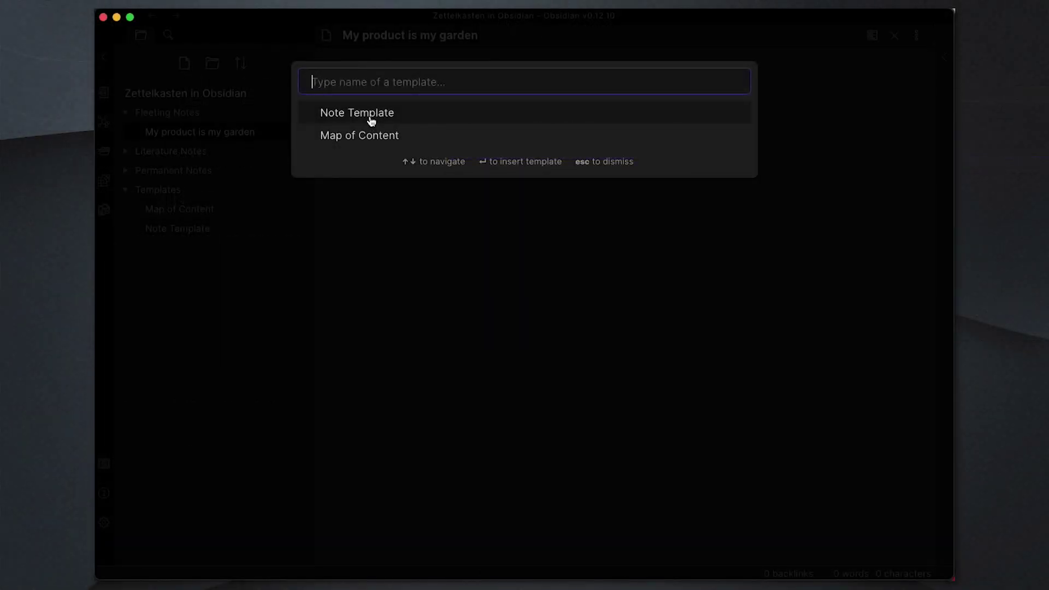
click(370, 116)
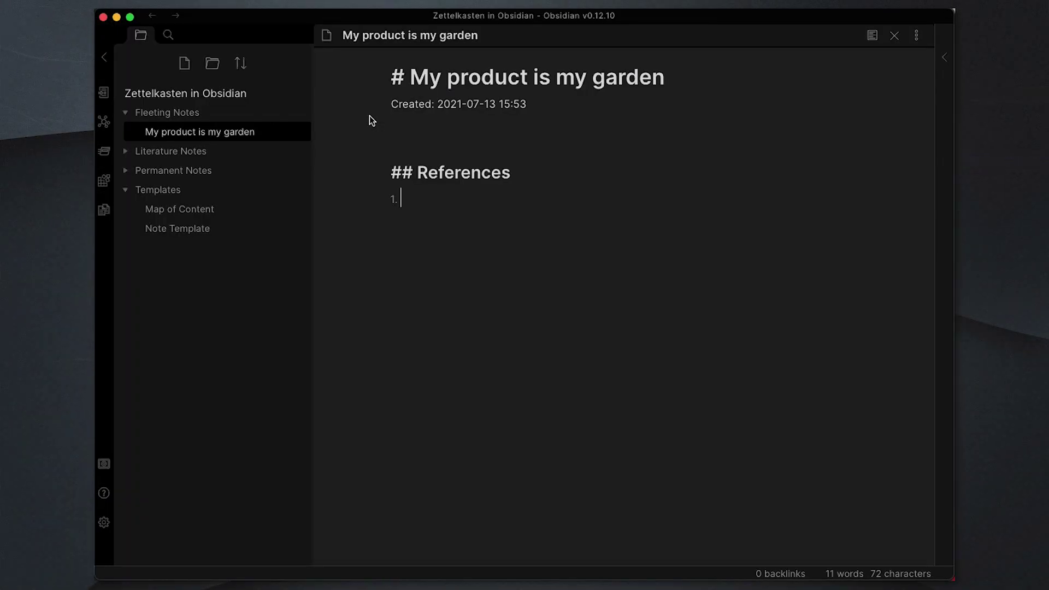
Step: Add the article's copied web address as the first numbered item under References in the fleeting note
drag(411, 77, 677, 79)
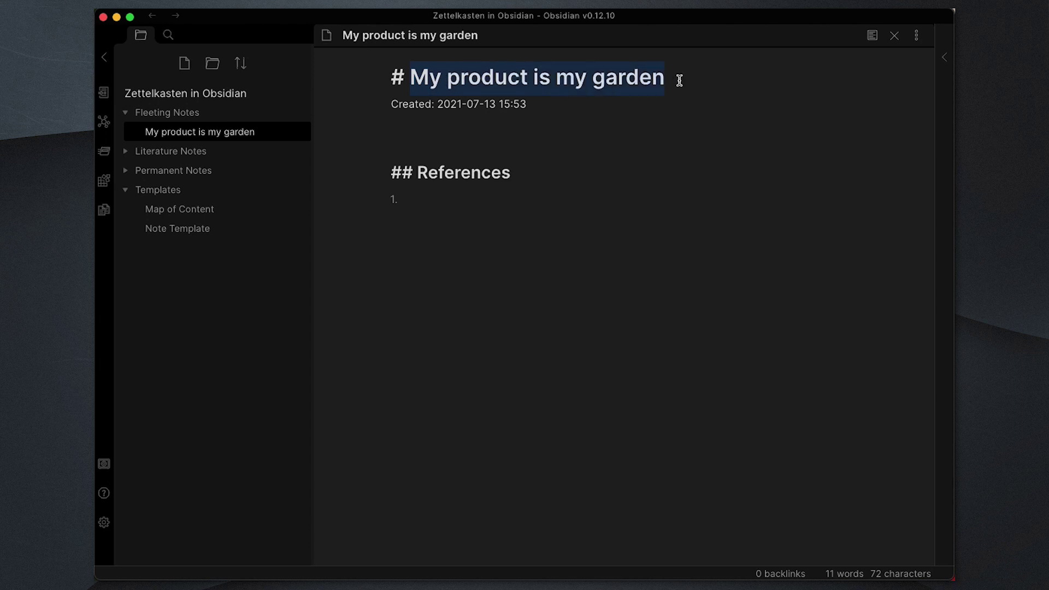
drag(548, 101, 372, 105)
click(429, 137)
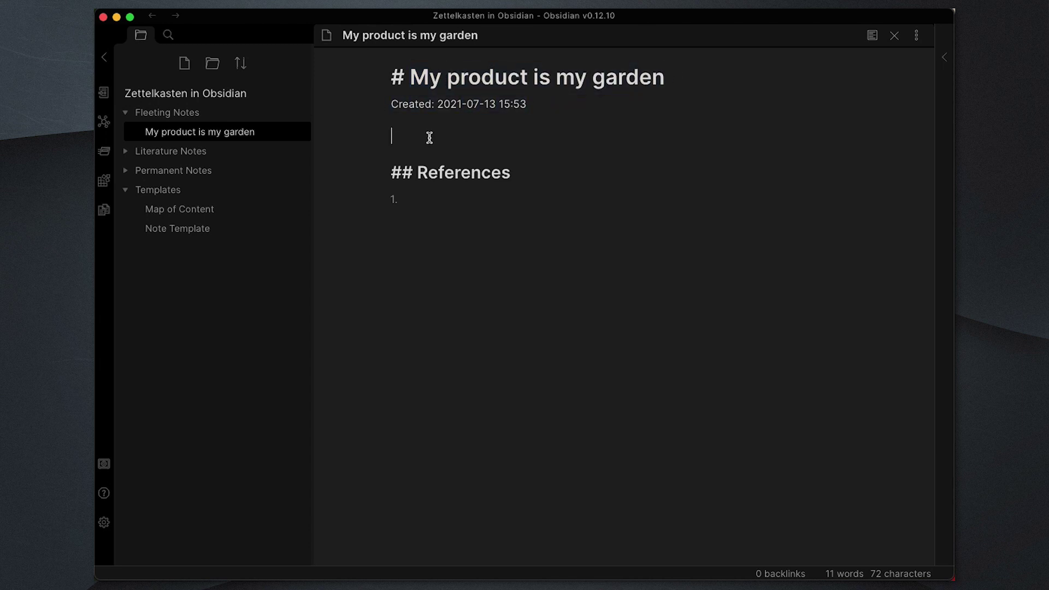
click(432, 197)
text(https://herman.bearblog.dev/my-product-is-my-garden/)
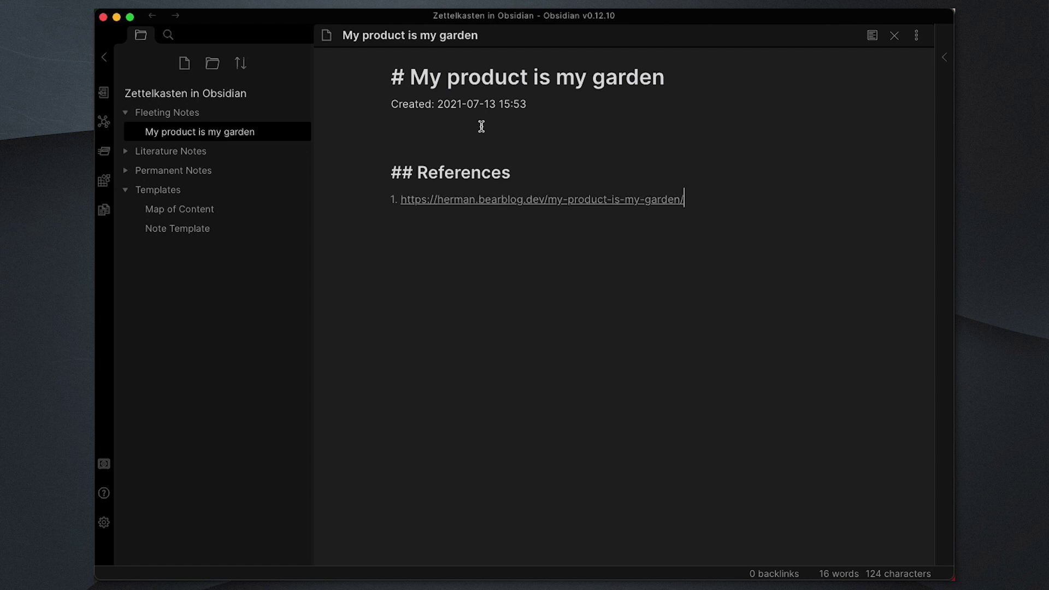
Step: Add a bulleted list of key article quotes above References, from "Some are moonshots" to "This is my garden, and I intend to putter."
click(480, 132)
text(* Some are moonshots, others are sustainable “grow-slowly” types * I have found my own analogy/ideology. My product is my garden. * During the early days of lockdown, my girlfriend got deep into gardening. She would spend hours nurturing her tomato plants, weeding, watering, puttering about. * I want to putter about, feel connected to the process, and have fun doing so. * I want to make things that don’t scale. * )
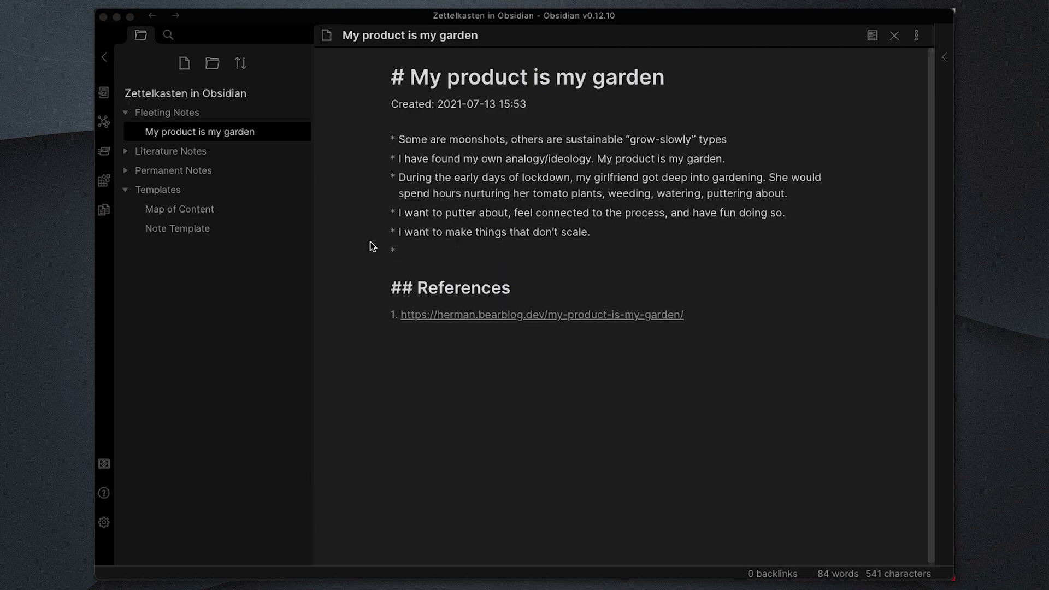
text(Being able to talk to, and interact with the people using my tools is fulfilling. * Obviously, to do this a product has to reach a basic threshold of profitability. * Not to grow at all cost, but to ensure that people using the tool have an ever-improving experience. * This is my garden, and I intend to putter.)
click(637, 343)
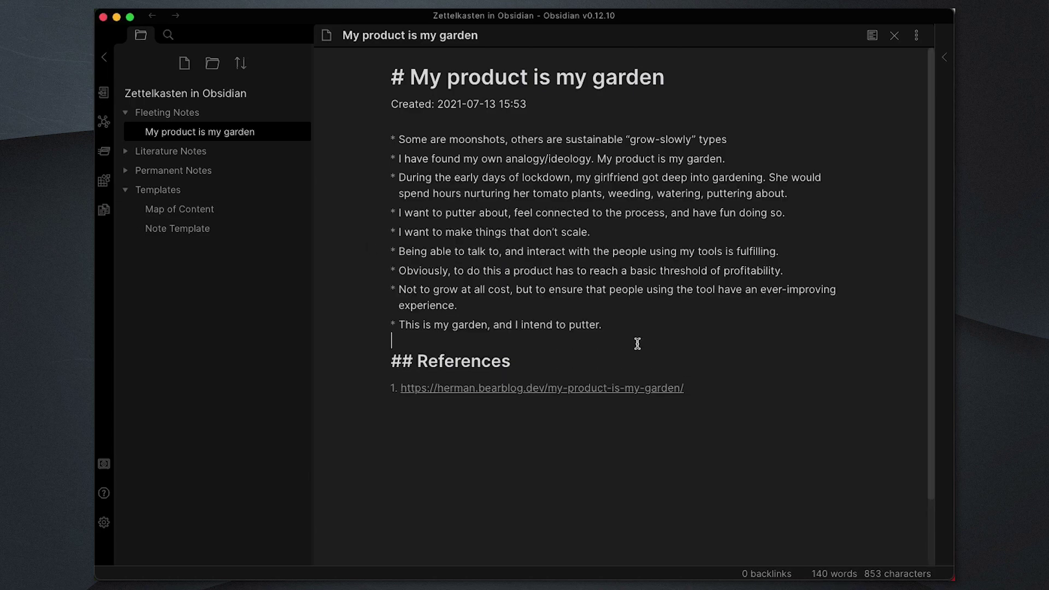
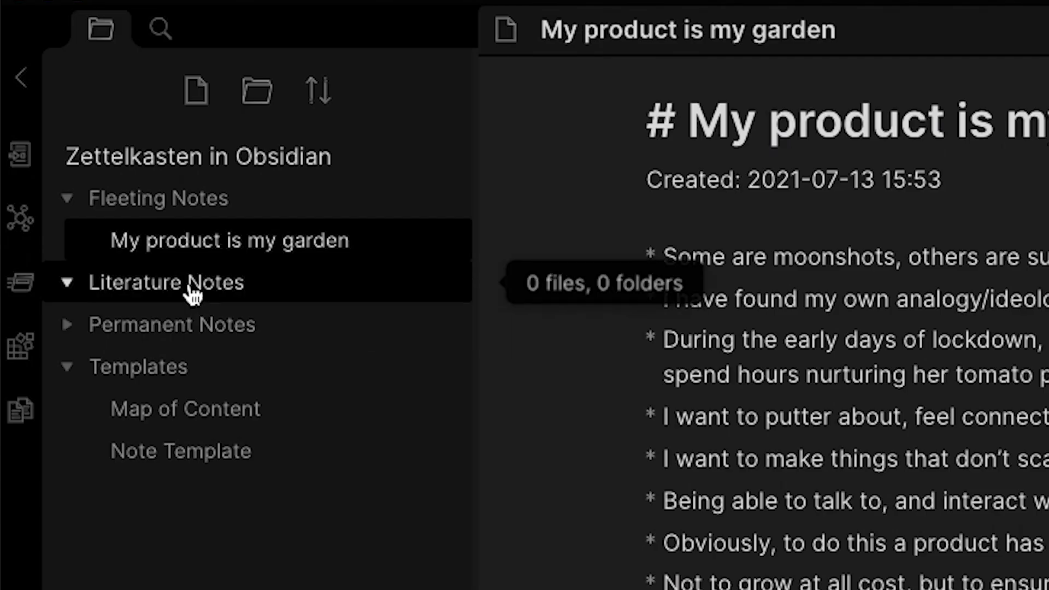
Step: Create a note named "My product is my garden" in Literature Notes and insert Note Template into it
right_click(181, 152)
click(293, 331)
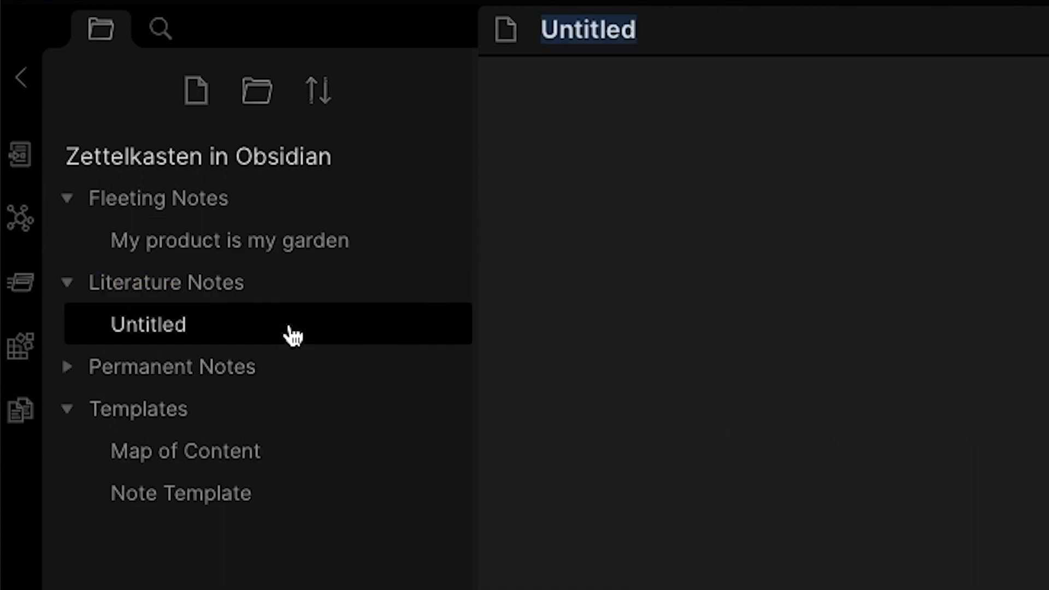
text(M)
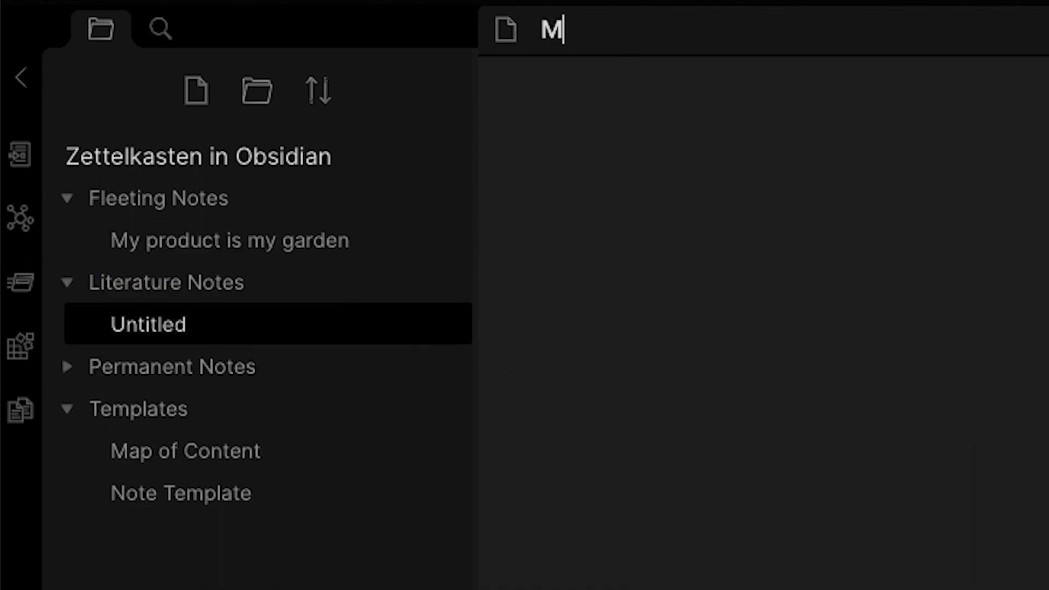
text(y product is my garden)
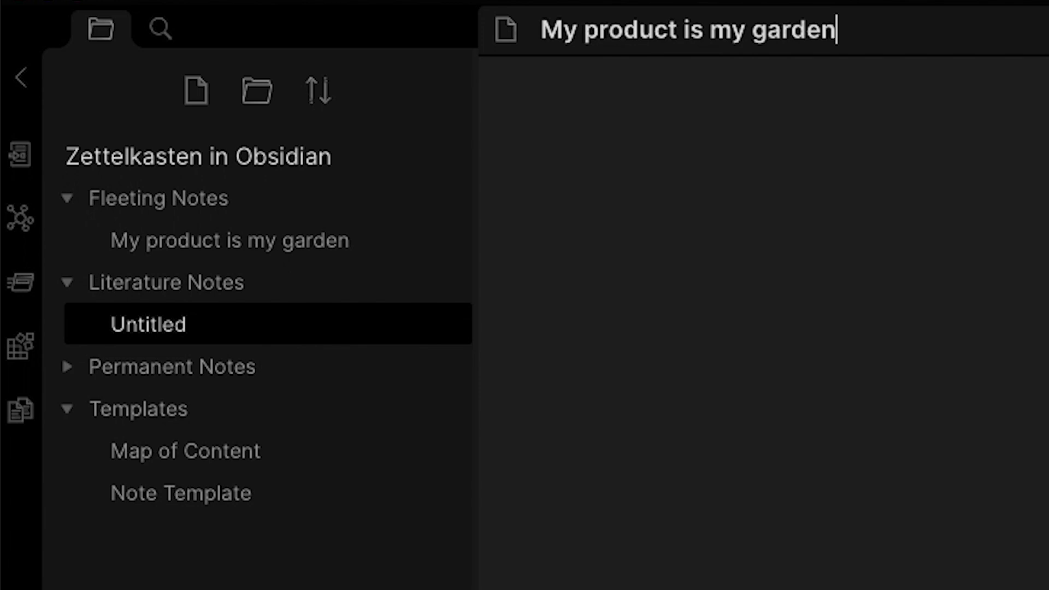
key(Return)
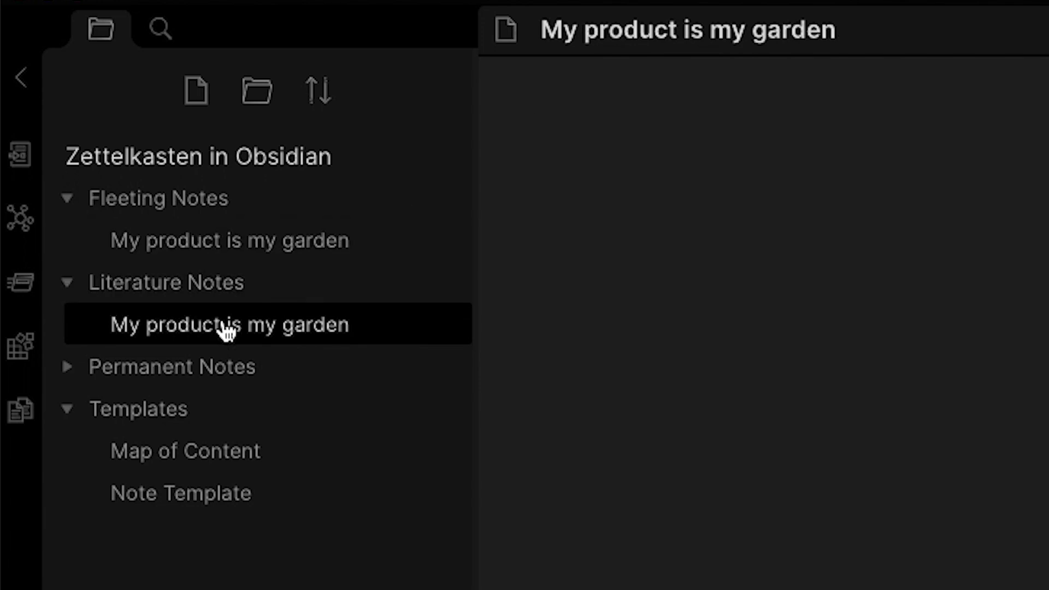
click(22, 425)
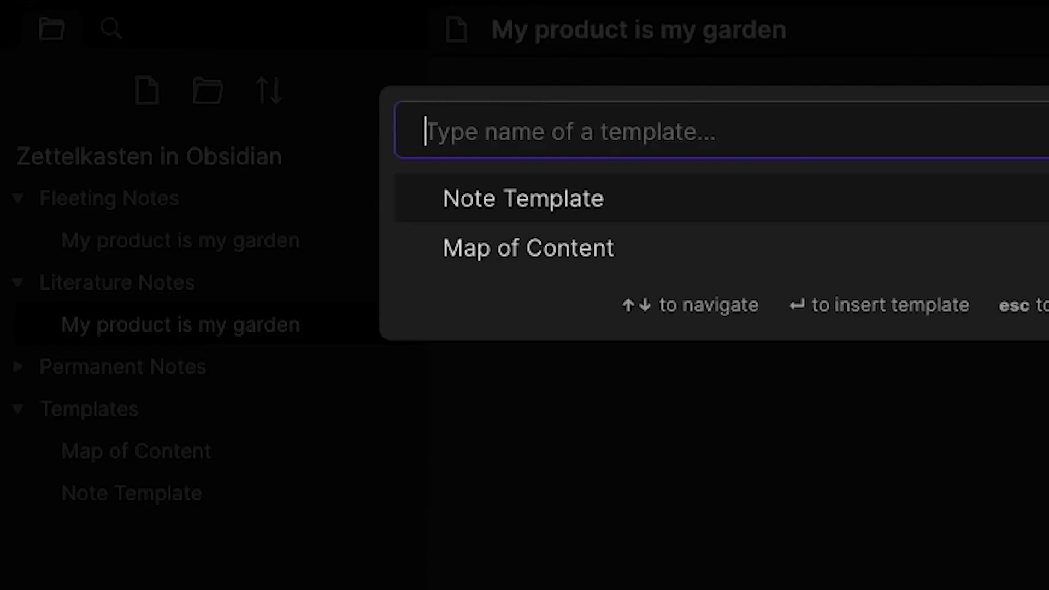
click(609, 198)
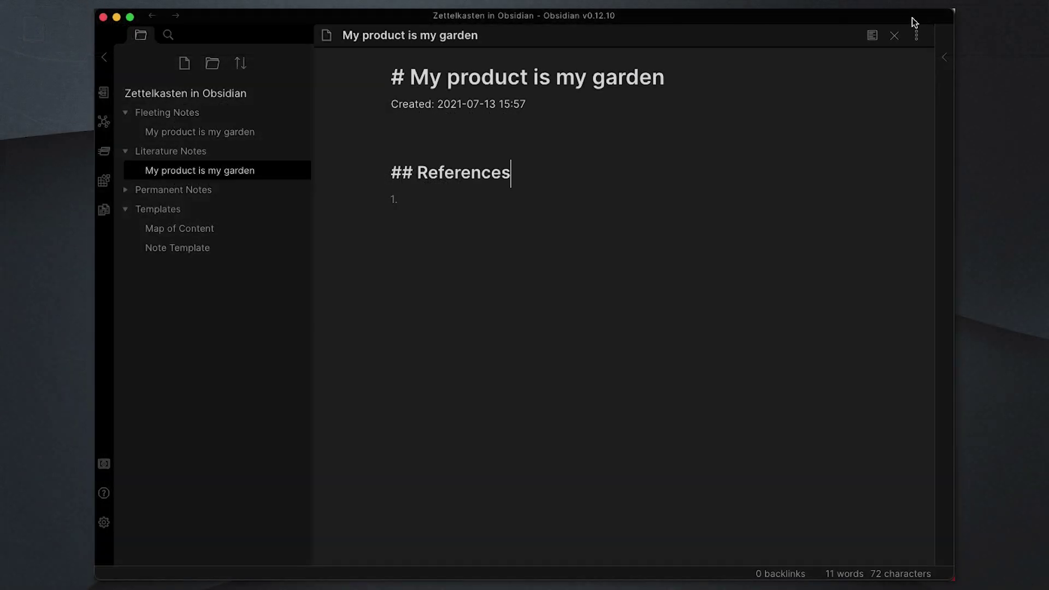
Step: Split the literature note's pane vertically and open the fleeting note "My product is my garden" in the original pane
click(917, 36)
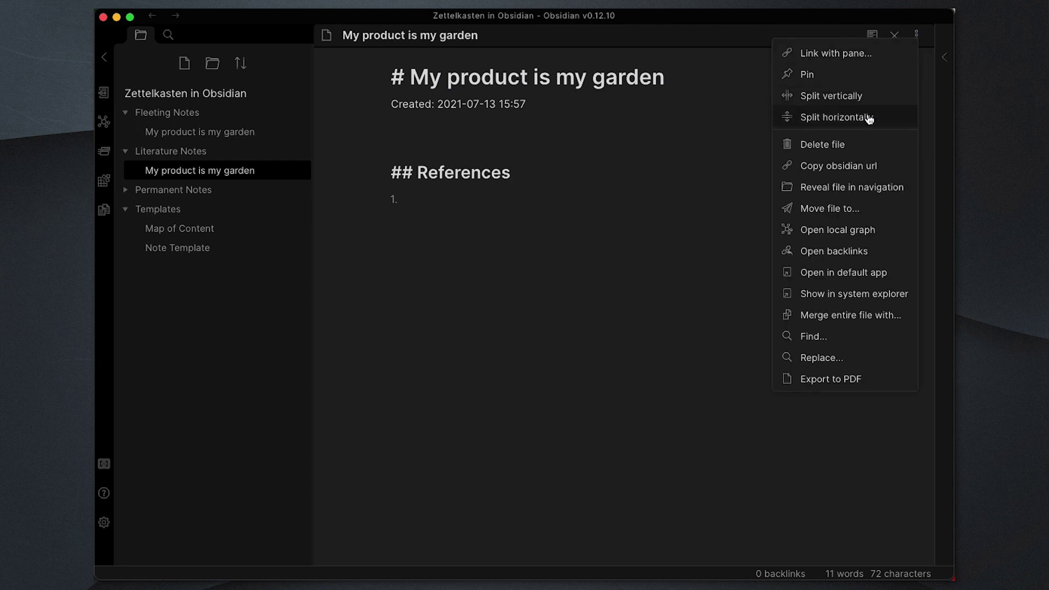
click(866, 97)
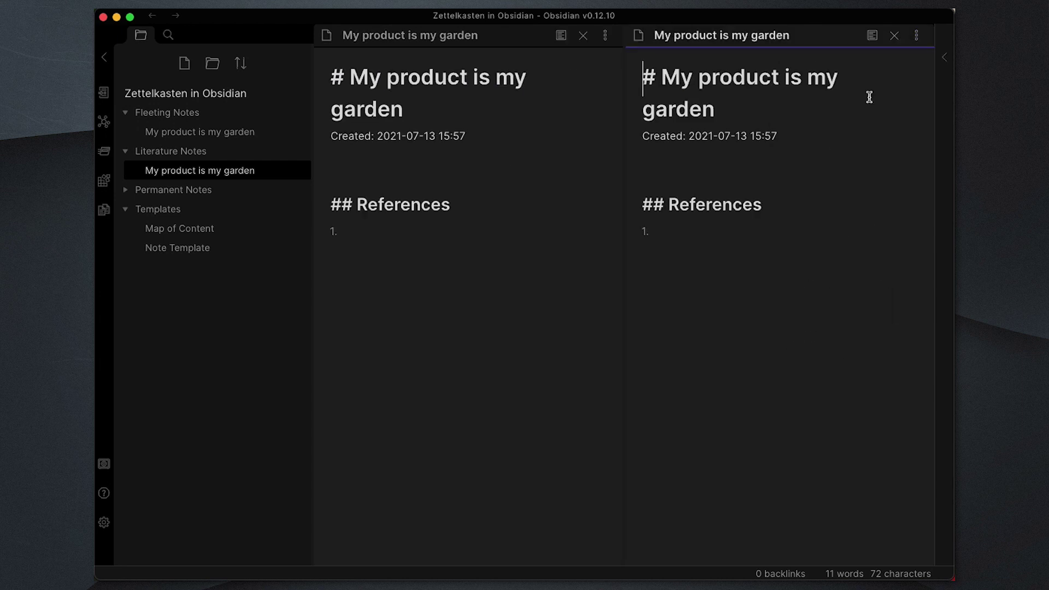
click(391, 109)
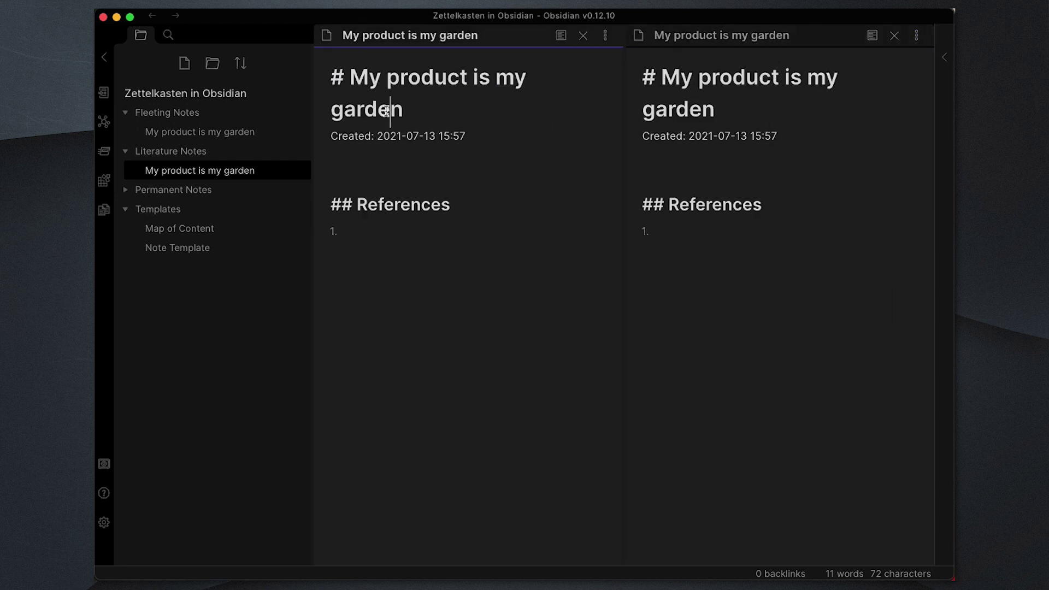
click(185, 136)
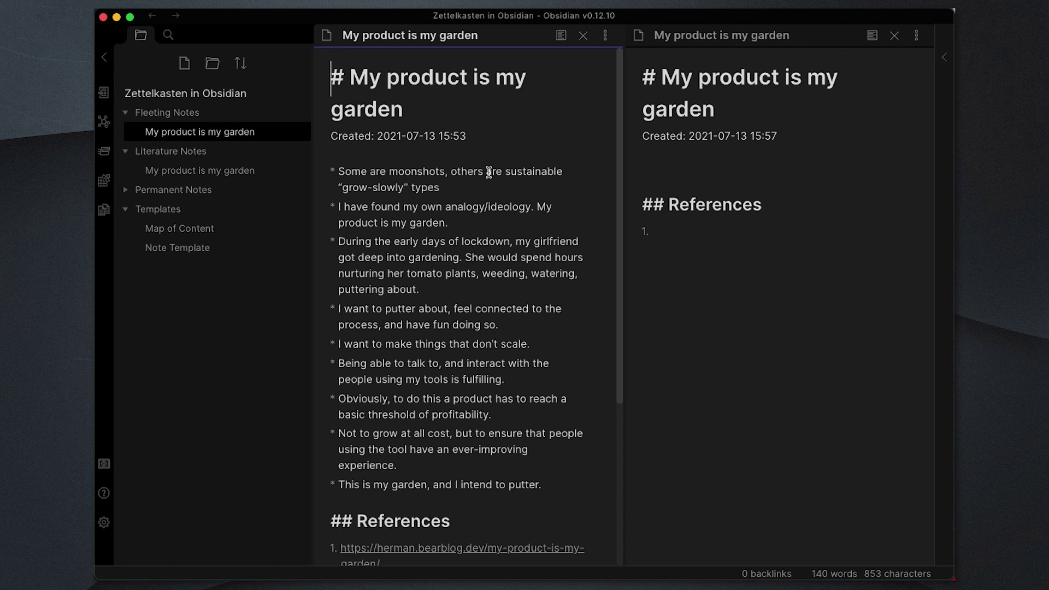
Step: Write three opening paragraphs in the literature note on growth versus bootstrapping, the pressure to move fast, and the slower "My Product is My Garden" approach
click(691, 171)
text(Entrepreneurs are faced with the challenge of building a business that is fast growing and hiring lots of people, or bootstrapping and going at a more slower pace.)
key(Return)
key(Return)
text(The pressure is to do things fast, and to break things. But is that always the right approach?)
key(Return)
key(Return)
text(Taking the "My Product is My Garden" approach, it gives you permission to think more slowly about the creation of your startup.)
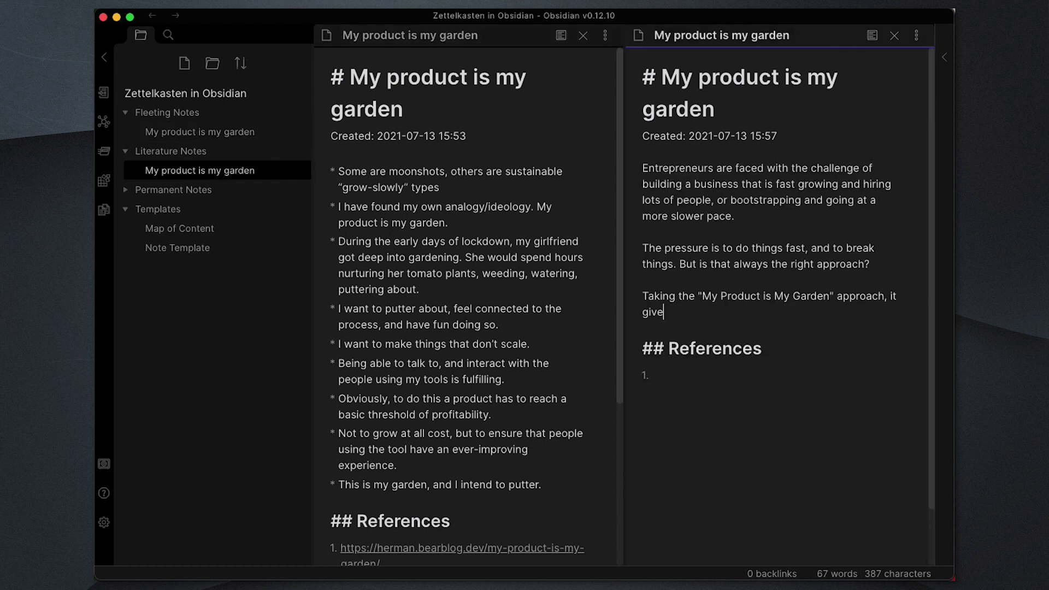
Step: Add paragraphs on working in small parts over time, mastering details such as marketing, sales, copywriting and branding, and using passion to 'find your tribe'
key(Return)
key(Return)
text(You want to do it in small parts, over time and enjoy the process.)
key(Return)
key(Return)
text(To do this, you want to research, explore, practice and master the smaller details that are needed to move it forward. Examples include marketing, sales, copywriting, branding.  By having something )
text(that you're passionate about, you can use that as fuel to talk to other people and 'find your tribe'.)
Step: Add closing paragraphs on focusing on profitability, helping customers with an ever improving product, and deliberately puttering around with light pressure and high enjoyment
key(Return)
key(Return)
text(Focus on profitability gives you the ability to continue working on it and not having to do another job to have an income.)
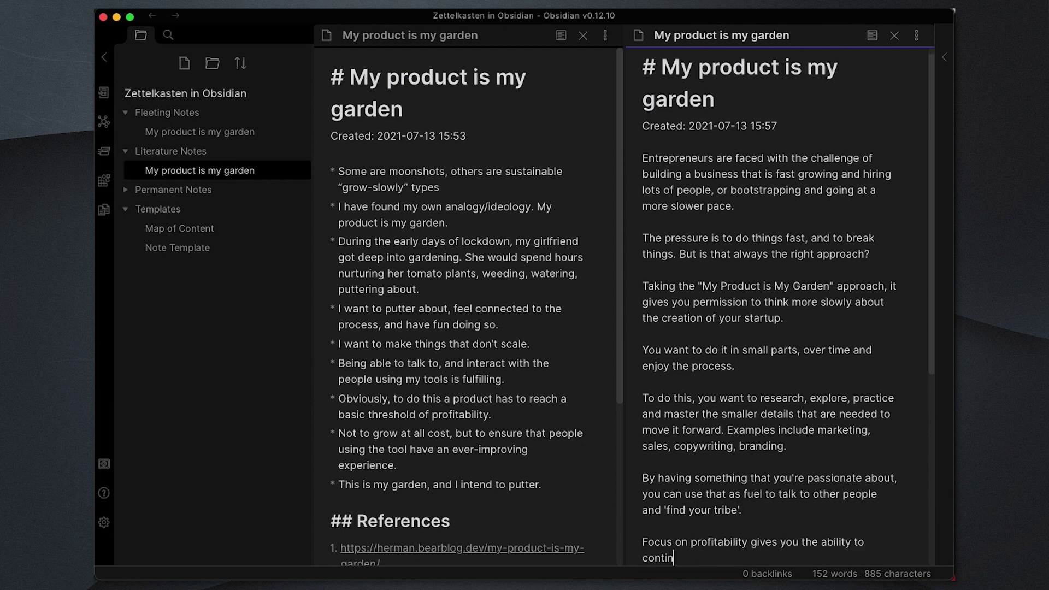
key(Return)
key(Return)
text(You are focused on helping your customers with an ever improving product and aren't growing for groth sake.)
key(Return)
key(Return)
text(It is a deliberate action to putter around and enjoy it. You want to keep the pressure light and the enjoyment high.)
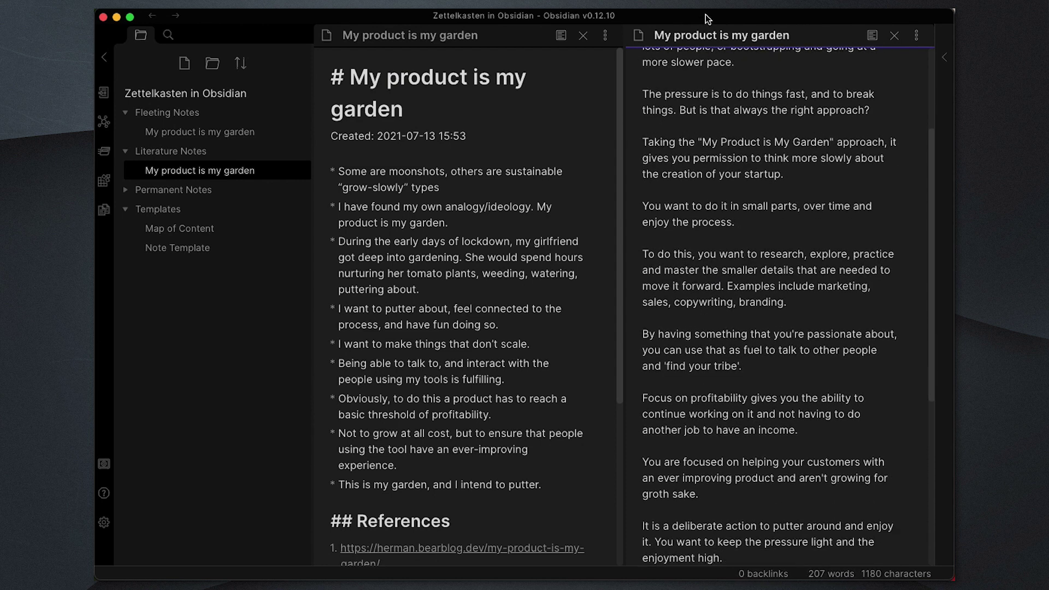
Step: Review the literature note from its opening paragraph on entrepreneurs through the paragraph on marketing, sales, copywriting and branding
drag(932, 219, 932, 126)
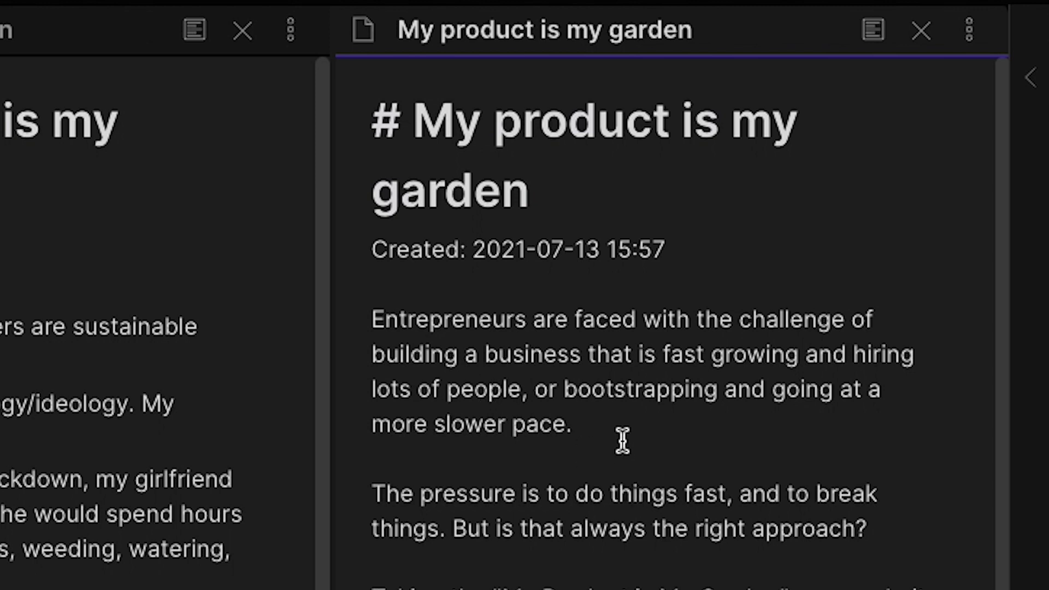
click(621, 415)
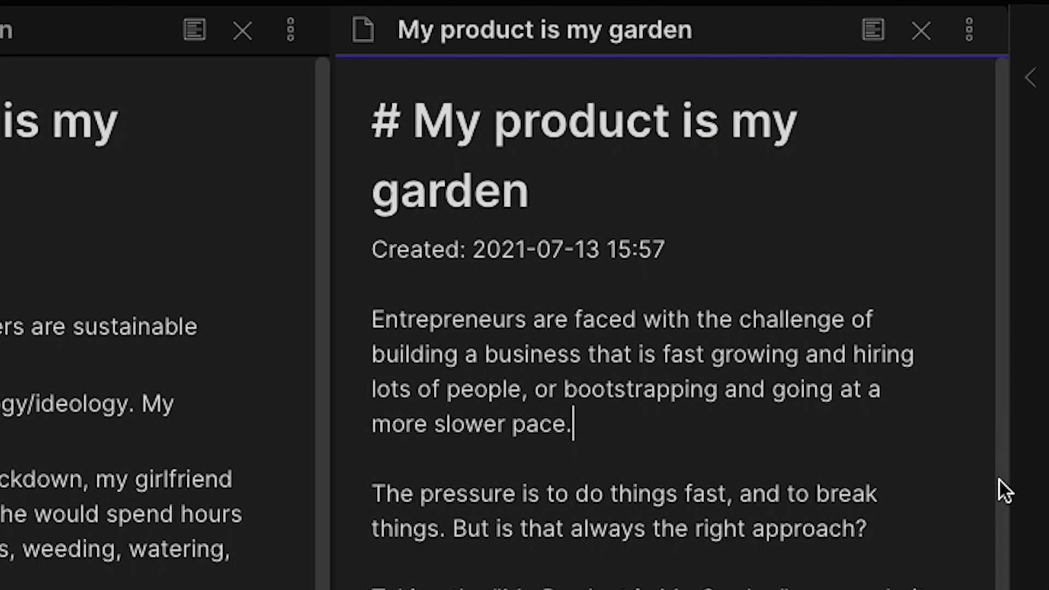
scroll(999, 497, down, 5)
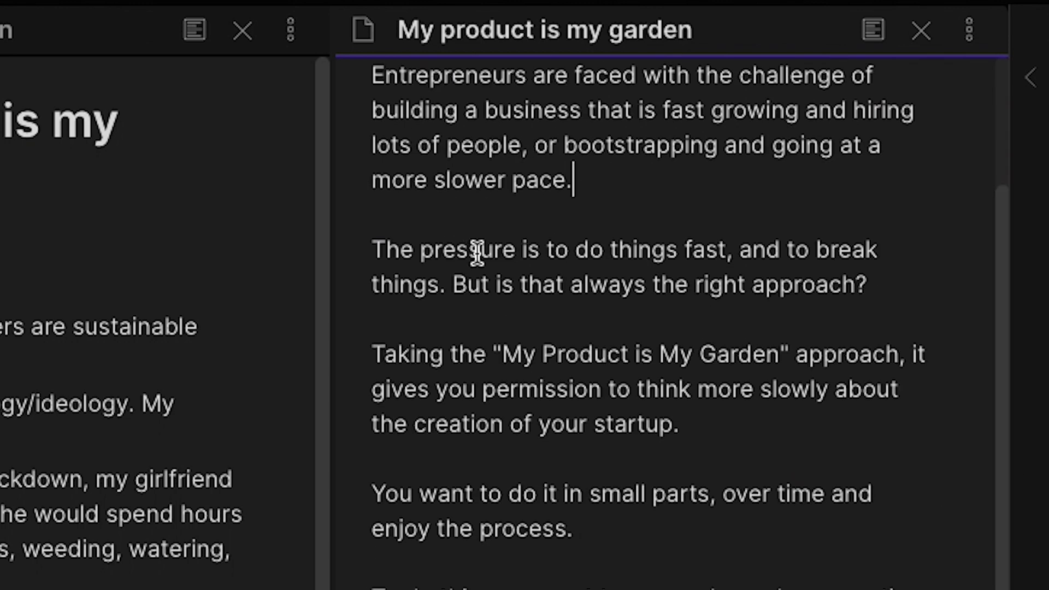
drag(477, 252, 716, 260)
click(835, 250)
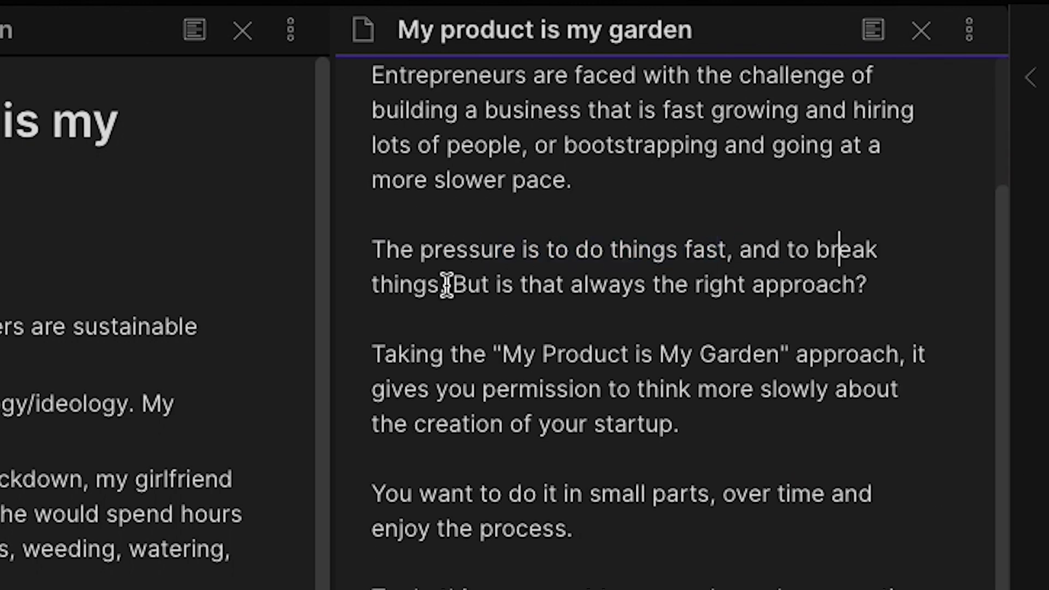
click(514, 284)
click(469, 284)
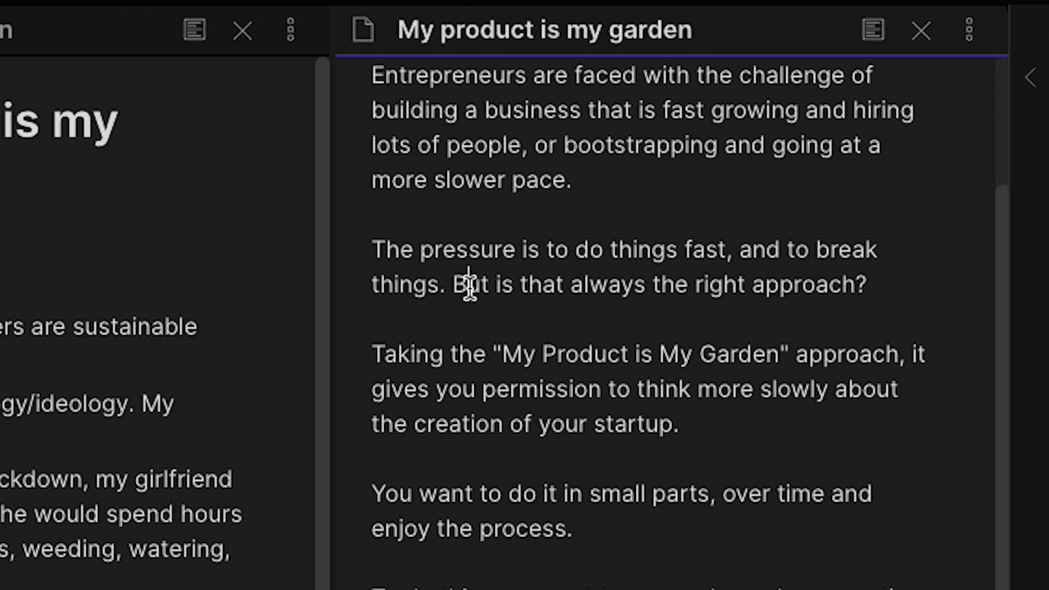
scroll(775, 382, down, 6)
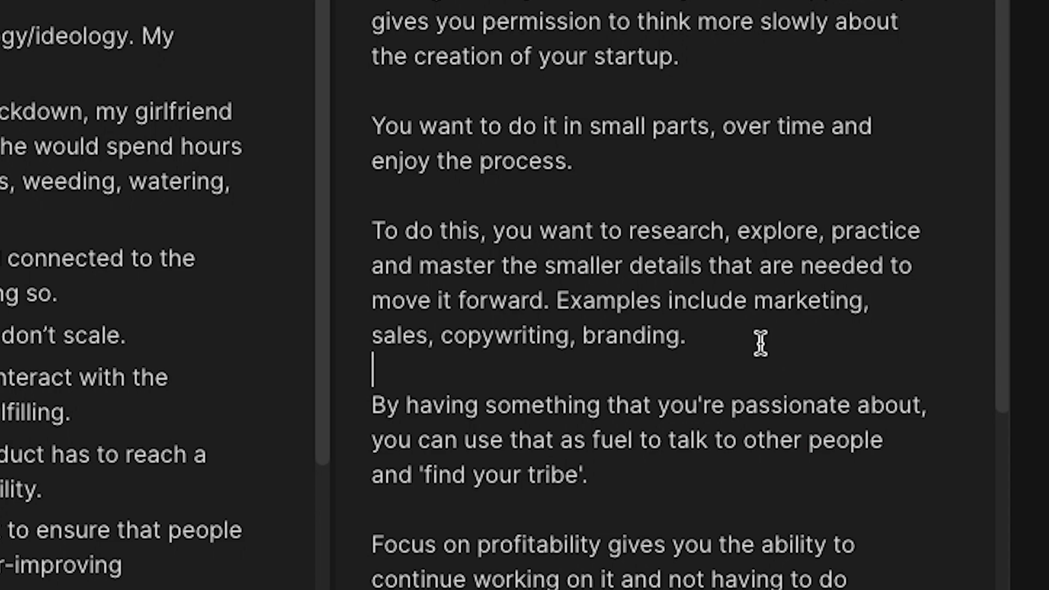
click(760, 340)
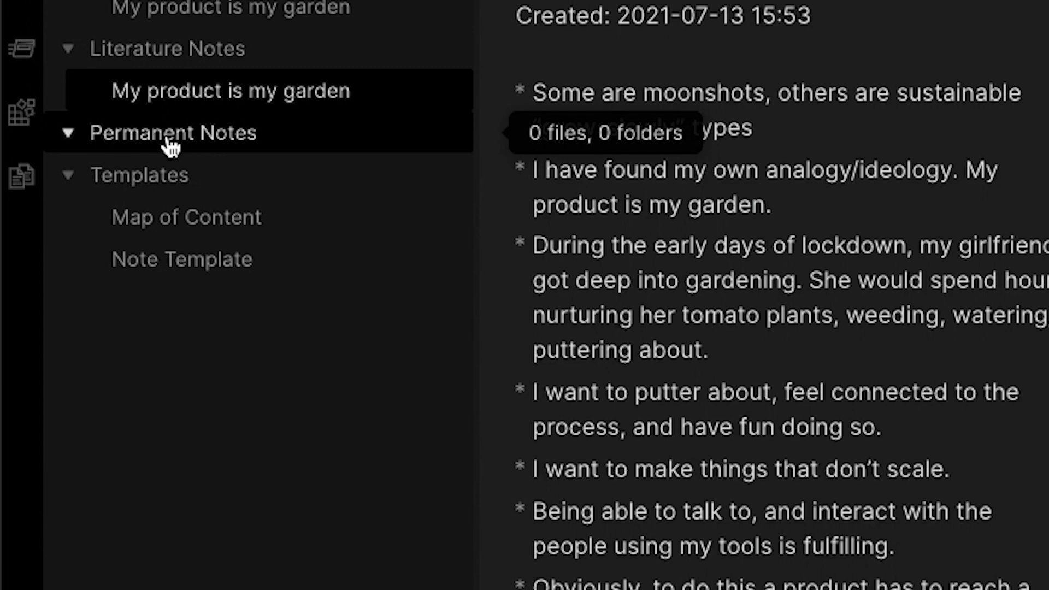
Step: Create a new note titled "Bootstrapping a Startup" in the Permanent Notes folder
right_click(171, 146)
click(281, 164)
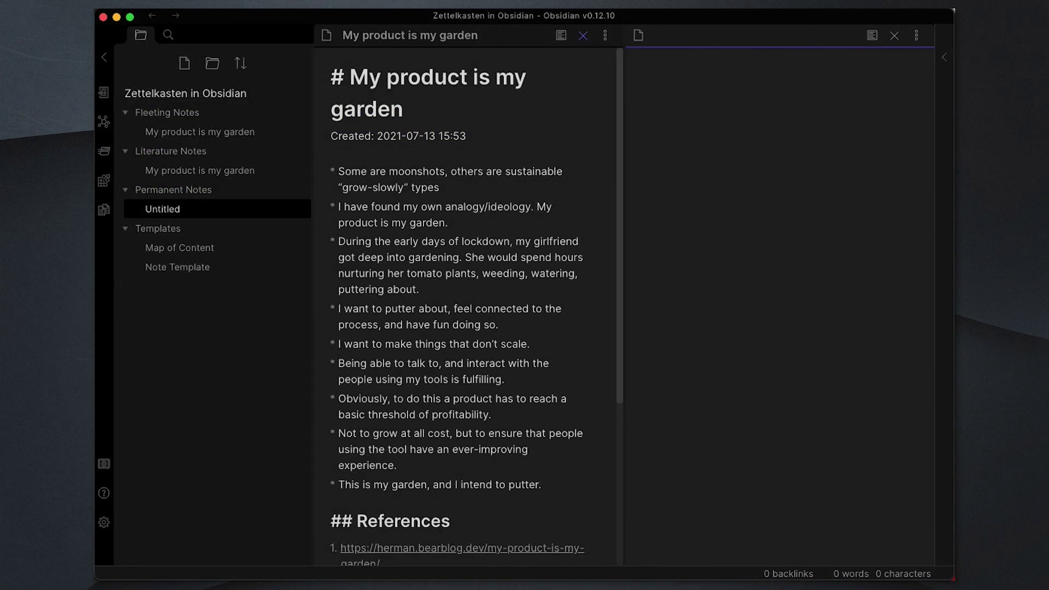
text(Bootstrapping)
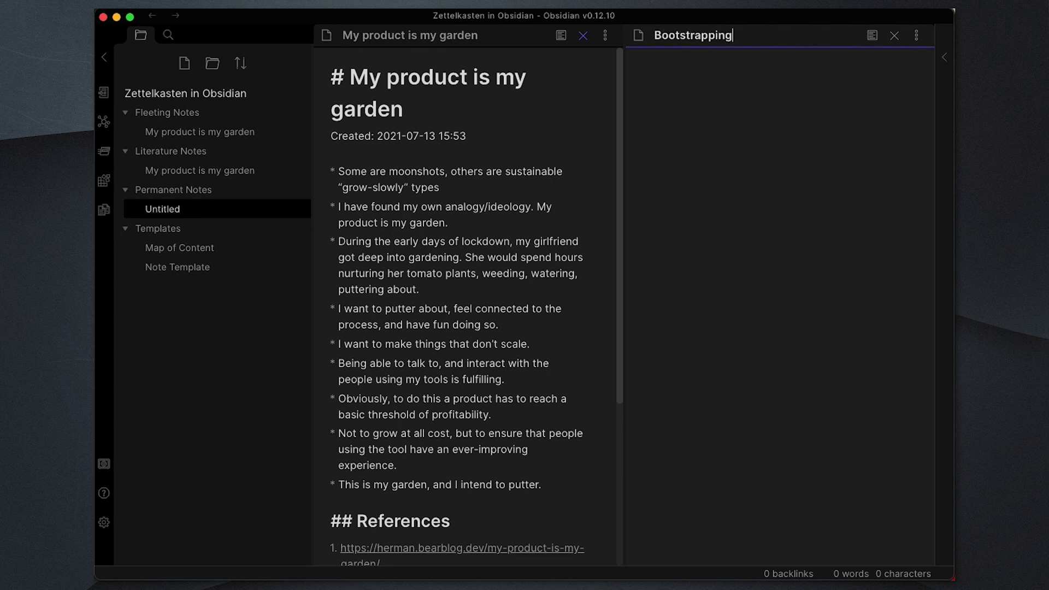
text( a Startup)
key(Return)
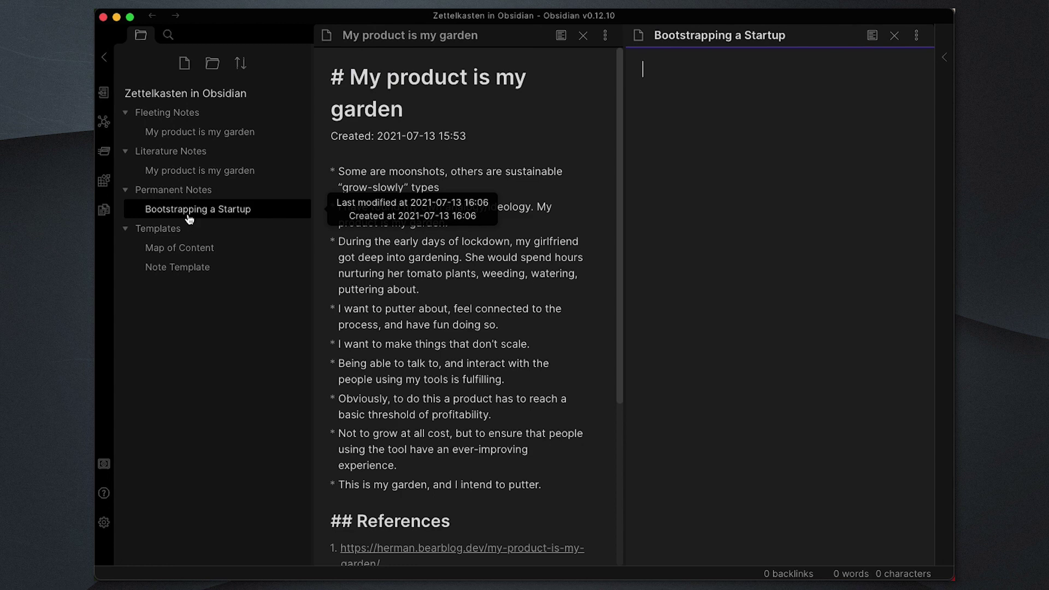
Step: Insert the Map of Content template into the new note and add the link [[What is Bootstrapping]] as the first list item
click(110, 211)
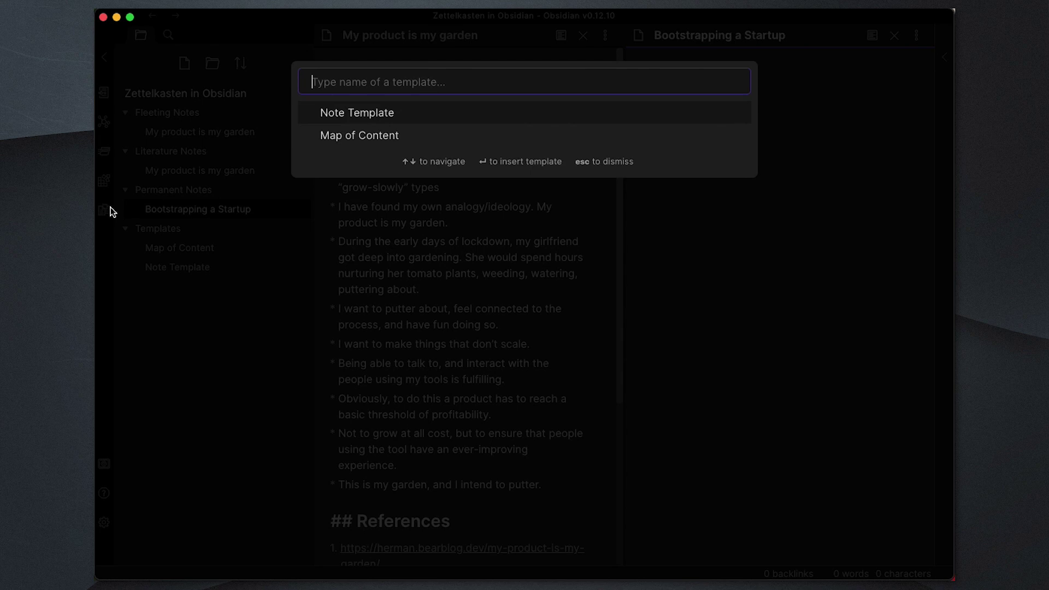
click(377, 134)
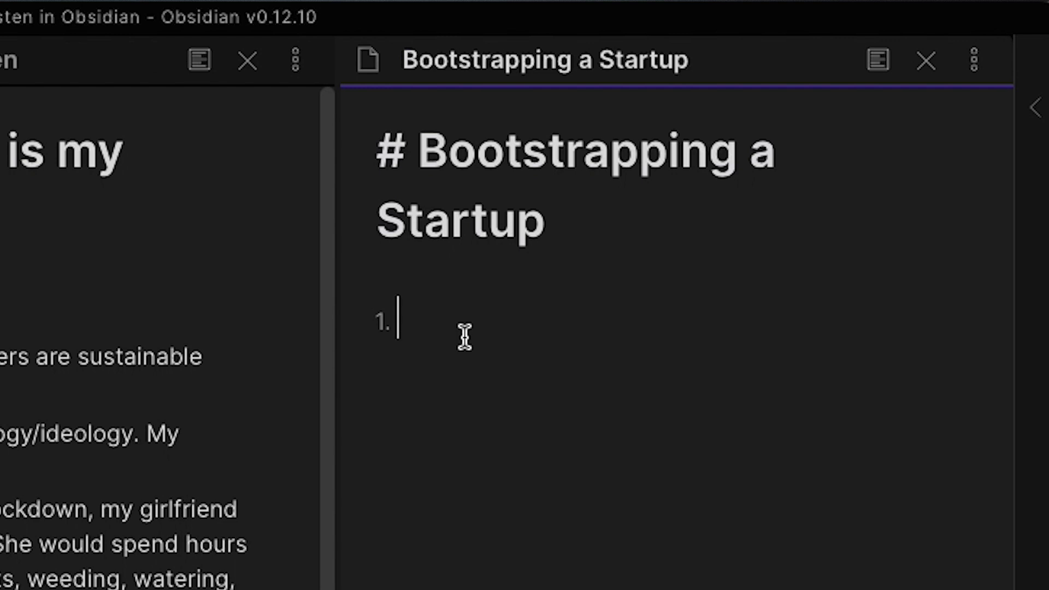
text([[W)
text(hat is Bootst)
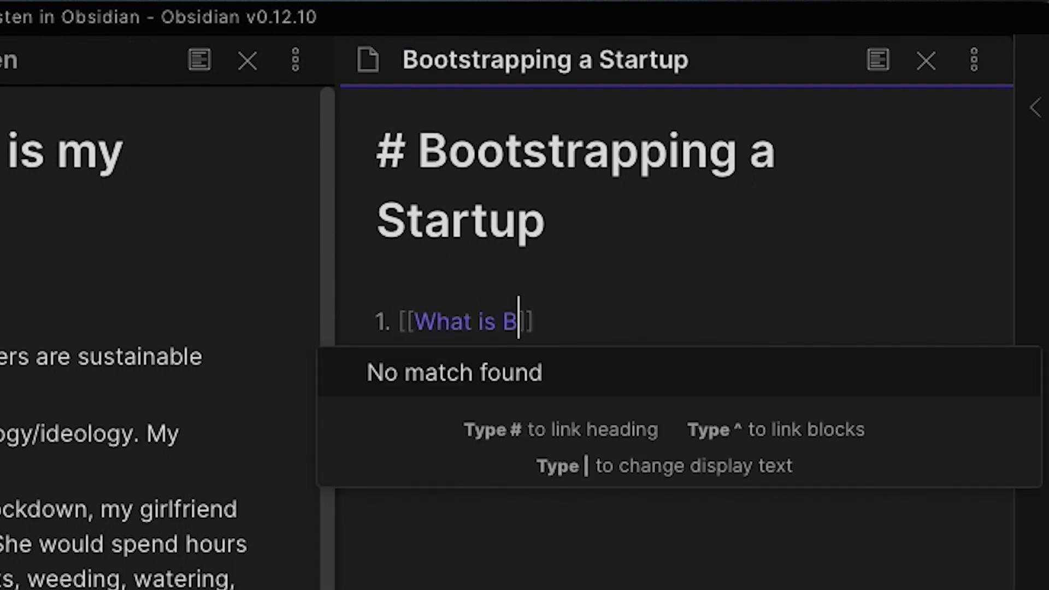
text(rapping]])
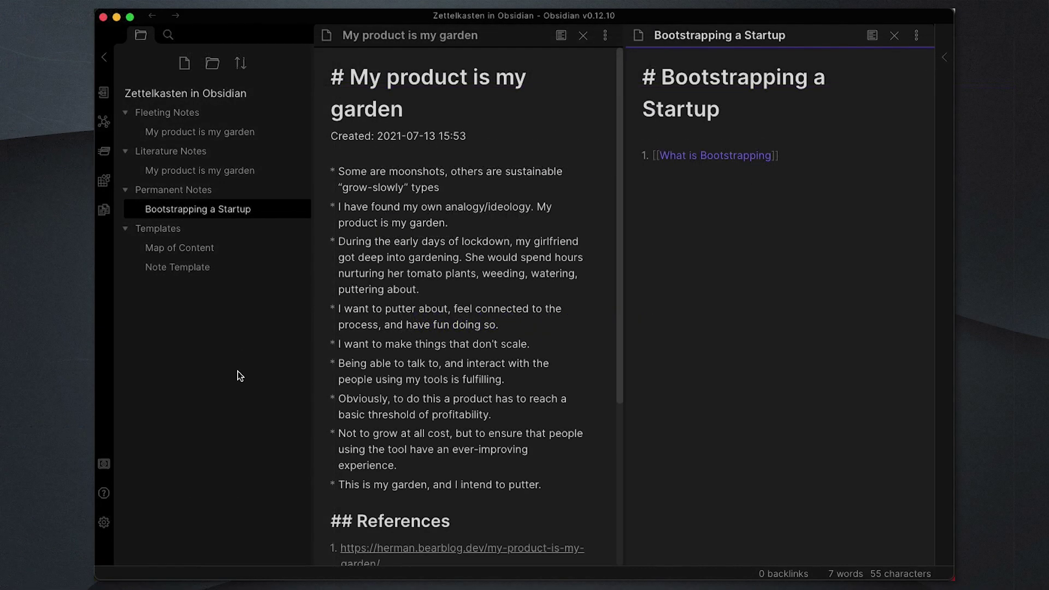
Step: Set the default location for new notes to "Same folder as current file" and close the settings
click(105, 525)
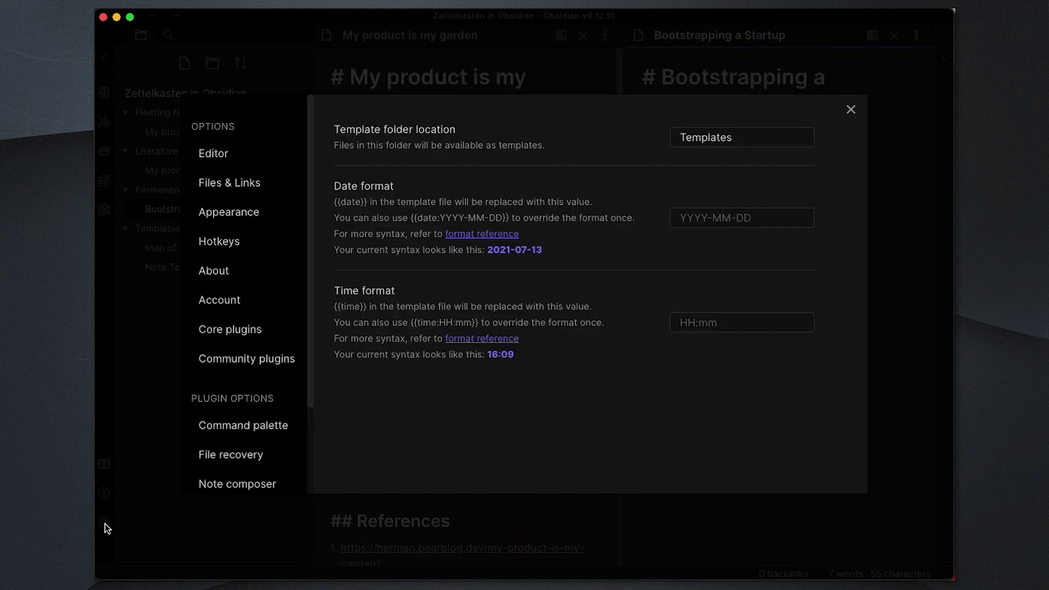
click(232, 159)
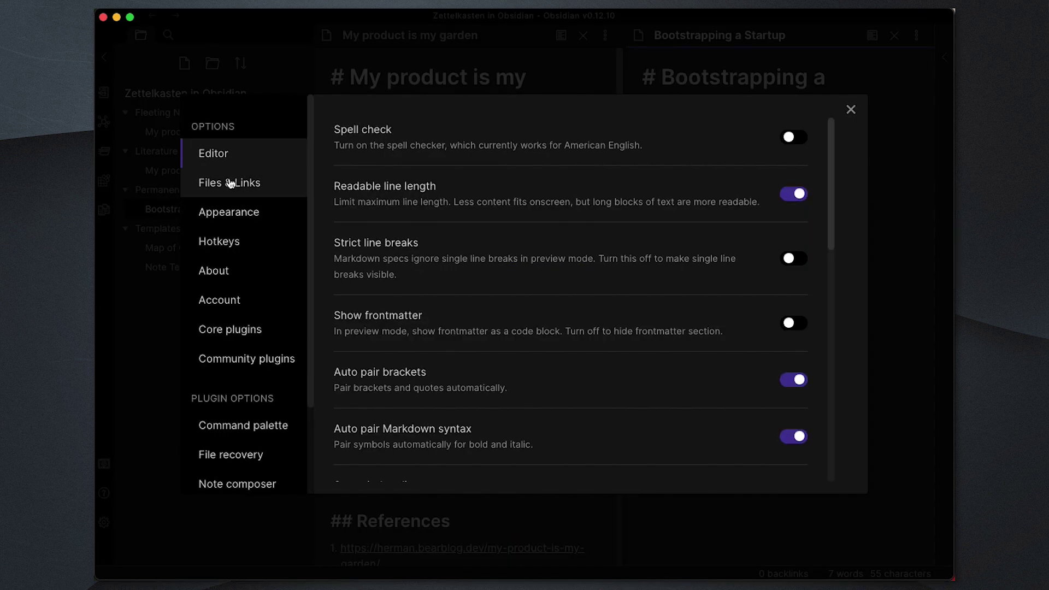
click(230, 183)
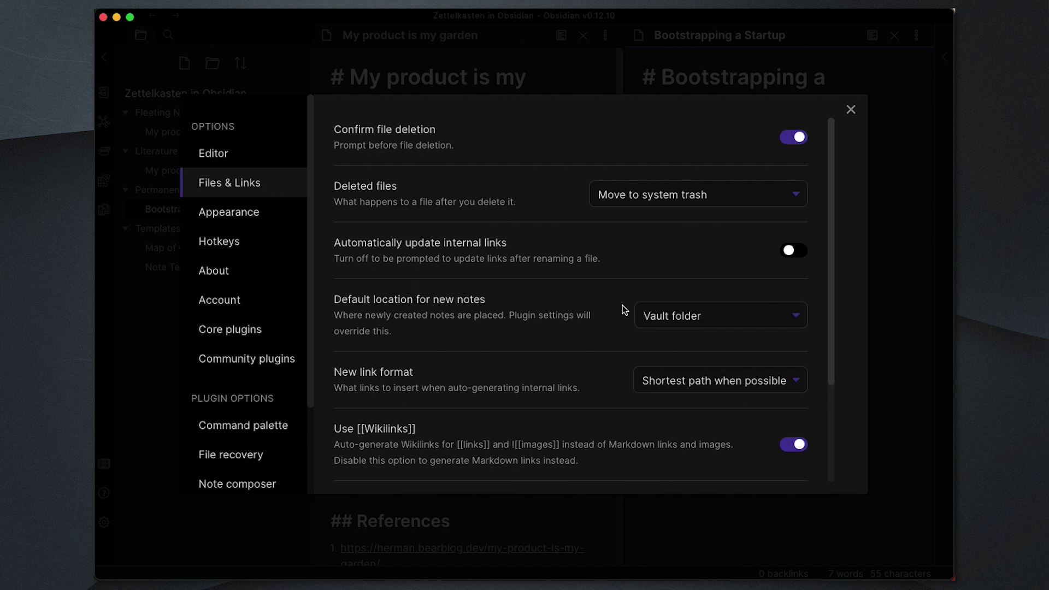
click(674, 317)
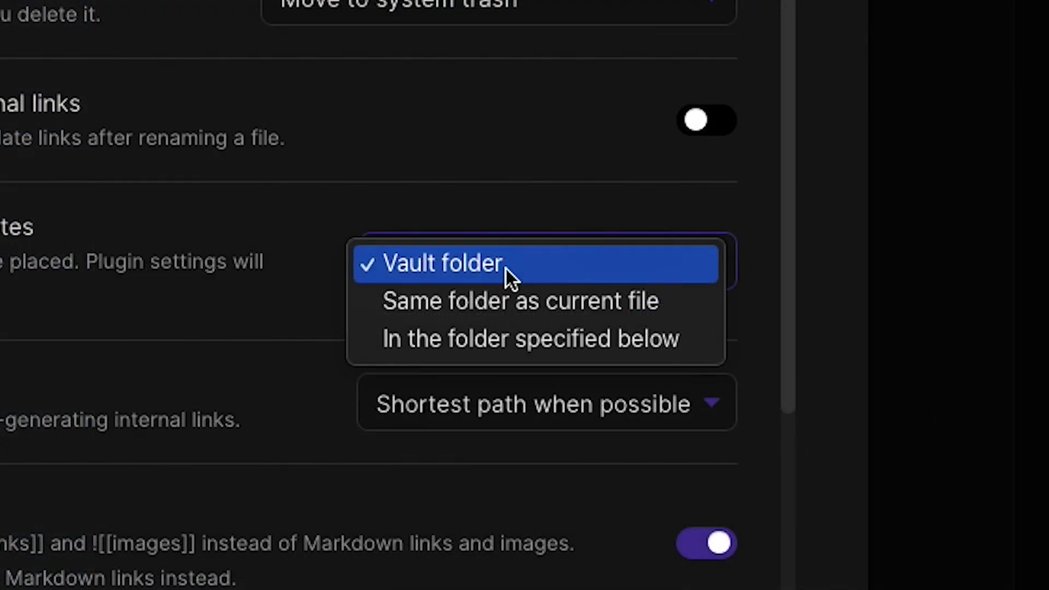
click(515, 305)
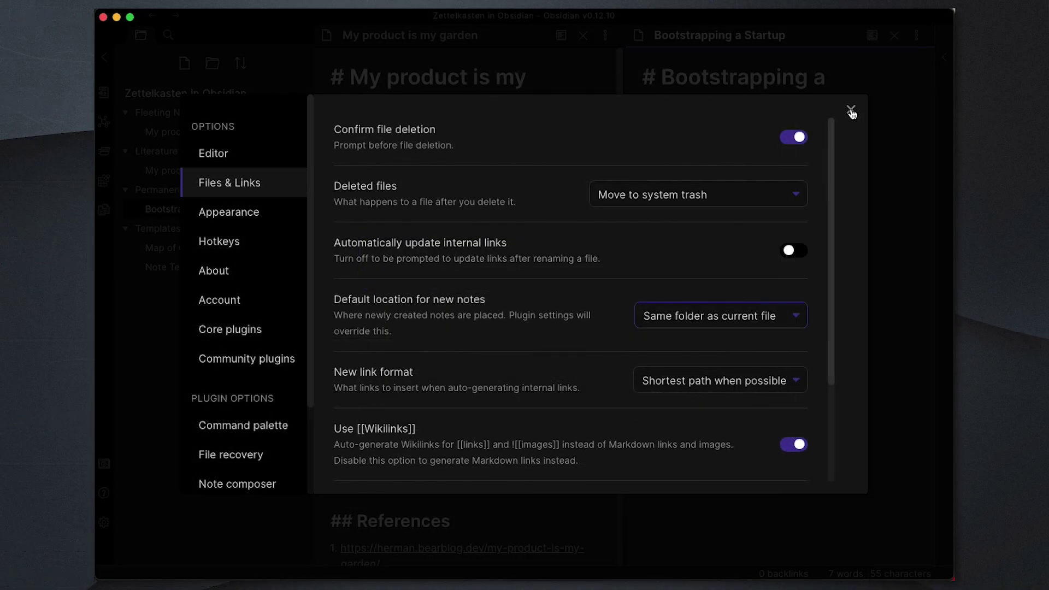
click(850, 111)
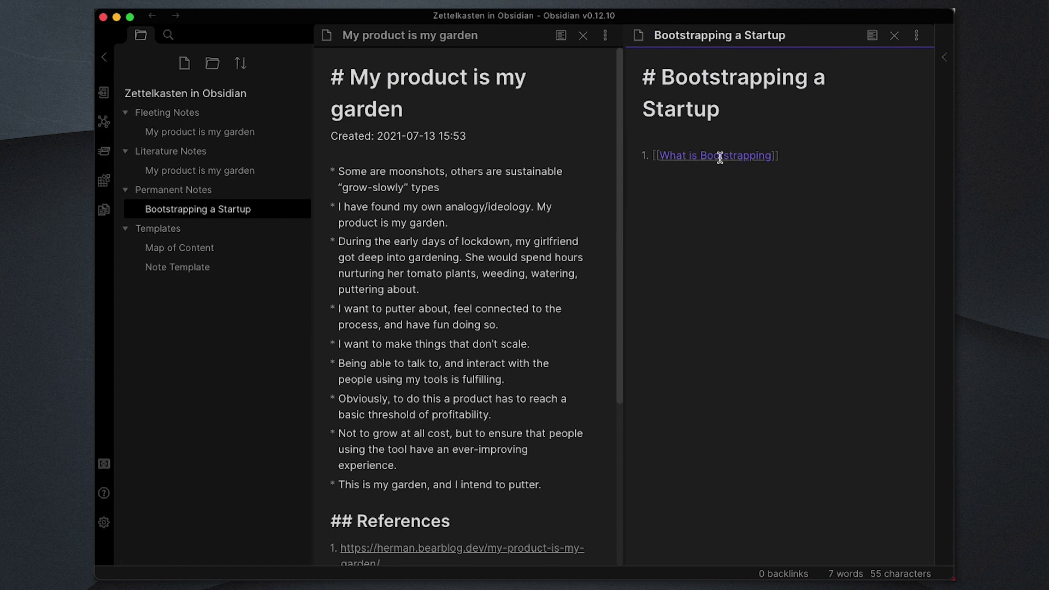
Step: Create the "What is Bootstrapping" note from its link and insert the Note Template into it
mouse_move(720, 158)
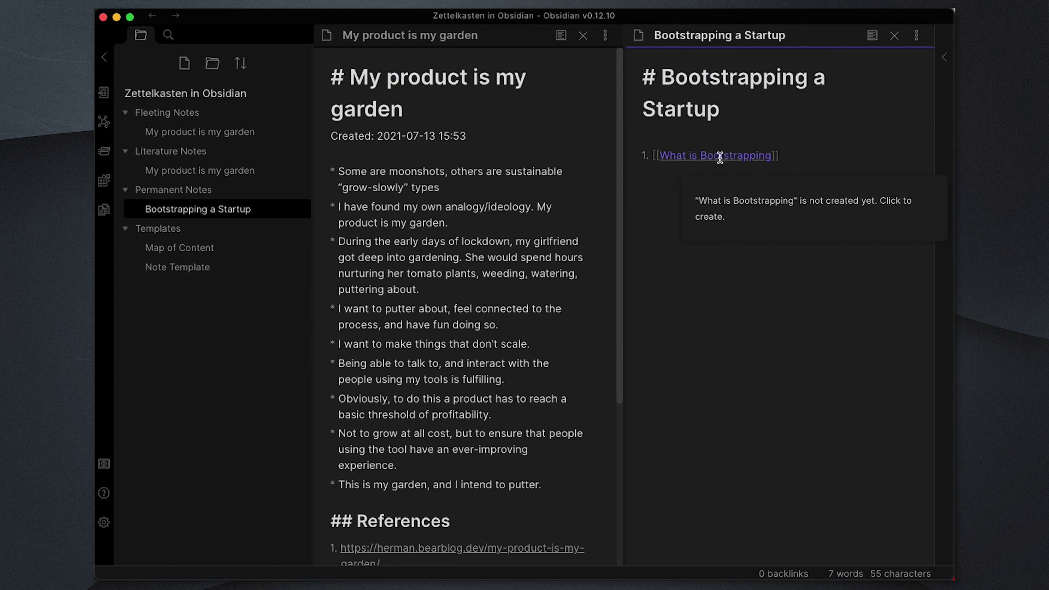
click(720, 158)
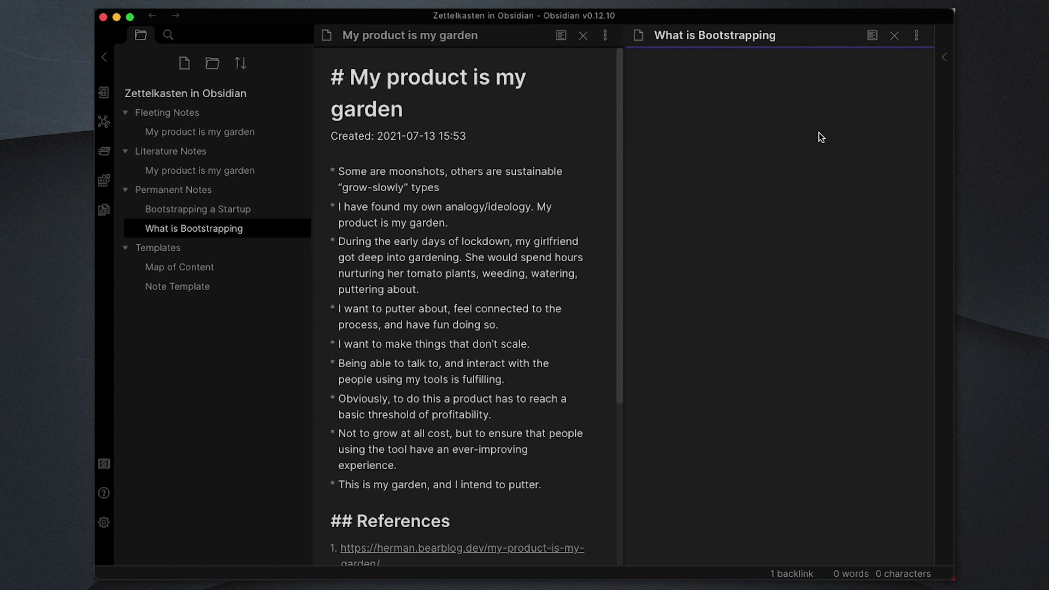
click(105, 210)
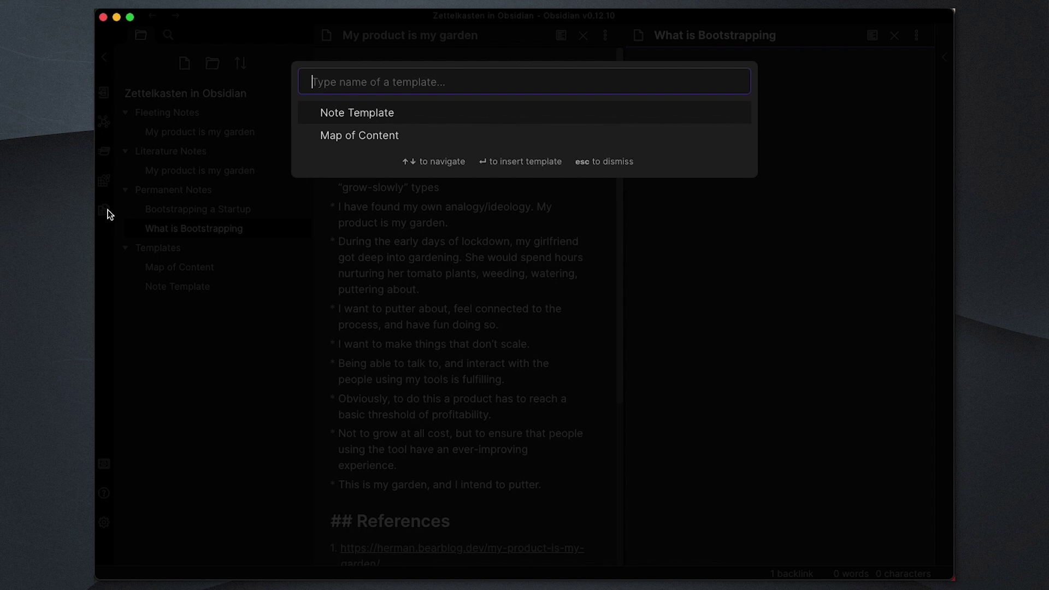
click(367, 117)
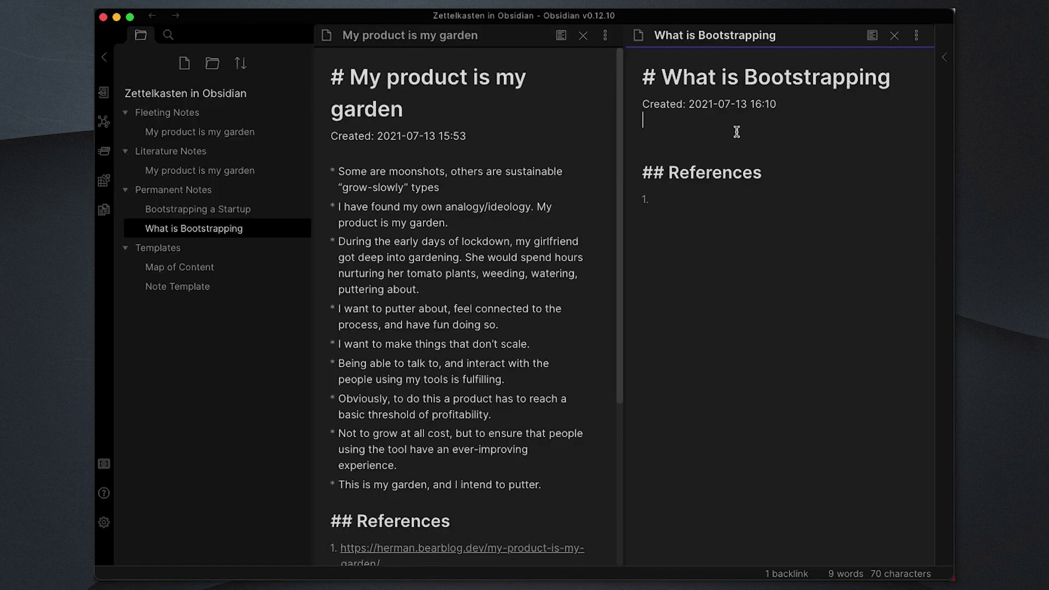
Step: Open the literature note "My product is my garden" in the pane that shows the fleeting note
click(491, 189)
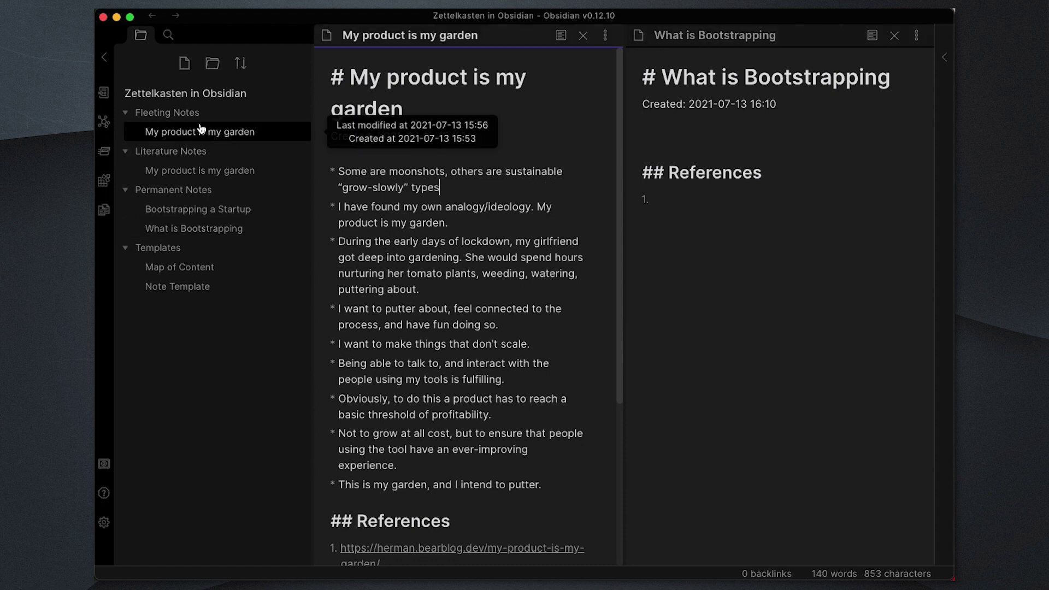
click(186, 170)
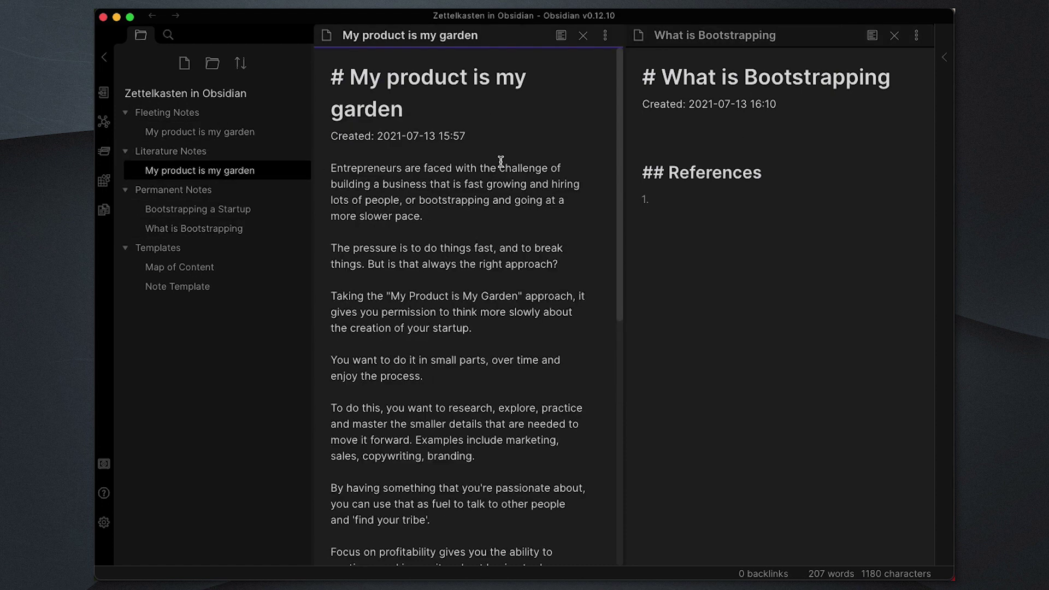
click(504, 141)
Step: Write in "What is Bootstrapping" that it means creating a startup without external funding, possibly growing slower, and add the reference link [[Benefits of Bootstrapping]]
click(700, 133)
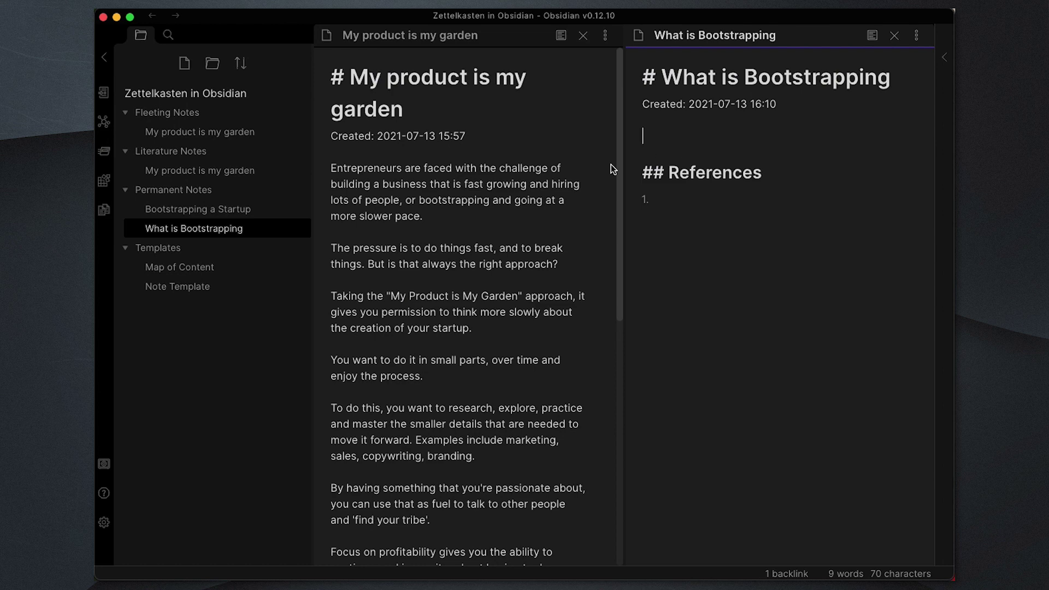
text(Bootstrapping is where you create a startup business without taking external funding. It can mean slower growth in the business.)
click(653, 231)
text([[Benefits of Bootstrapping)
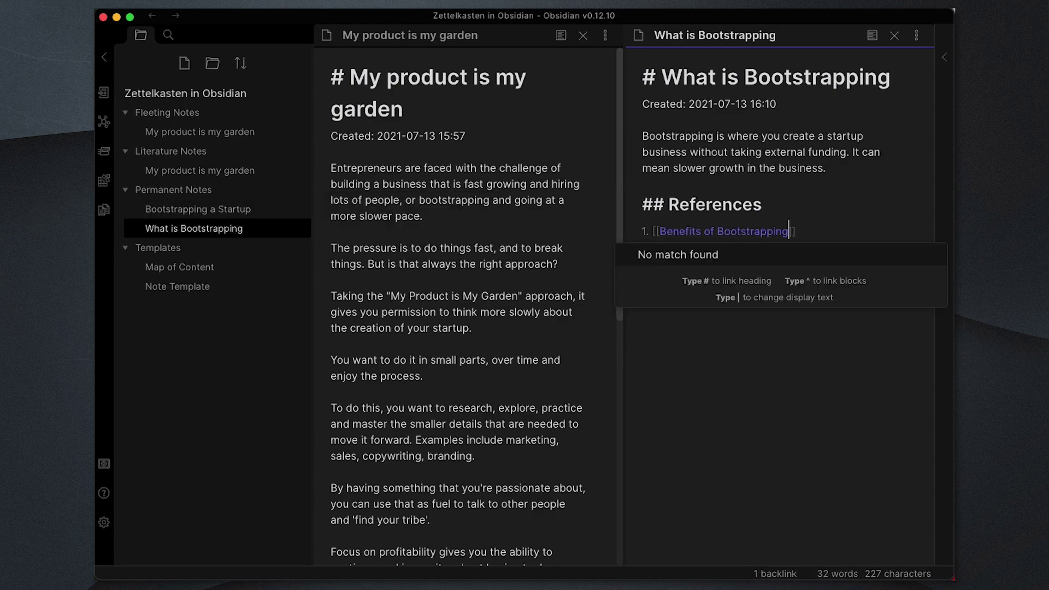
key(Escape)
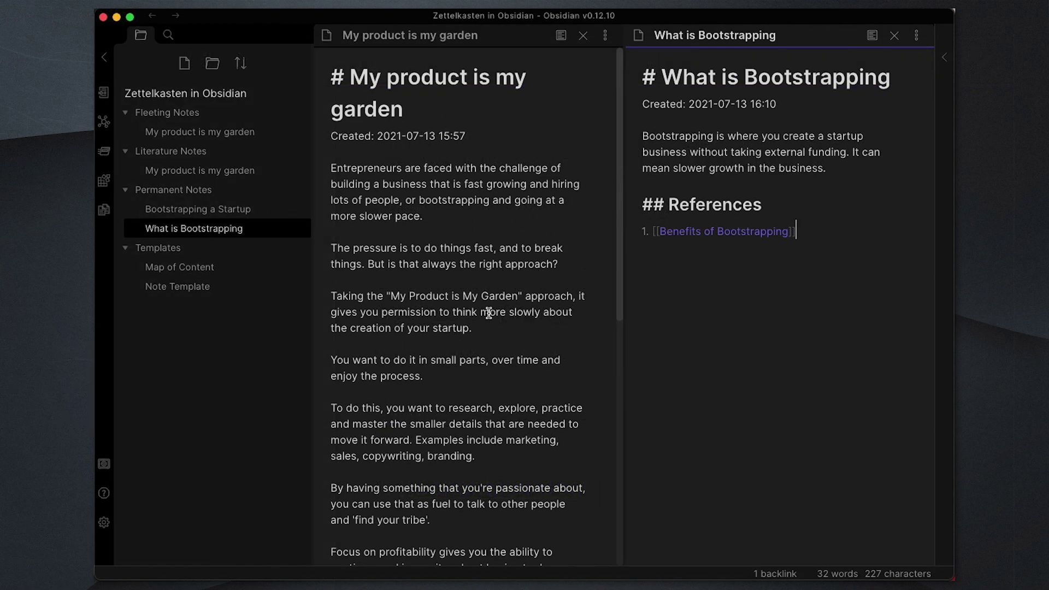
Step: Create the "Benefits of Bootstrapping" note from its reference link and fill it with the Note Template
click(756, 235)
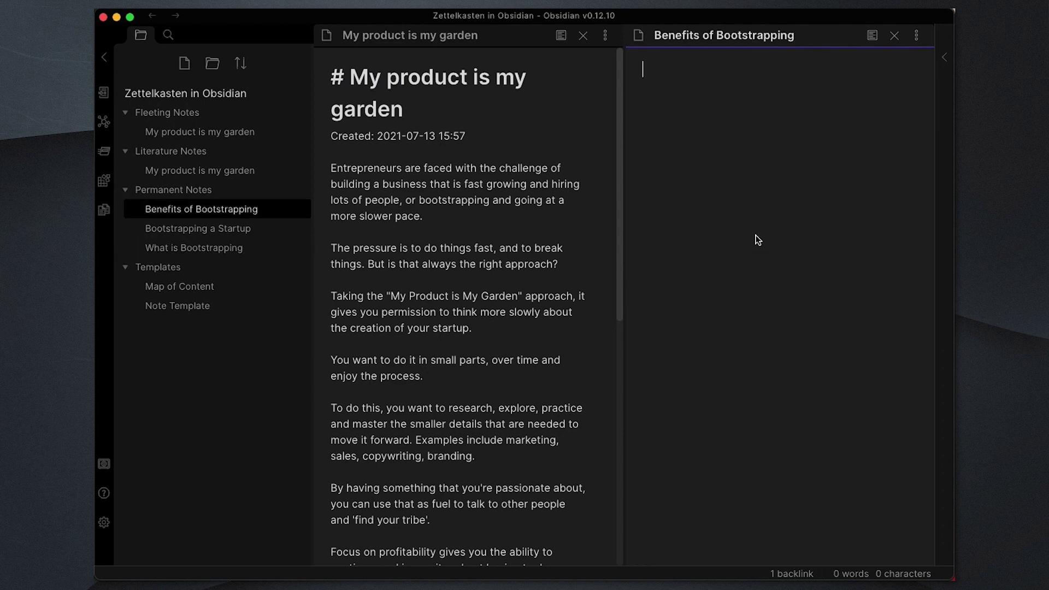
click(104, 210)
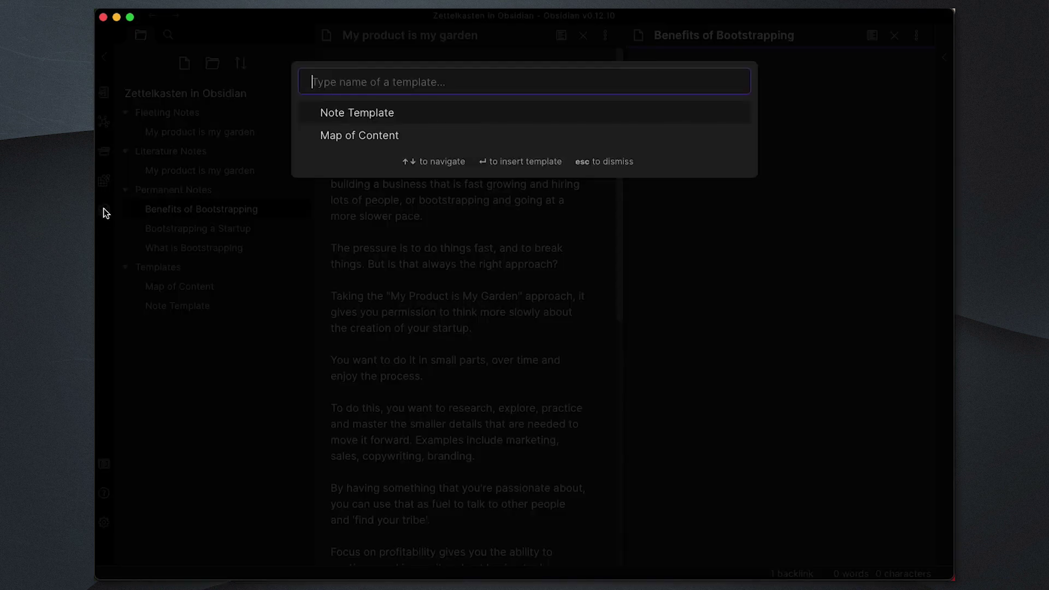
click(359, 114)
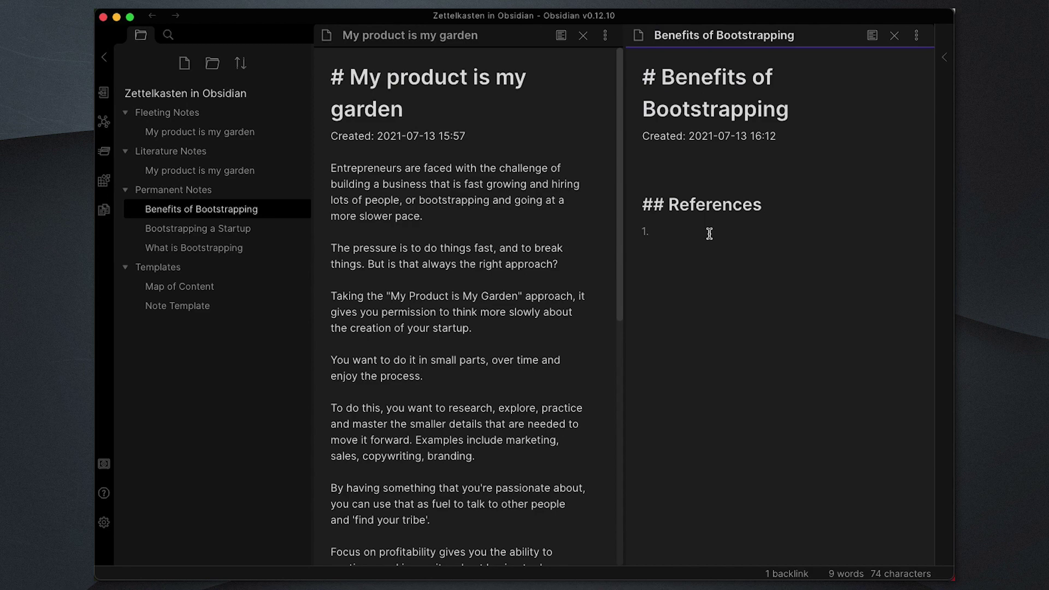
Step: Add a link to the Literature Notes version of "My product is my garden" as the first reference in "Benefits of Bootstrapping"
text([[)
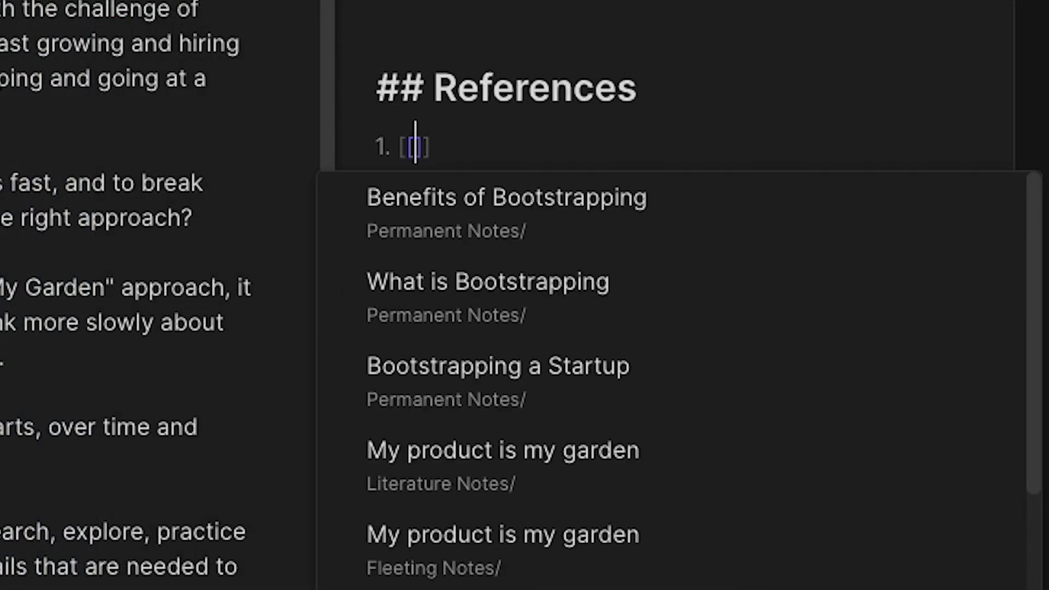
text(My produ)
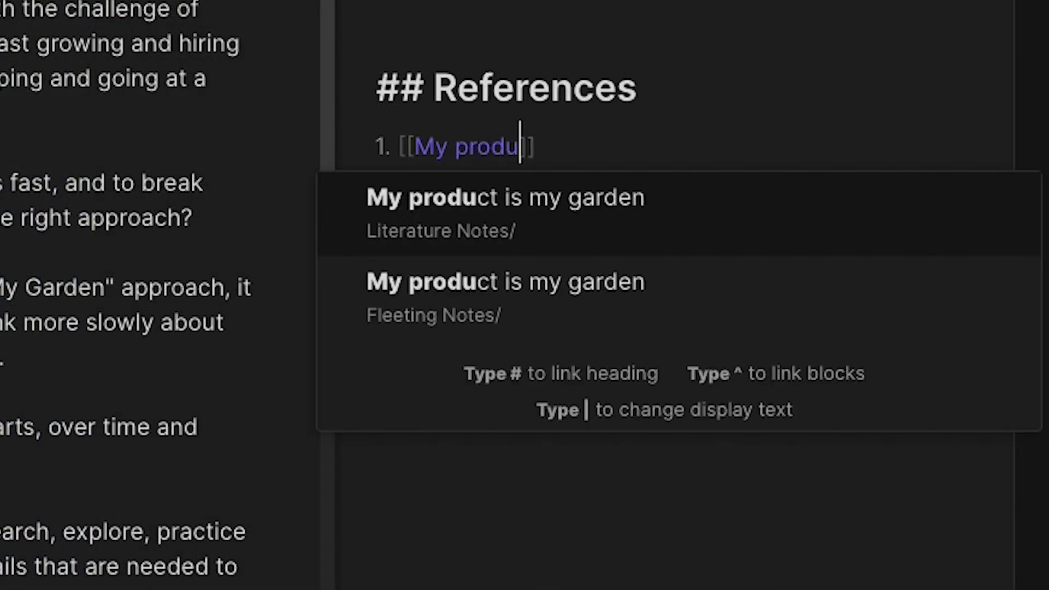
click(571, 209)
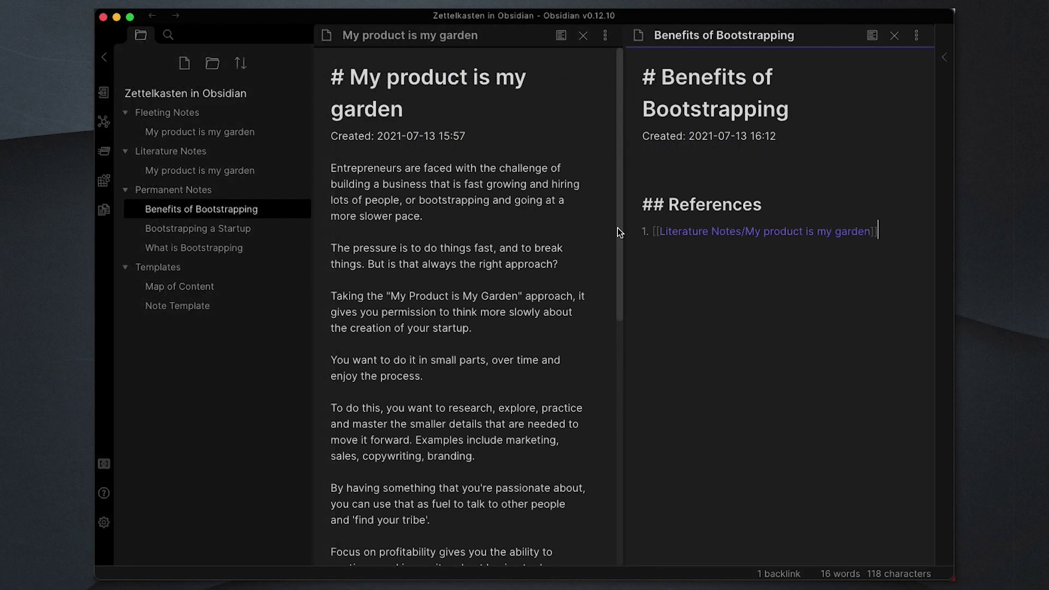
Step: Add a link to the Fleeting Notes version of "My product is my garden" as the first reference in the literature note
drag(620, 226, 618, 469)
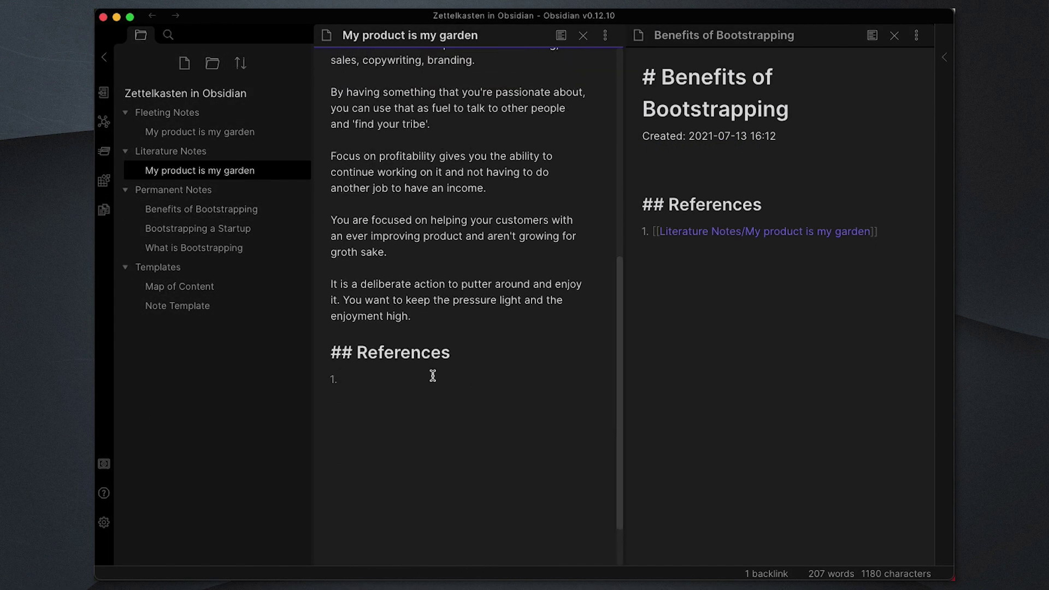
click(400, 385)
text([[My)
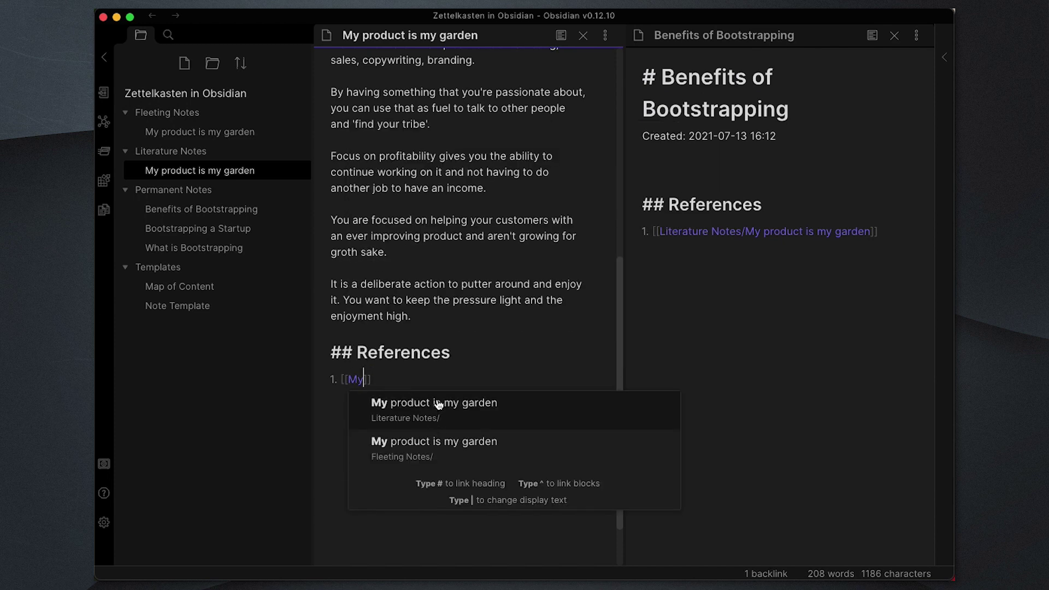
click(436, 460)
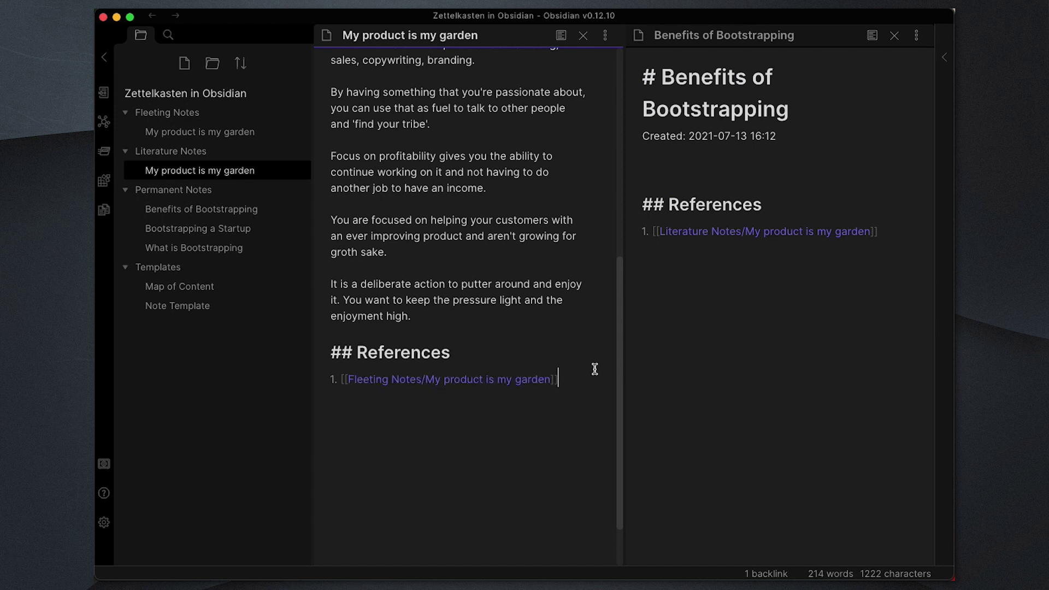
Step: In "Benefits of Bootstrapping", write "Benefits of bootstrapping a startup are:" and list no pressure to do things fast and doing it in small parts
click(731, 163)
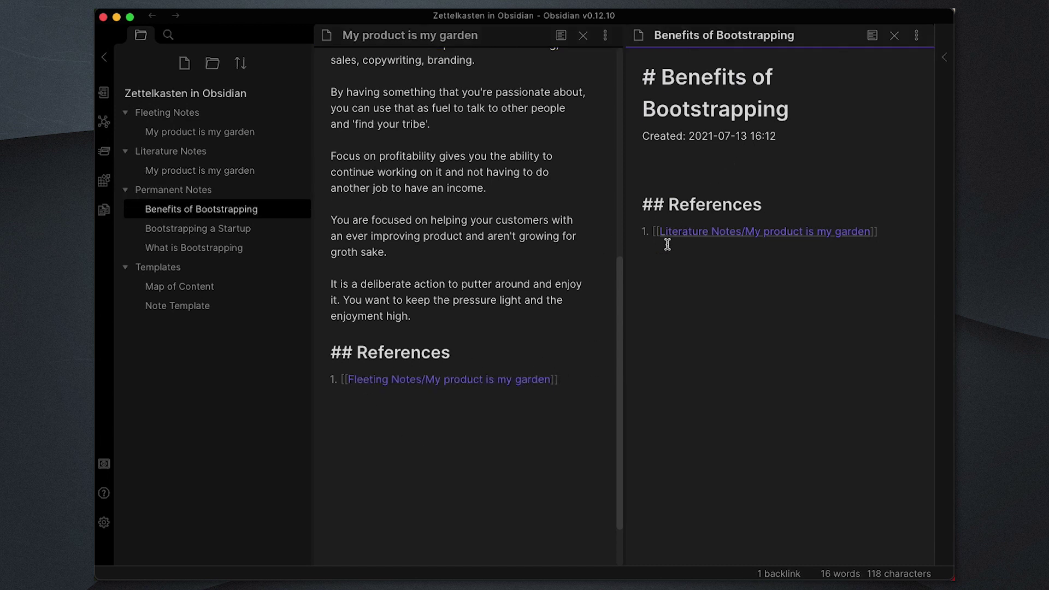
drag(620, 340, 619, 161)
click(697, 159)
text(Benefits of bootstrapping a startup are:)
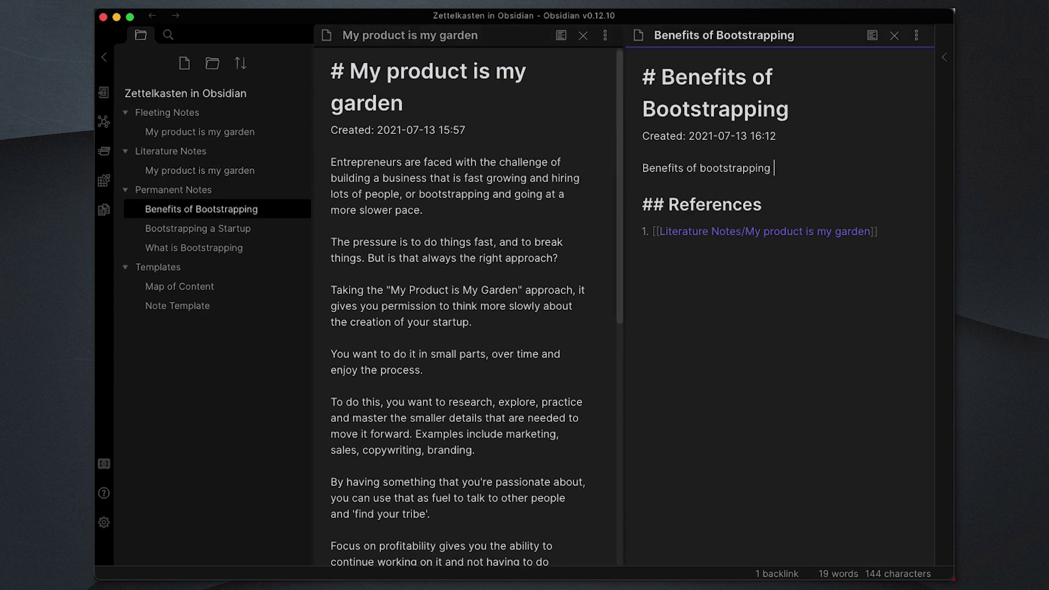
key(Return)
key(Return)
text(1. No pressure to do things fast)
key(Return)
text(You can do it in small parts)
Step: Add three more benefits: time to master smaller details and skills, focusing on your passions within the product, and no need for hiring and management
key(Return)
text(You can take time to master the smaller details)
scroll(464, 306, down, 3)
text(and skills)
key(Return)
text(You can focus on things that you're most passionate about within the product)
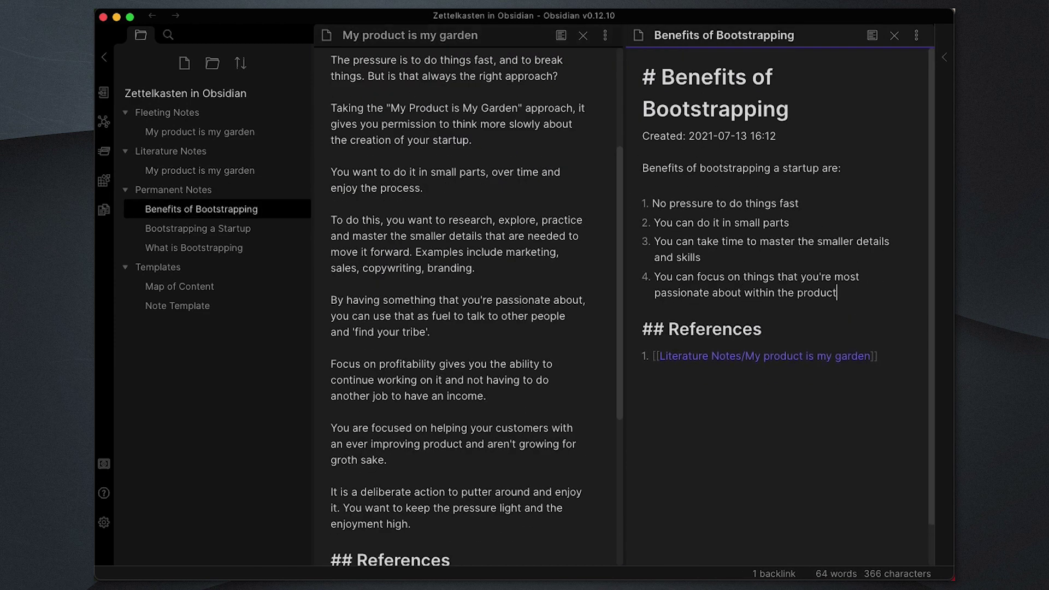
key(Return)
text(You don't need to focus on hiring a team and management)
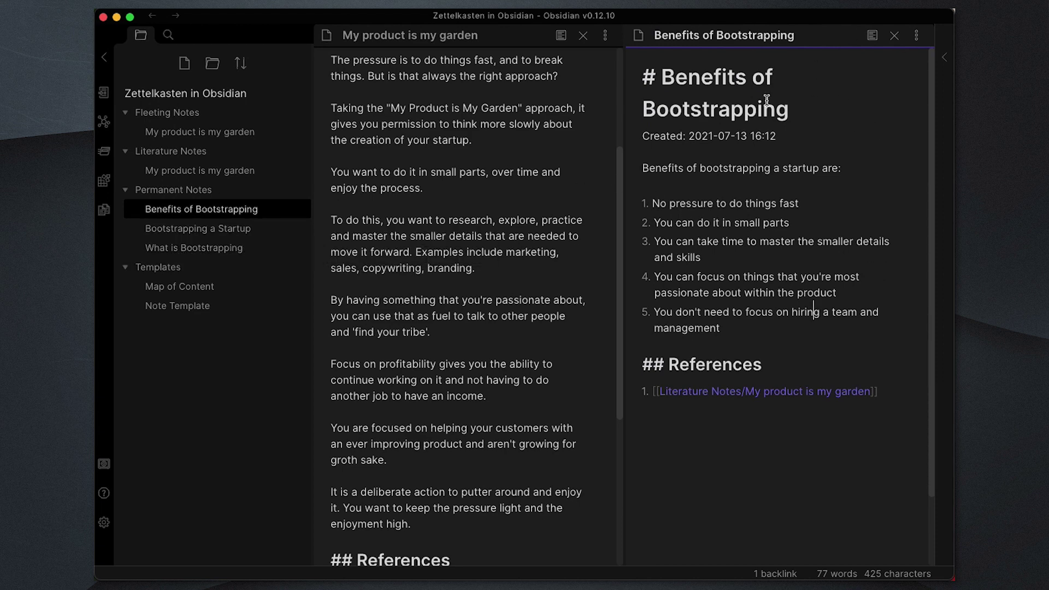
Step: Follow the backlinks from "Benefits of Bootstrapping" through "What is Bootstrapping" to the "Bootstrapping a Startup" note
click(777, 575)
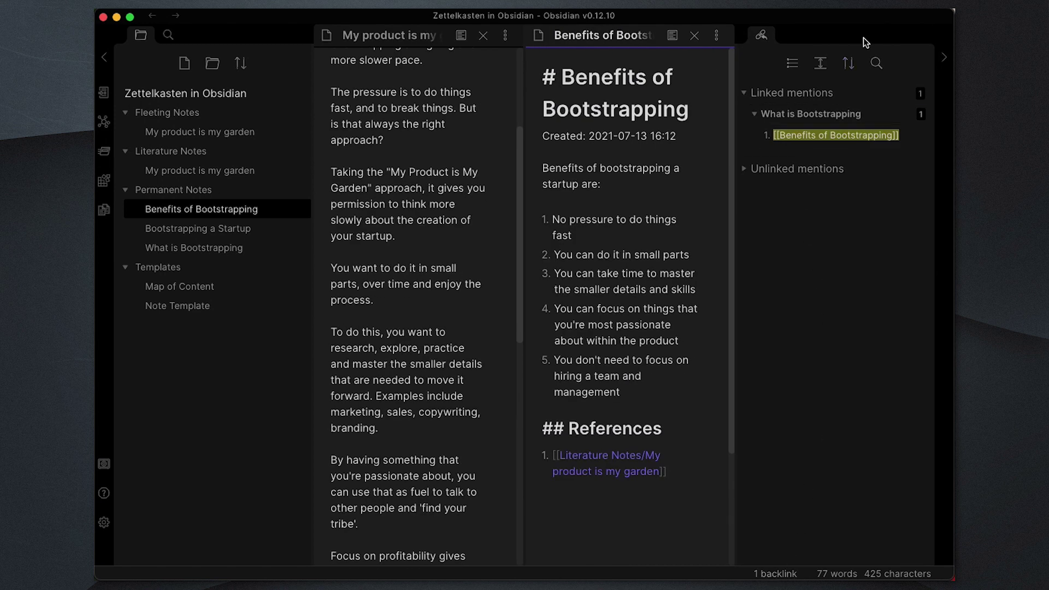
click(799, 115)
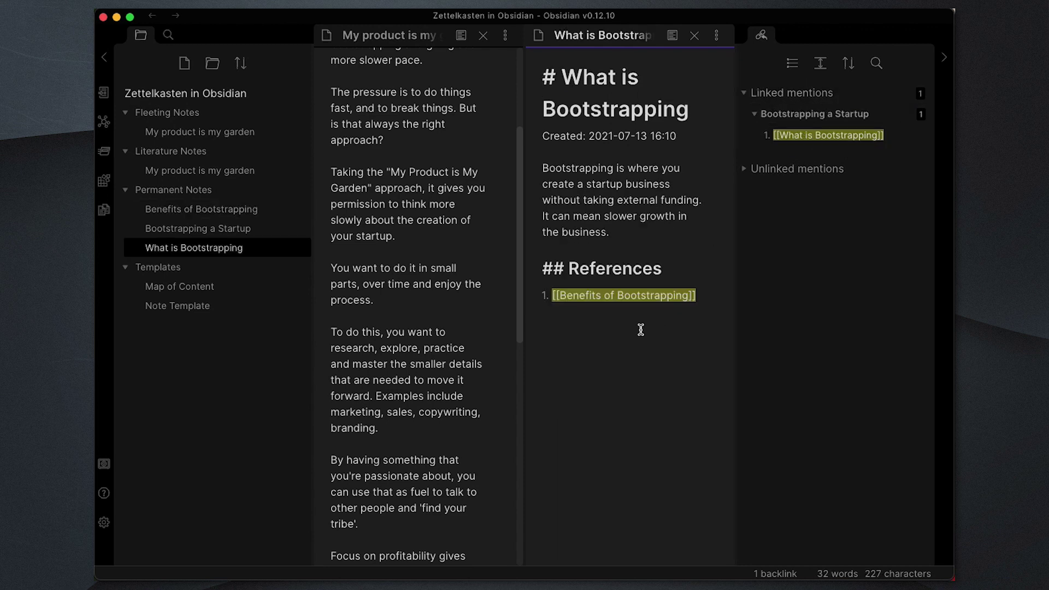
click(806, 135)
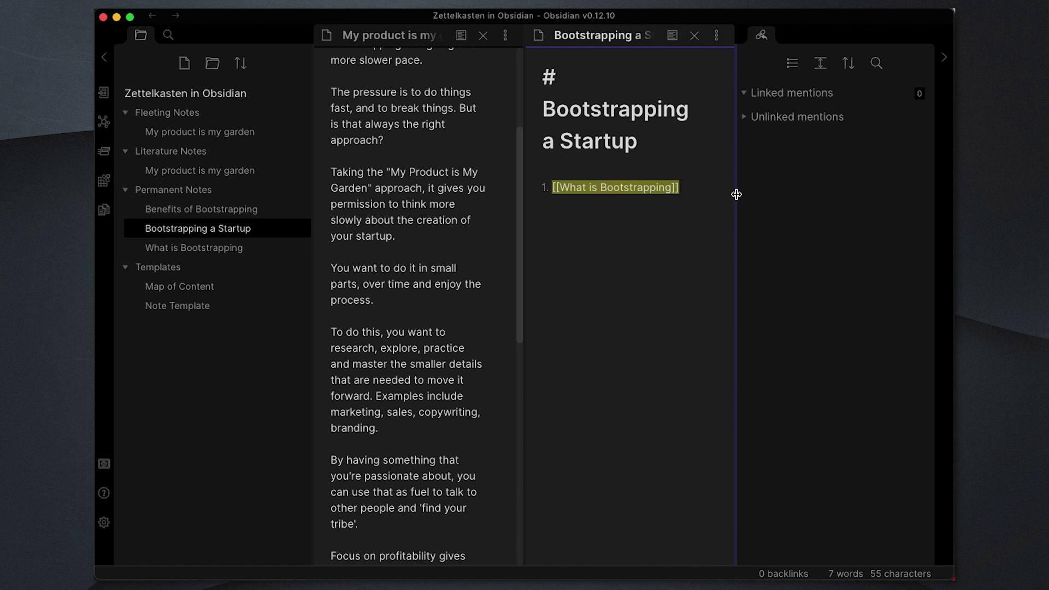
Step: Add a link to "Benefits of Bootstrapping" as the second item in "Bootstrapping a Startup" and start a third item
key(Return)
text([[)
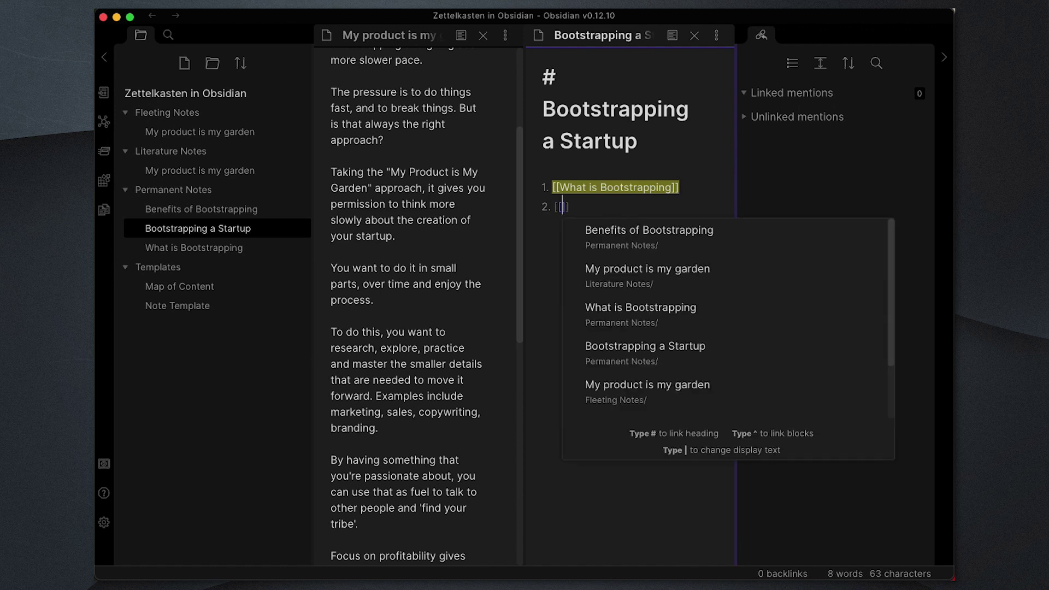
text(Bene)
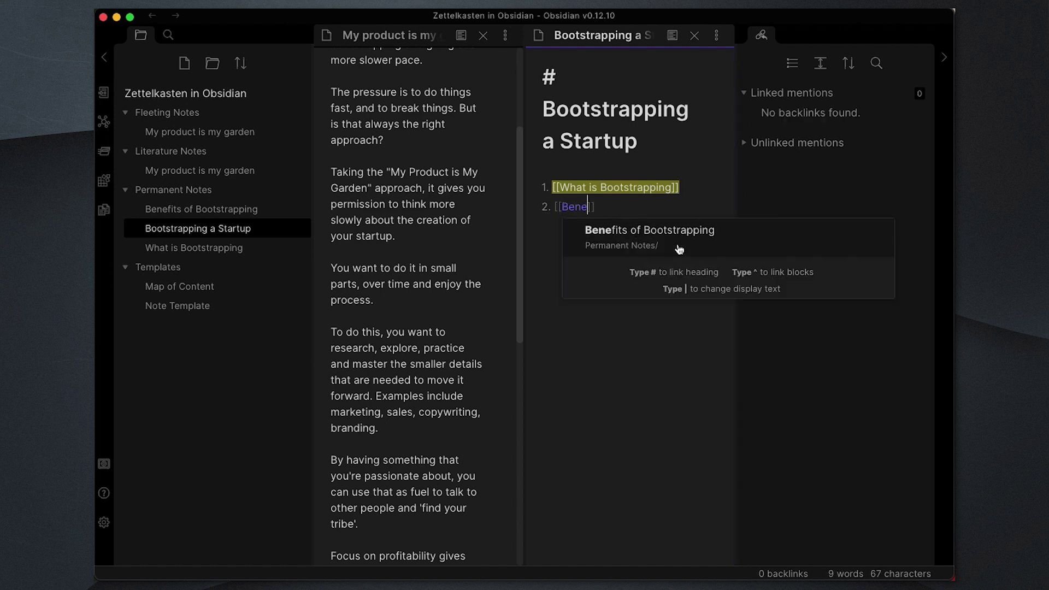
key(Return)
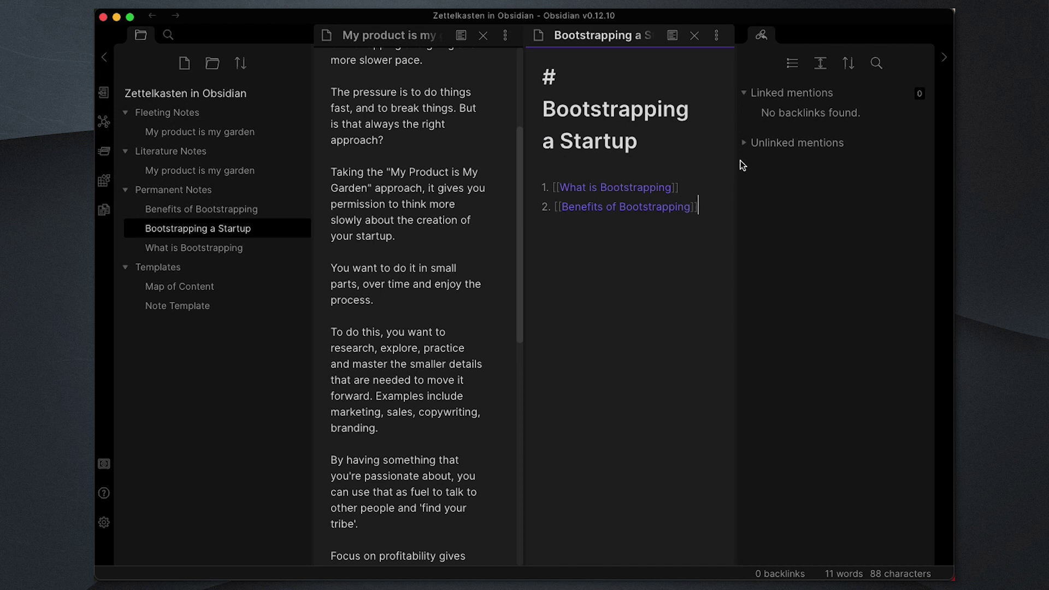
key(Return)
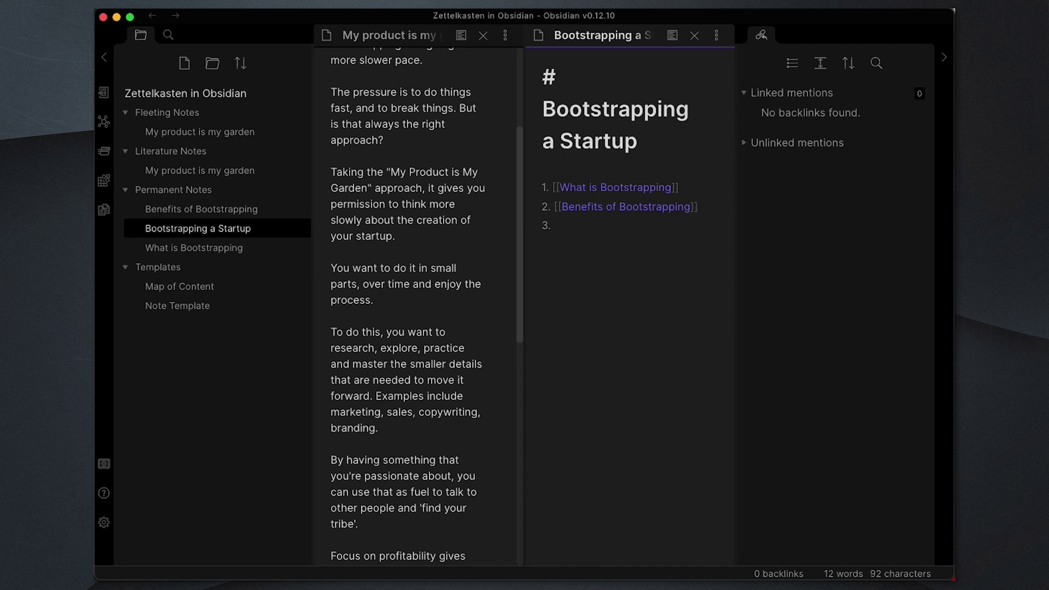
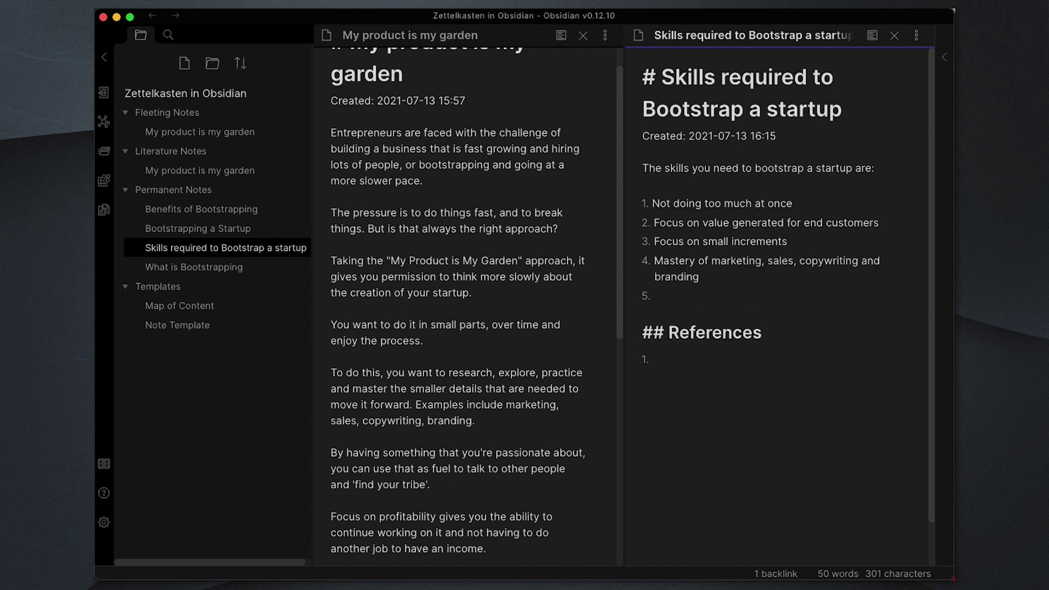
Step: Add a link to the Literature Notes version of "My product is my garden" as the first reference in "Skills required to Bootstrap a startup"
scroll(464, 300, down, 5)
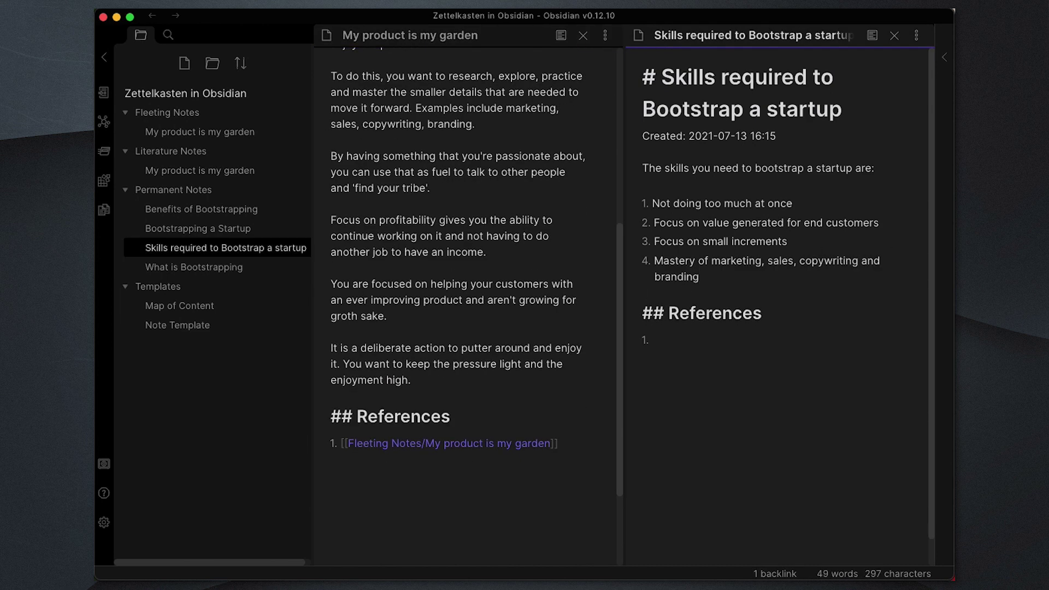
click(718, 339)
text([[)
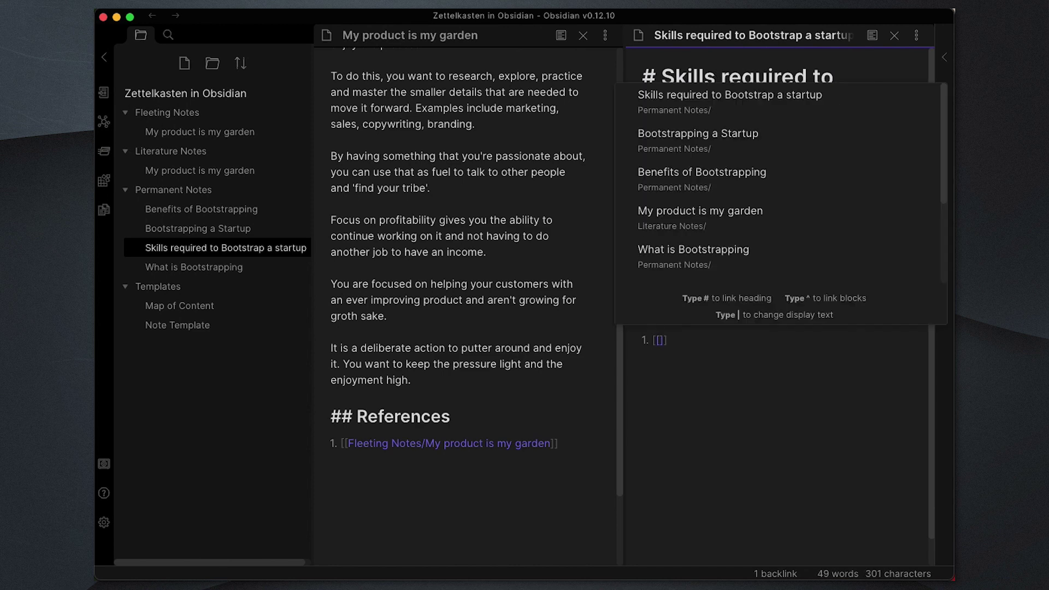
click(718, 214)
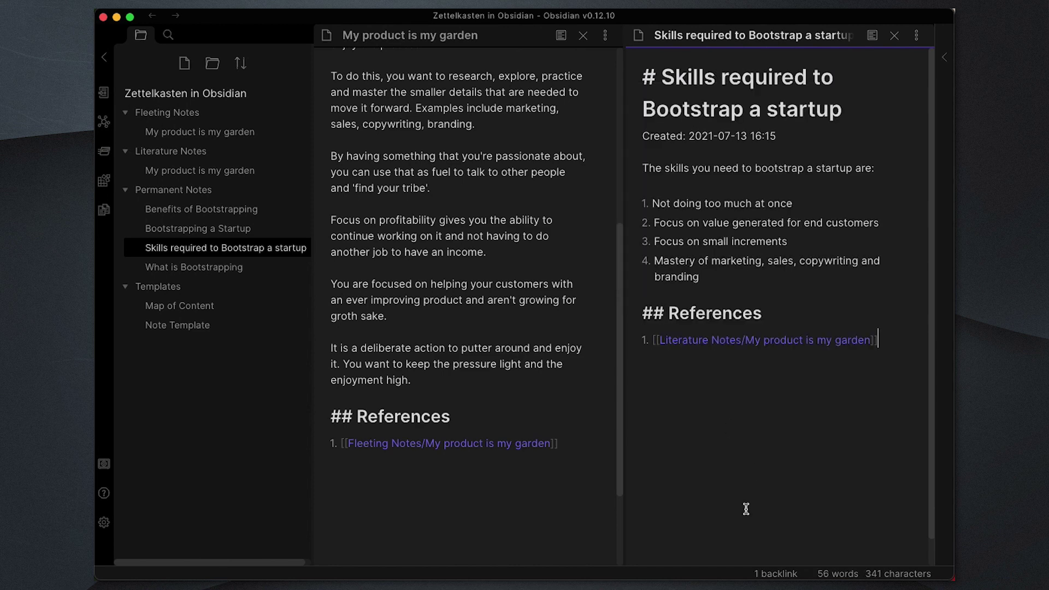
Step: Return to the "Bootstrapping a Startup" note through the backlink of "Skills required to Bootstrap a startup"
click(816, 307)
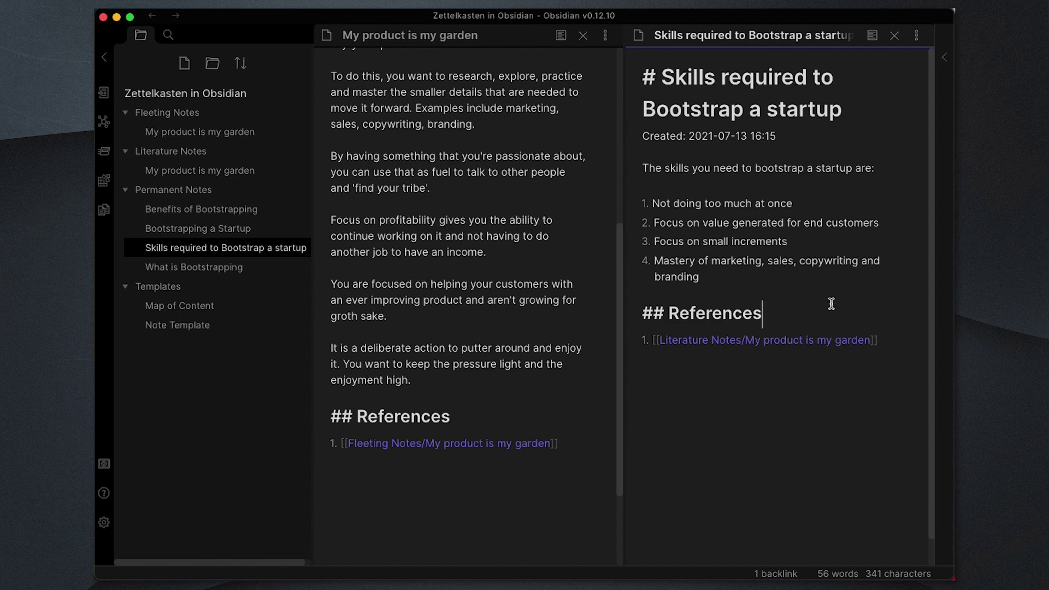
click(874, 36)
click(873, 36)
click(944, 57)
click(834, 119)
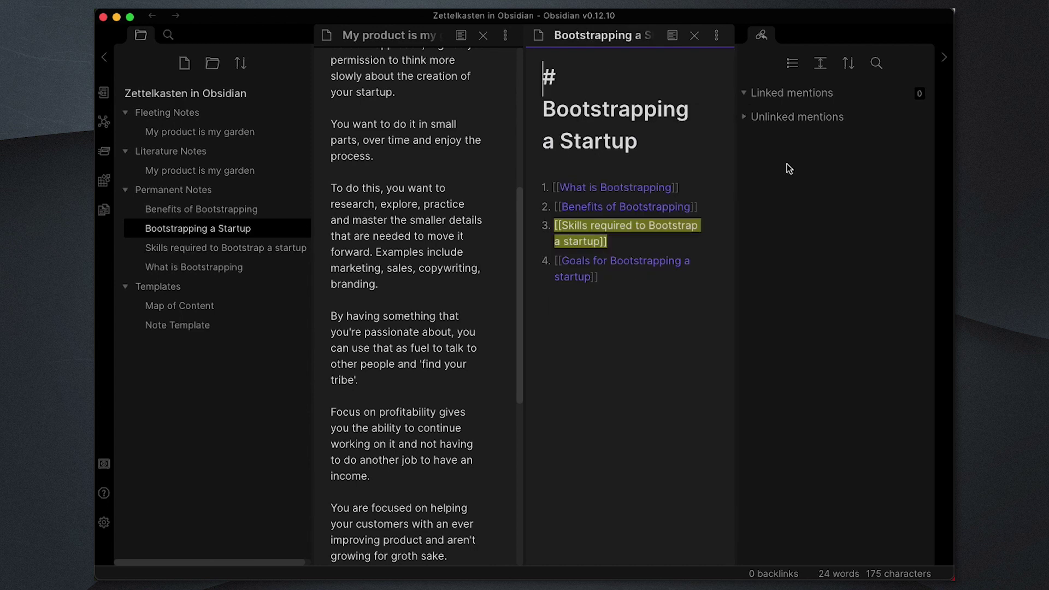
Step: Create the "Goals for Bootstrapping a startup" note from its link in "Bootstrapping a Startup" and fill it with the Note Template
mouse_move(627, 261)
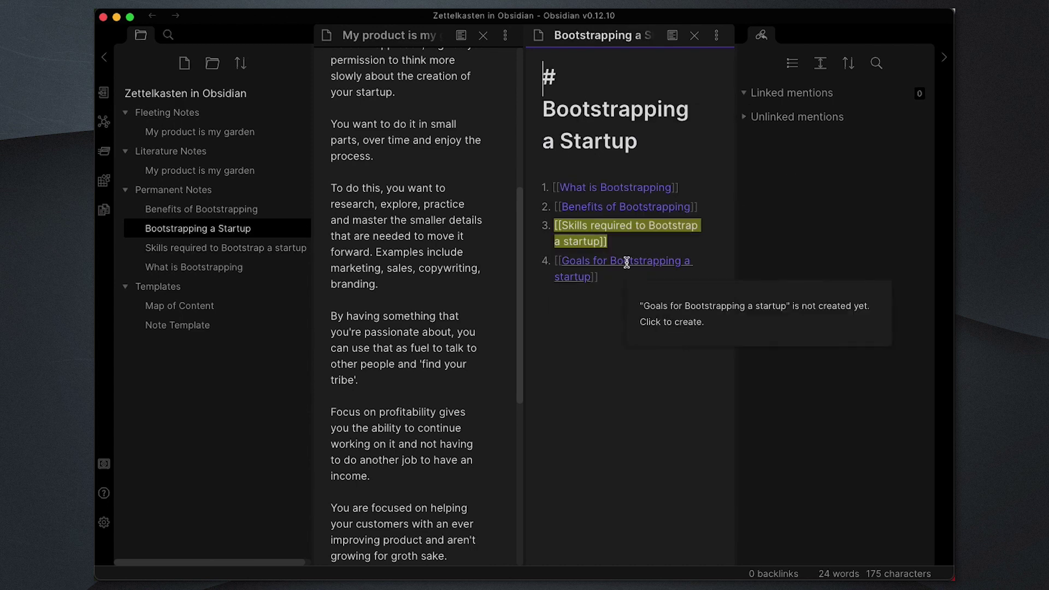
click(626, 261)
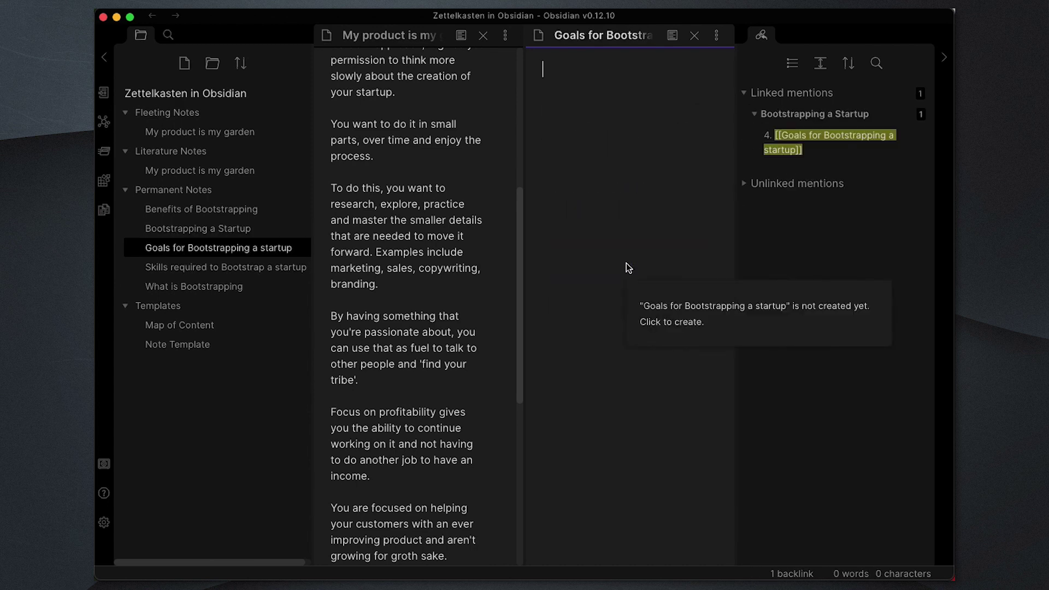
click(107, 212)
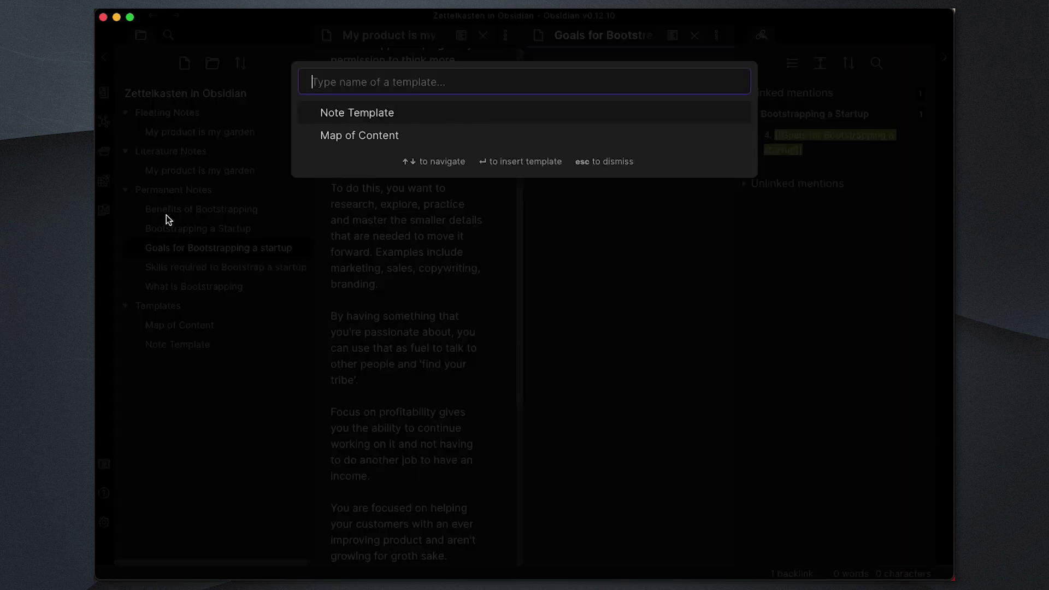
click(367, 111)
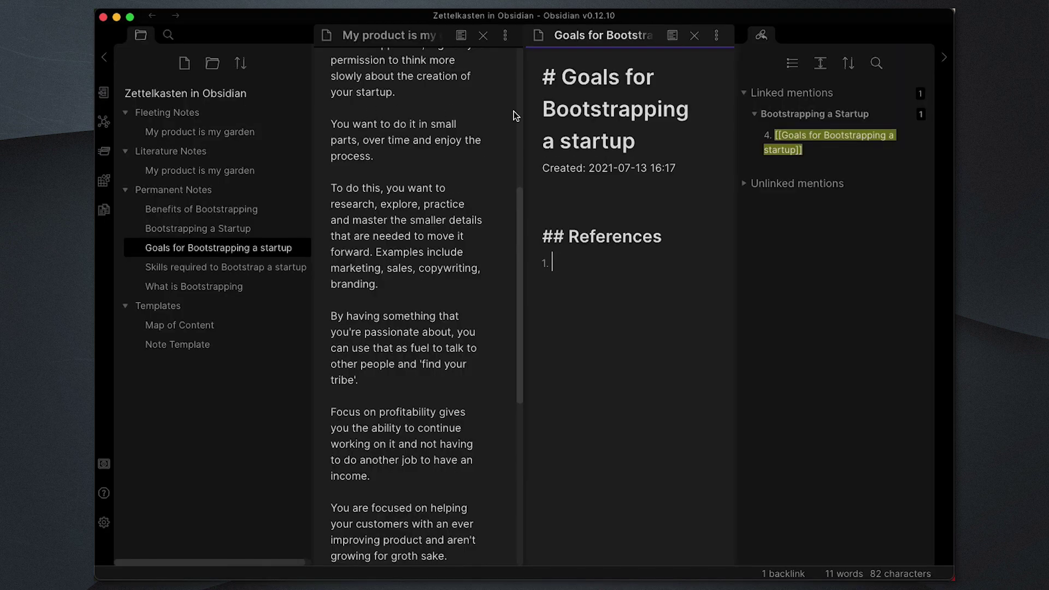
Step: List the goals as becoming profitable to support the business full time and delivering incremental value to gain users, and reference Literature Notes/My product is my garden
click(595, 191)
text(The goals for bootstrapping a startup are:  1.)
text(Becoming profitable so you can support the business full time)
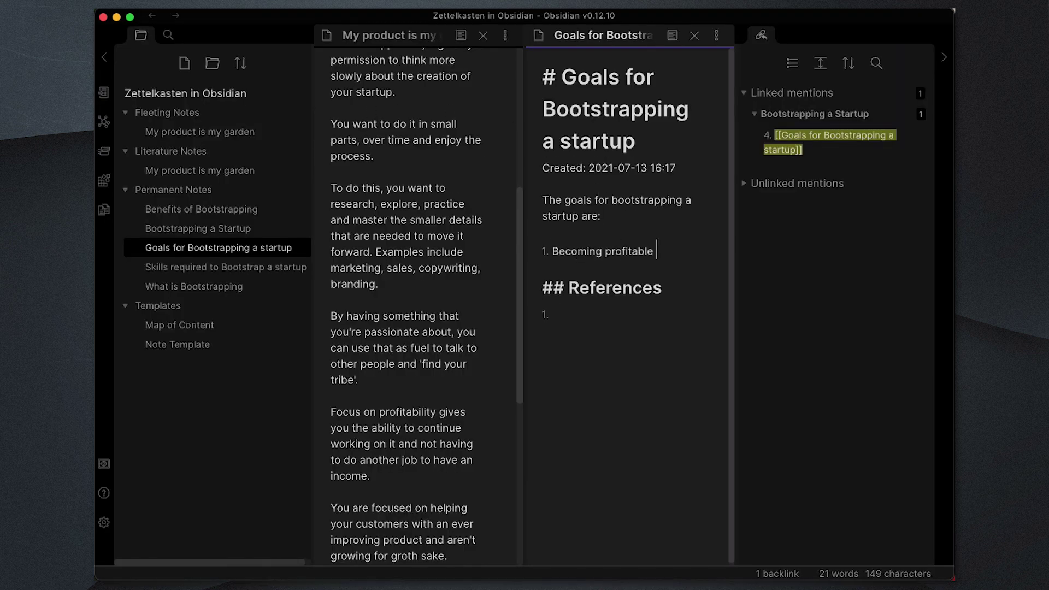
scroll(406, 305, down, 3)
key(Return)
text(Delivering incremental value to customers so you gain new users)
text([[Literature Notes/My product is my garden]])
click(634, 339)
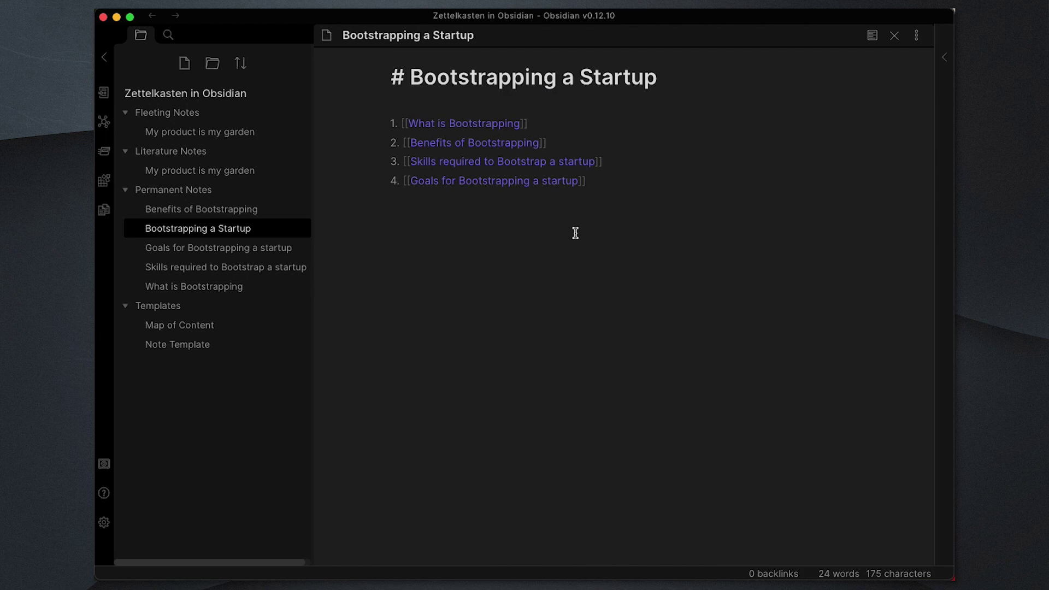
Step: Open the graph view of the vault and move the "My product is my garden" node to examine its connections
click(104, 128)
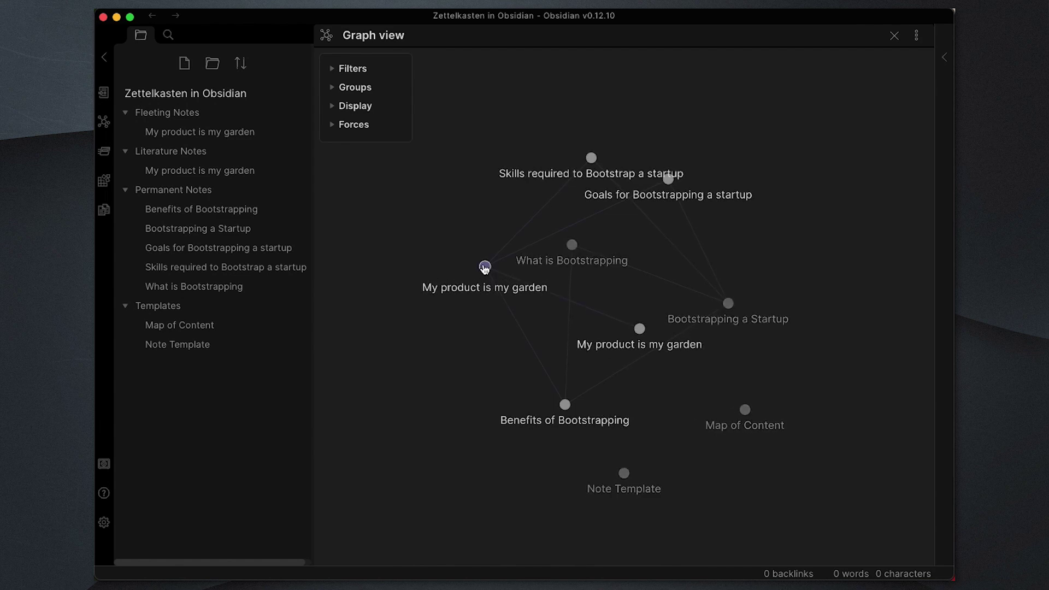
drag(485, 267, 433, 260)
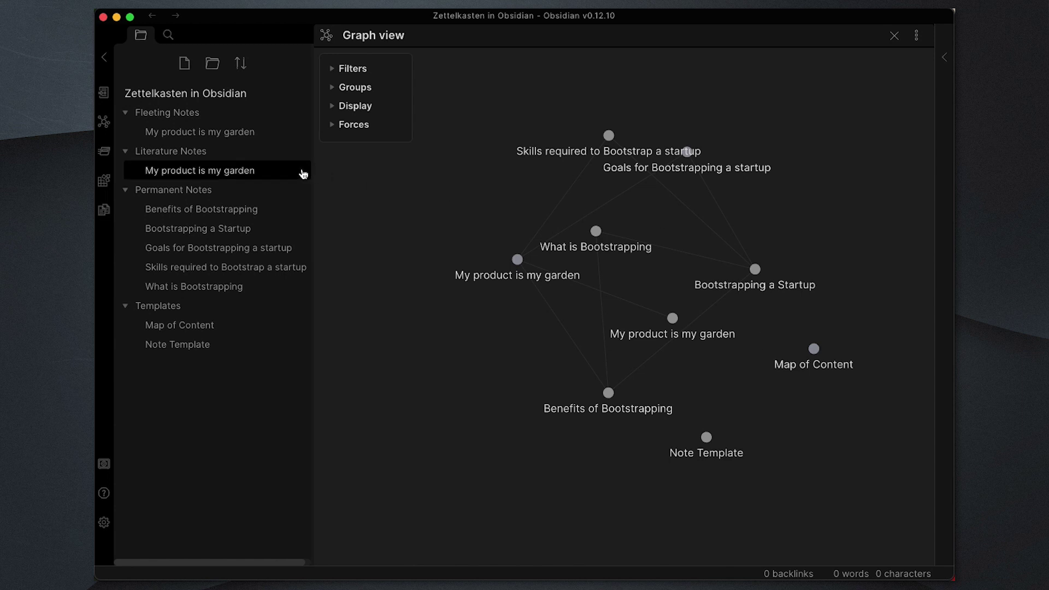
Step: Create a new folder named "Projects" in the vault
click(212, 64)
text(Projects)
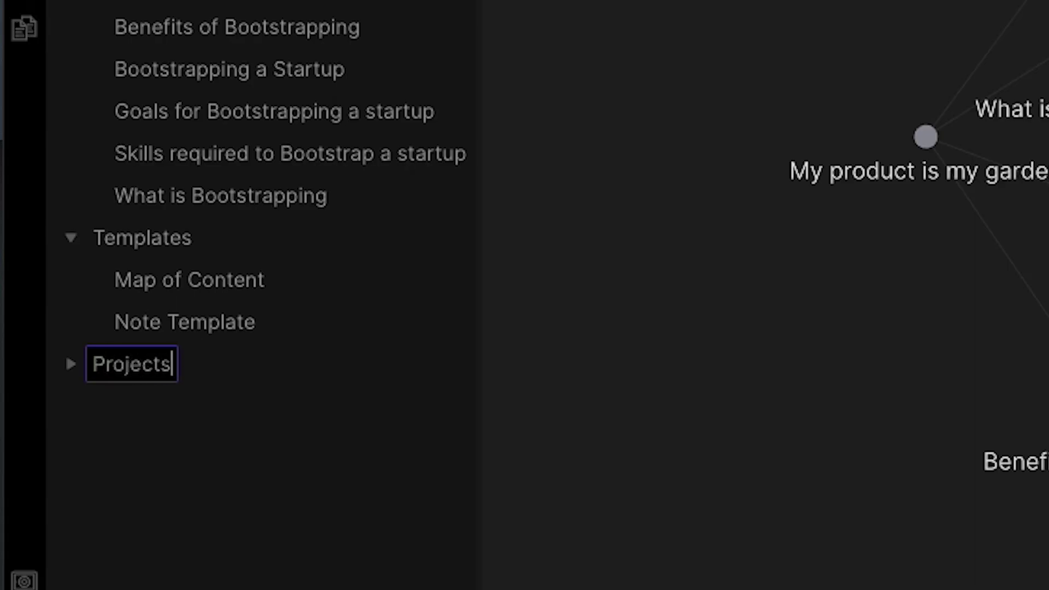
key(Return)
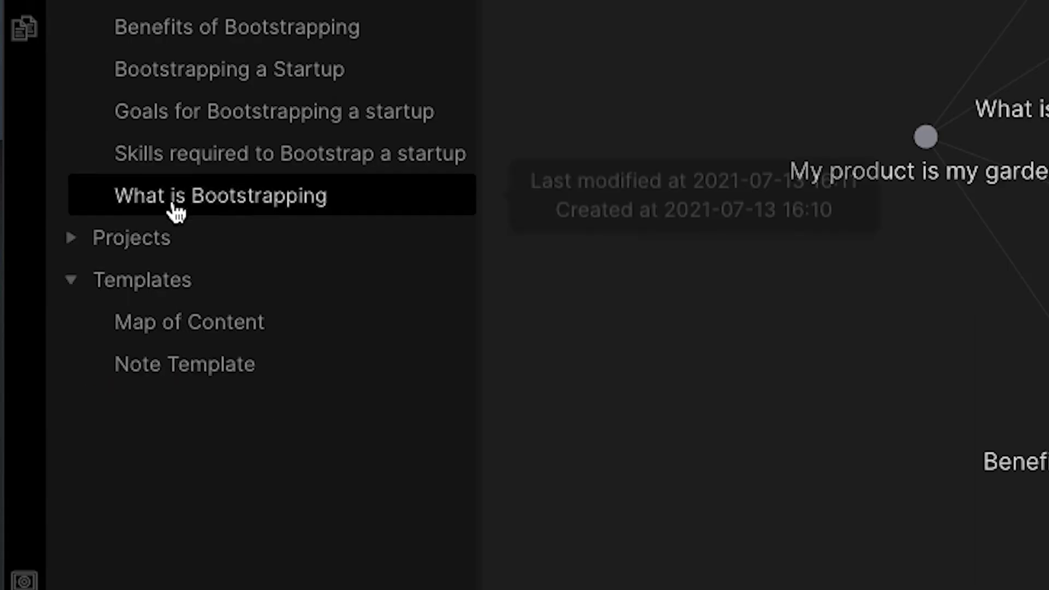
Step: Create a new note titled "Bootstrapping a Startup" inside the Projects folder
click(96, 252)
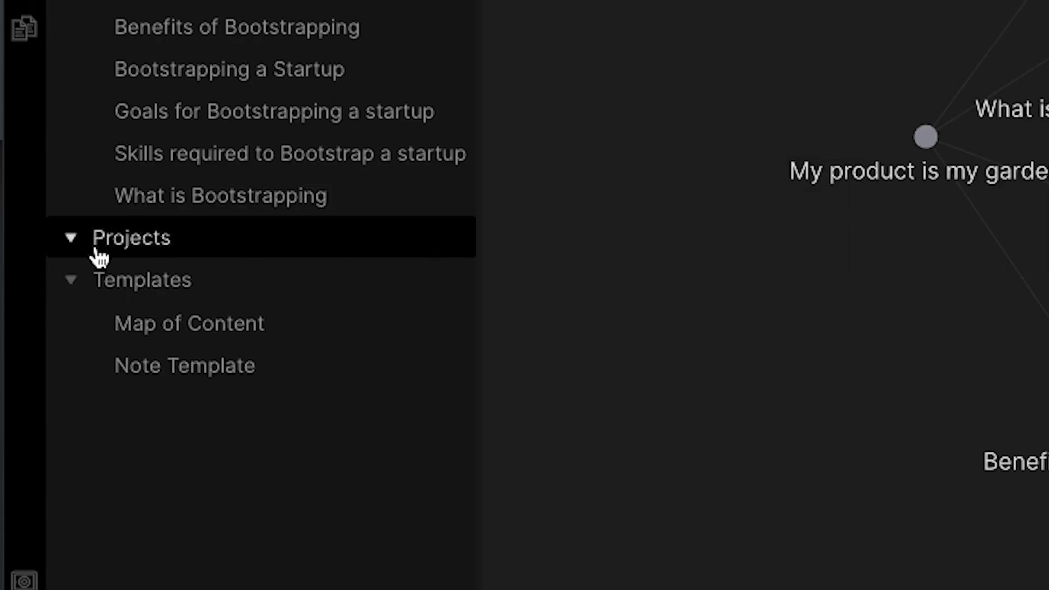
right_click(154, 247)
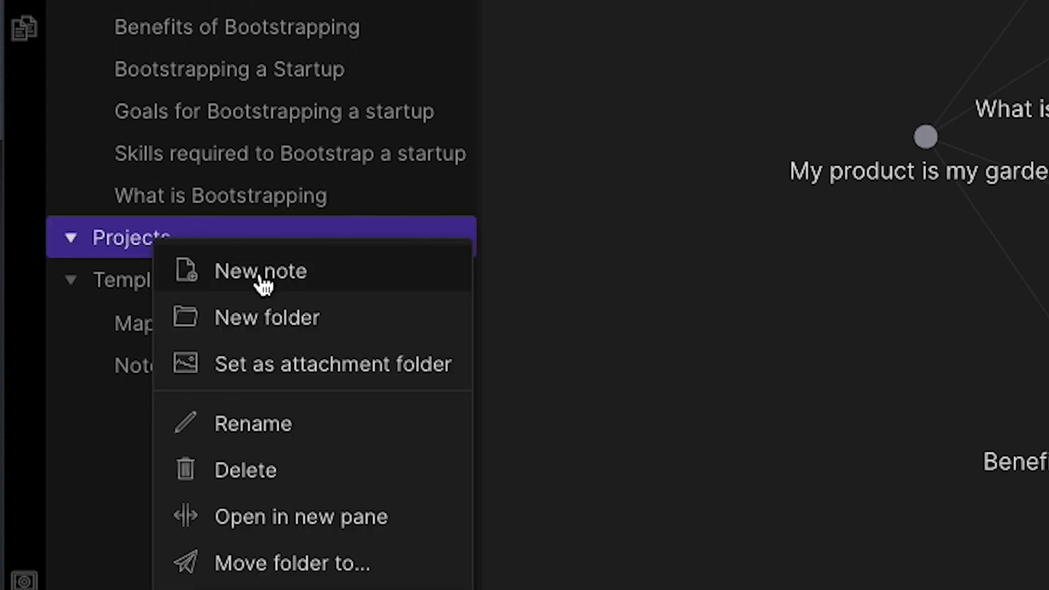
click(262, 271)
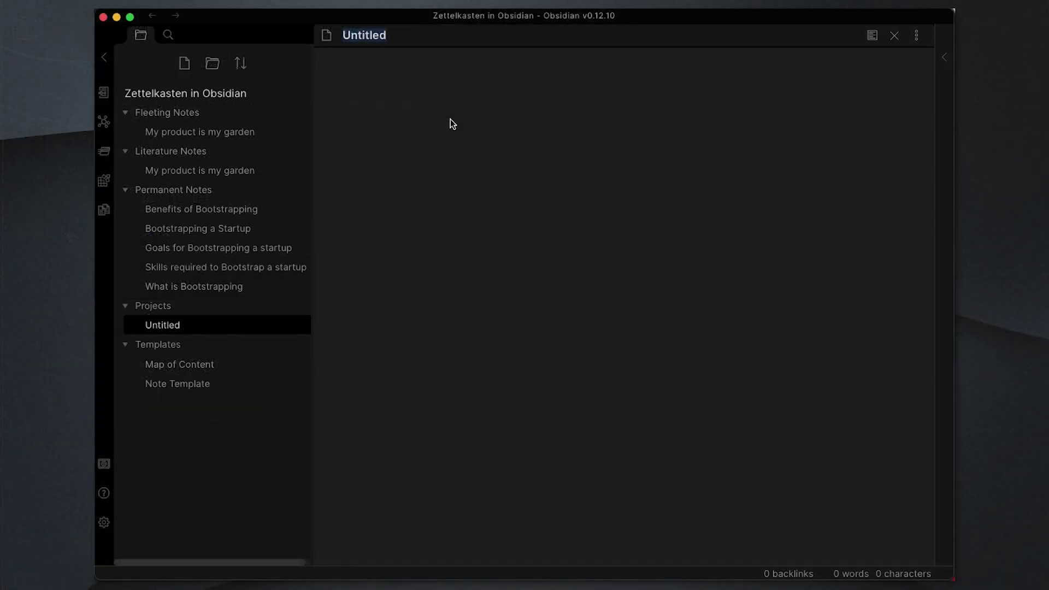
text(Bootstrapping s)
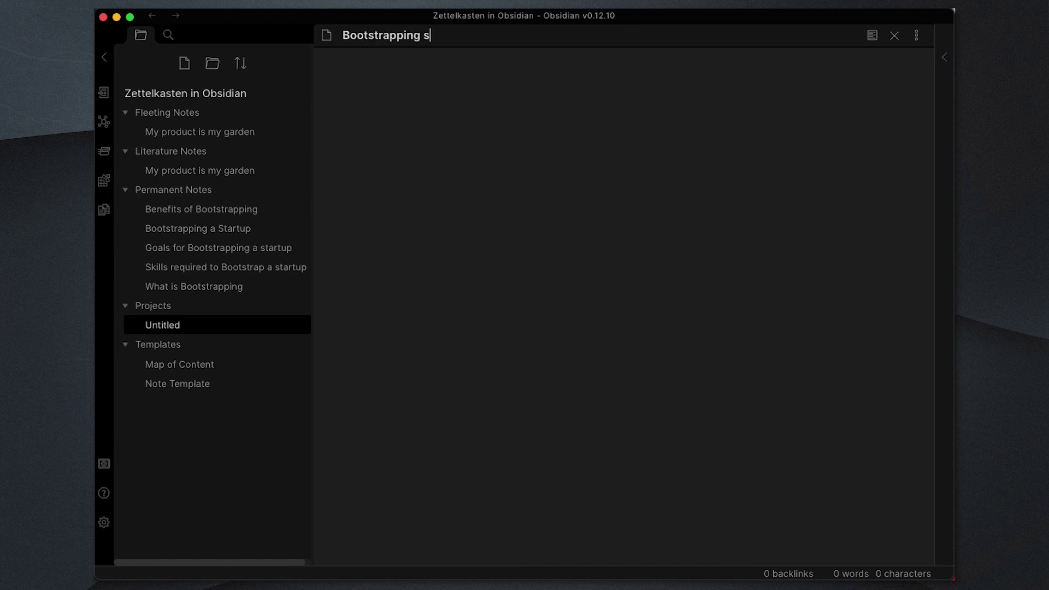
key(BackSpace)
text(a Startup)
key(Return)
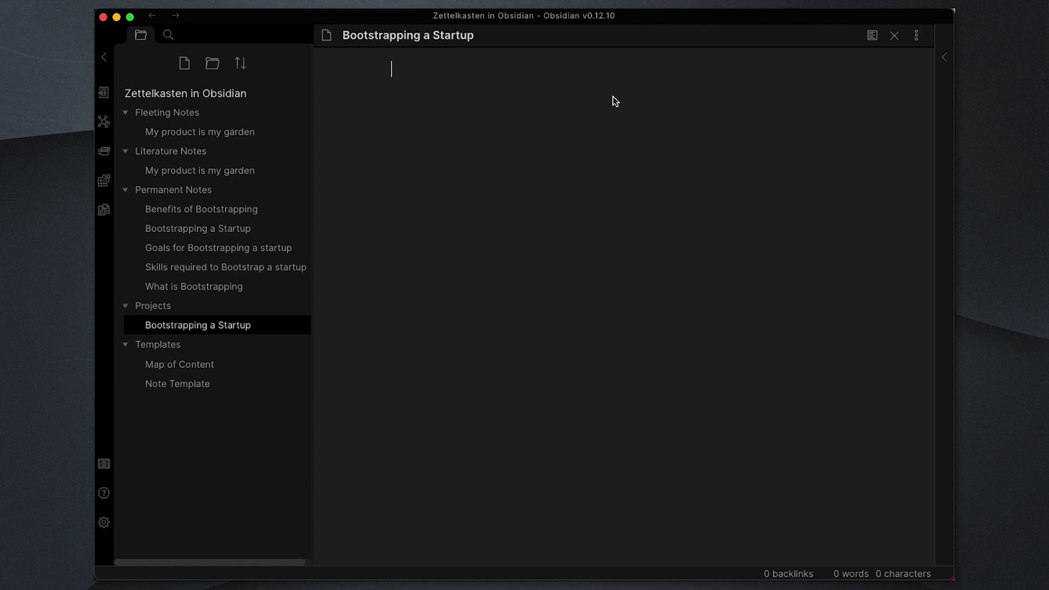
Step: Title the note "Bootstrapping a startup" and add level-two headings "What does it mean to bootstrap?", "Who can bootstrap a startup?", Benefits, Drawbacks, Tips and Conclusion
text(# Bootstrapping a startup)
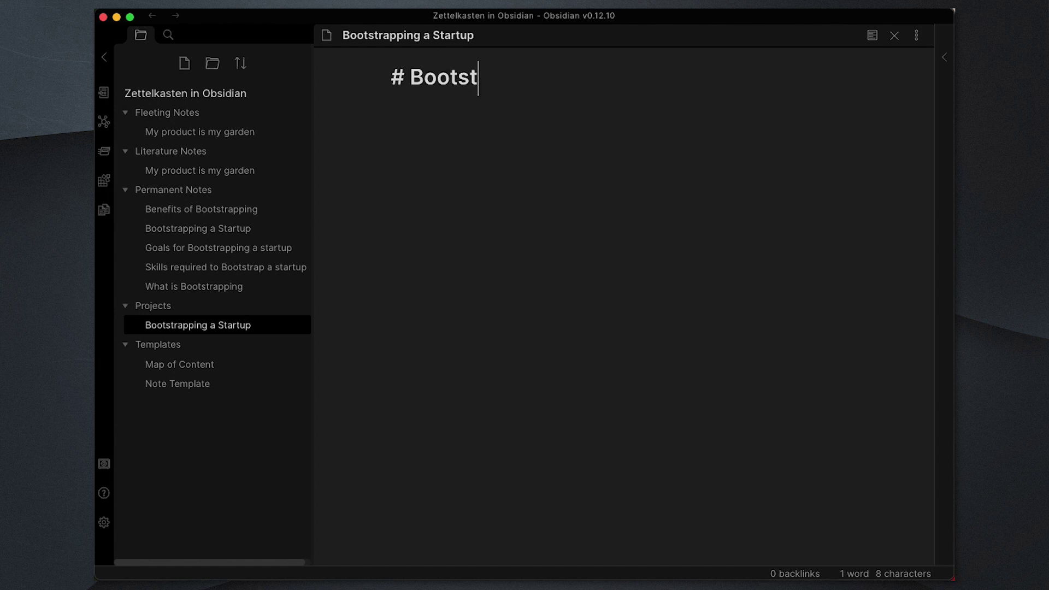
key(Return)
key(Return)
key(Return)
text(## What does it mean to bootstrap?)
key(Return)
key(Return)
key(Return)
text(## Who can bootstrap a startup?   ## Benefits   ## Drawbacks   ## Tips   ## Conclusion)
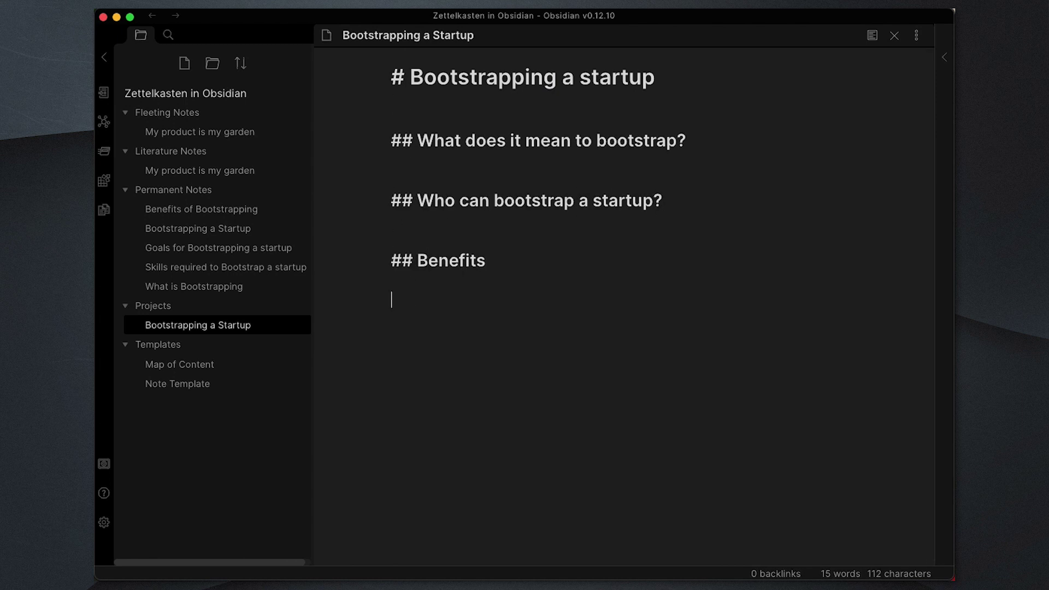
Step: Review the outline headings of the project note one by one, from "What does it mean to bootstrap?" down to Conclusion
click(683, 200)
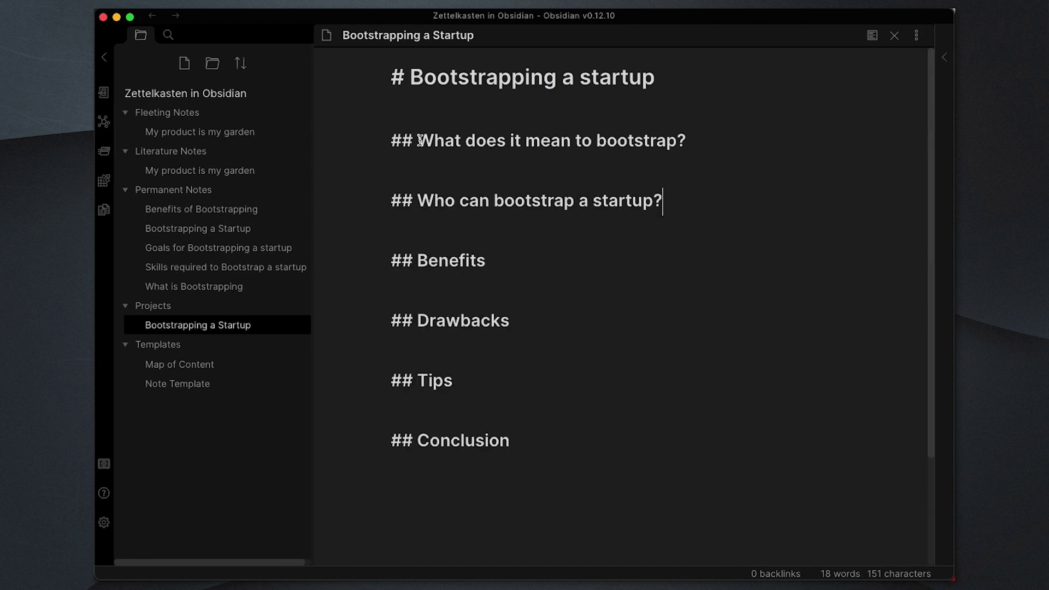
drag(418, 141, 706, 142)
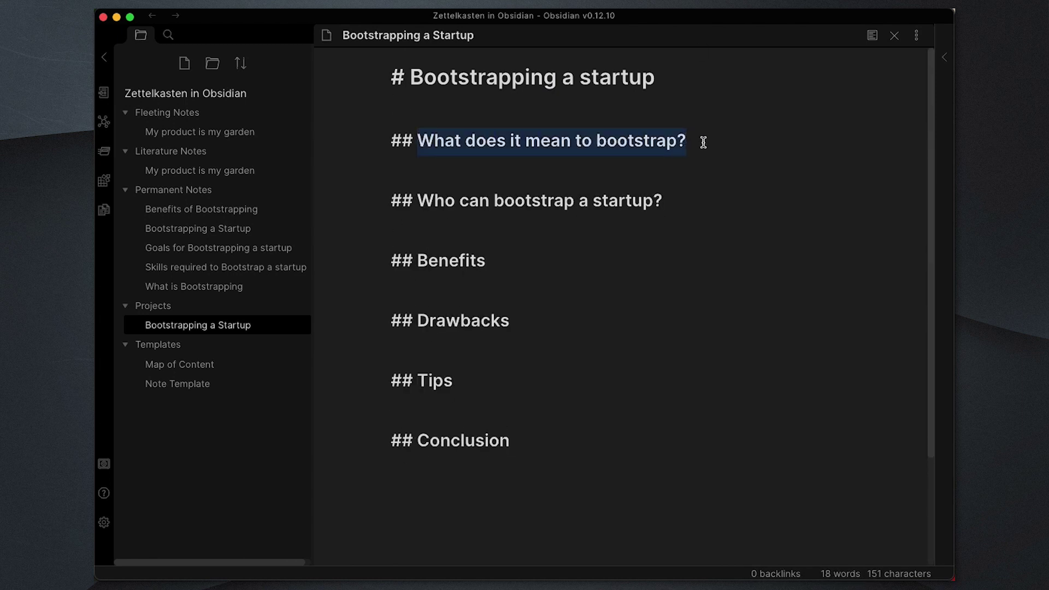
drag(419, 200, 666, 200)
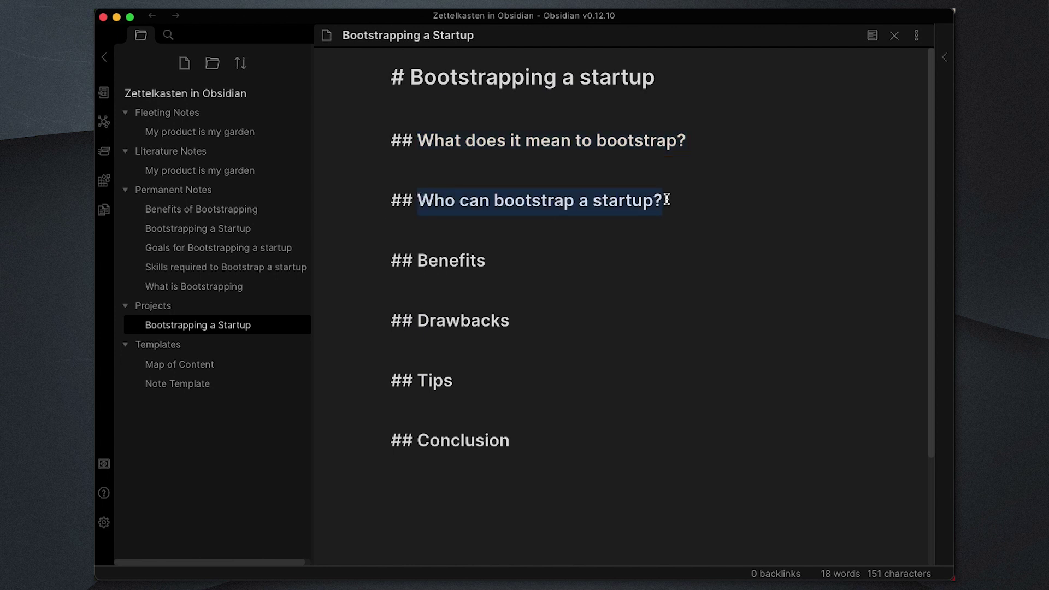
double_click(460, 261)
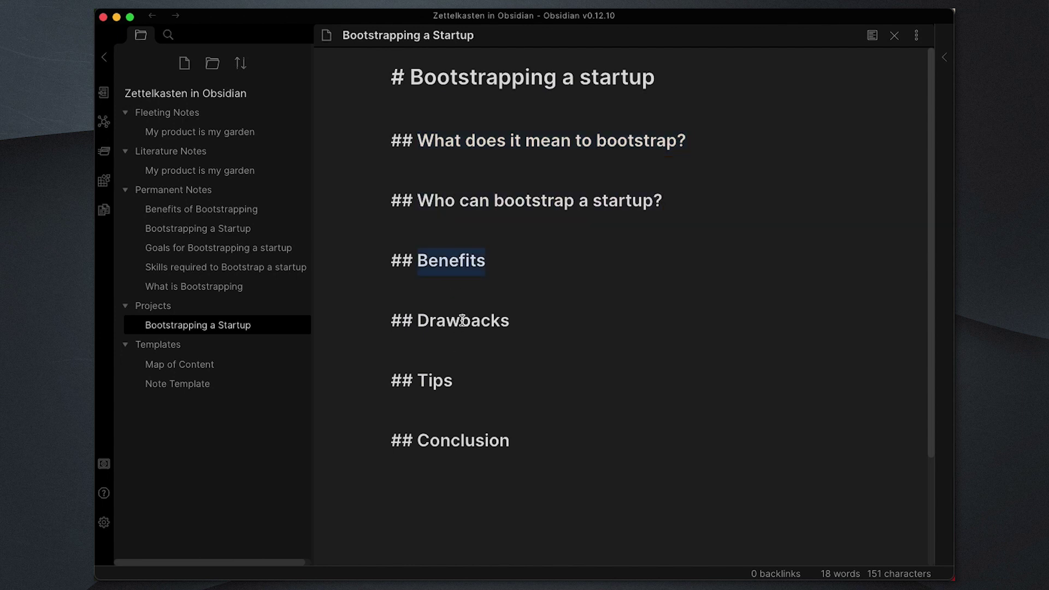
double_click(462, 320)
double_click(437, 380)
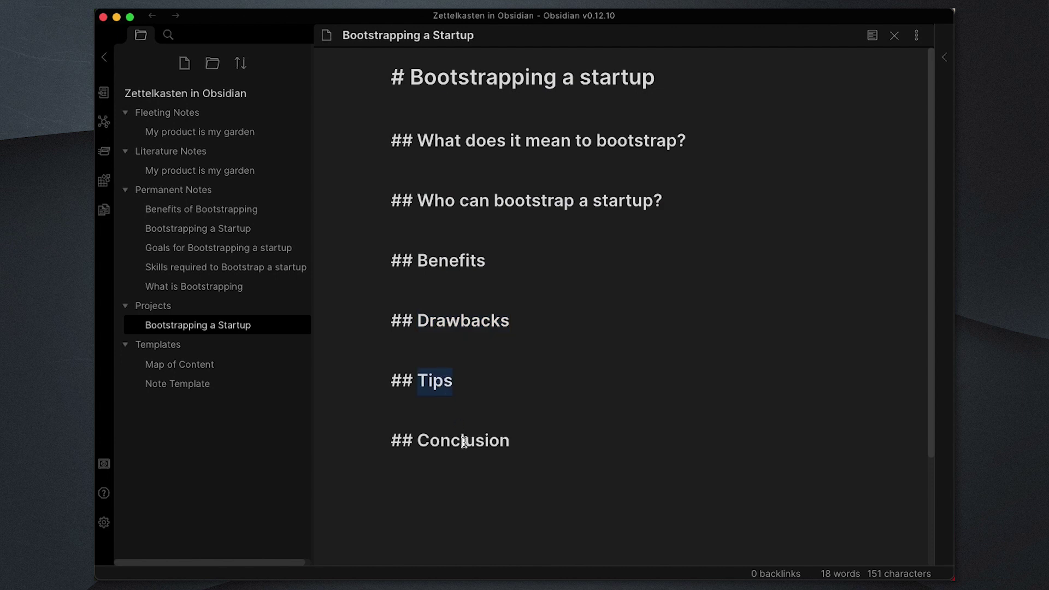
double_click(464, 441)
click(558, 445)
Step: Link What is Bootstrapping under the first subheading, Benefits of Bootstrapping under Benefits, and Skills required to Bootstrap a startup under Tips
click(461, 166)
text([[What is)
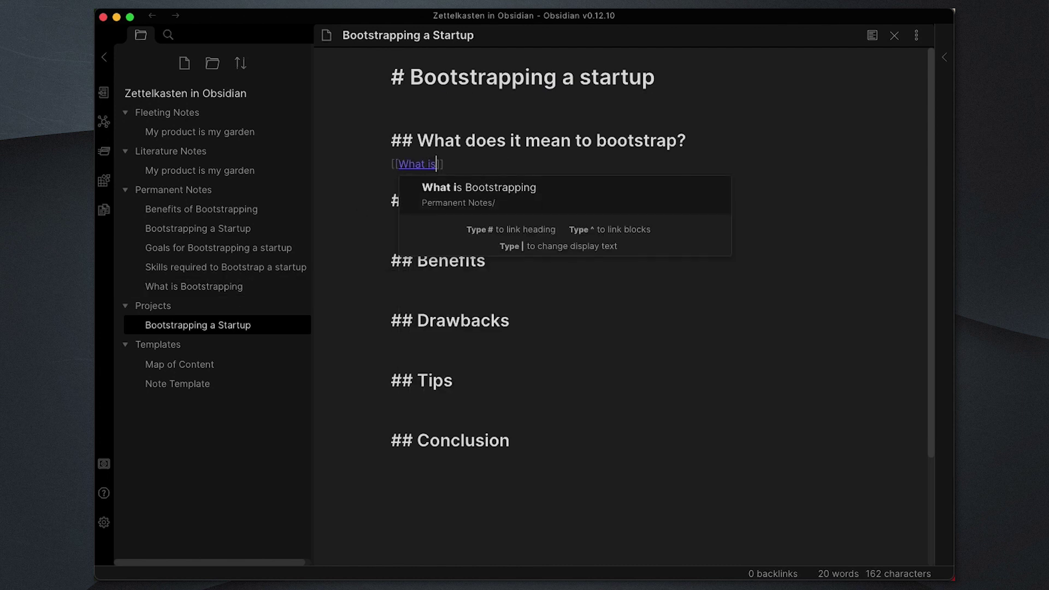
click(457, 199)
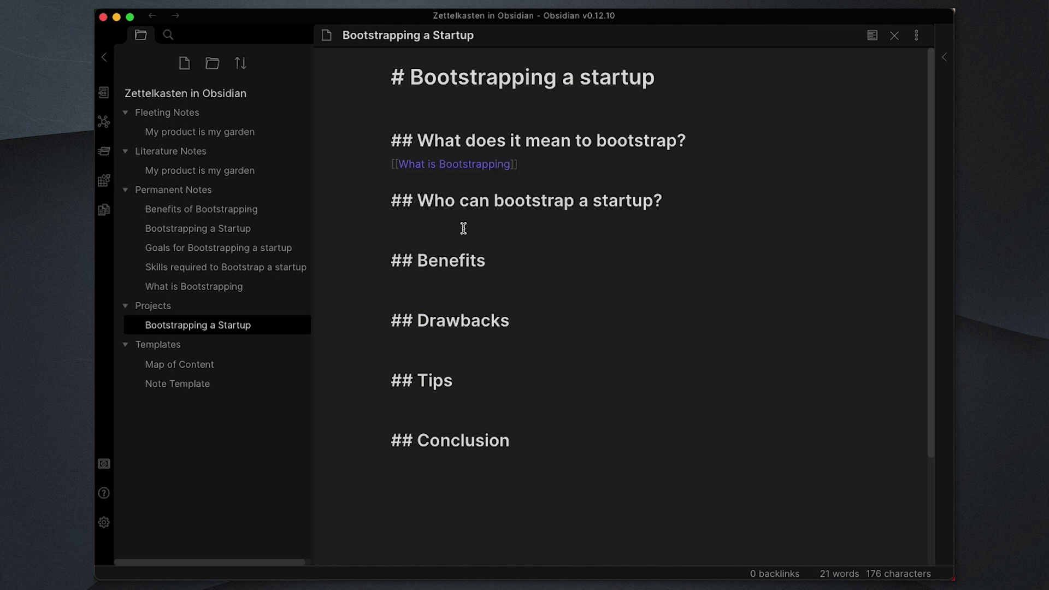
click(445, 224)
click(442, 278)
text([[Bene)
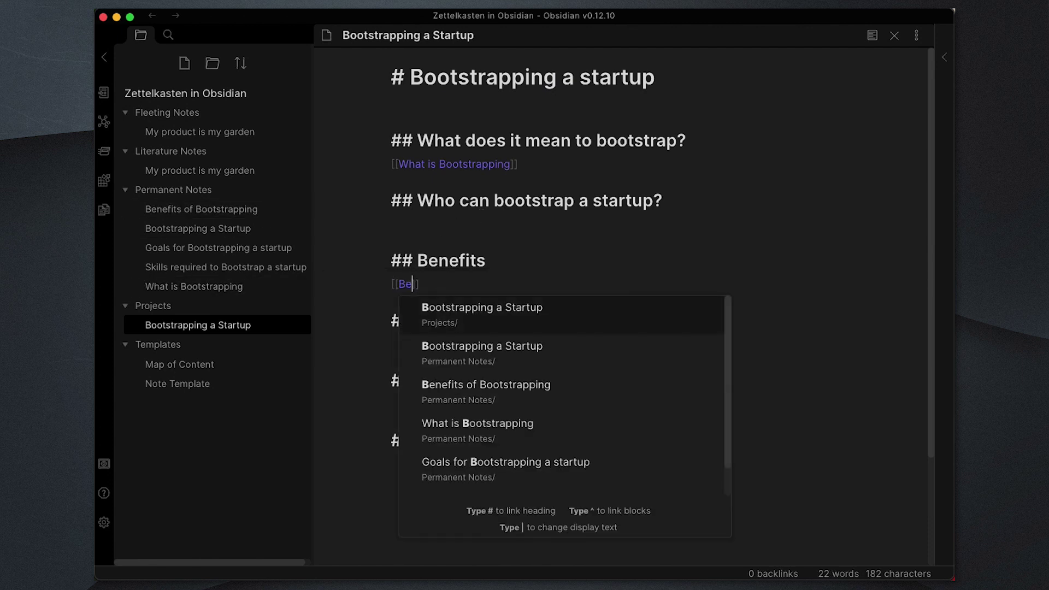
click(486, 317)
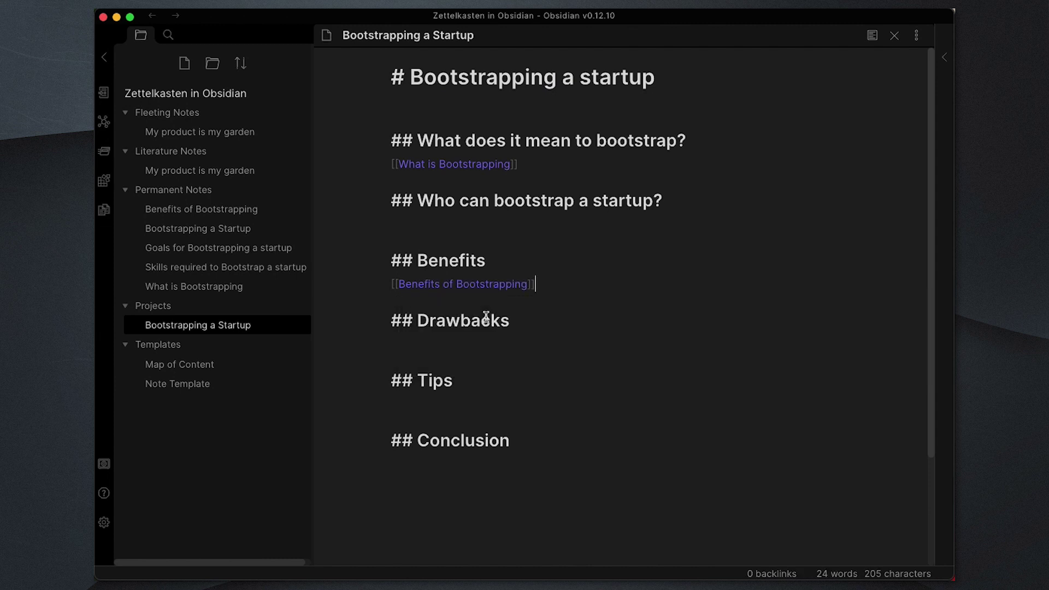
click(445, 339)
click(450, 399)
text([[Skill)
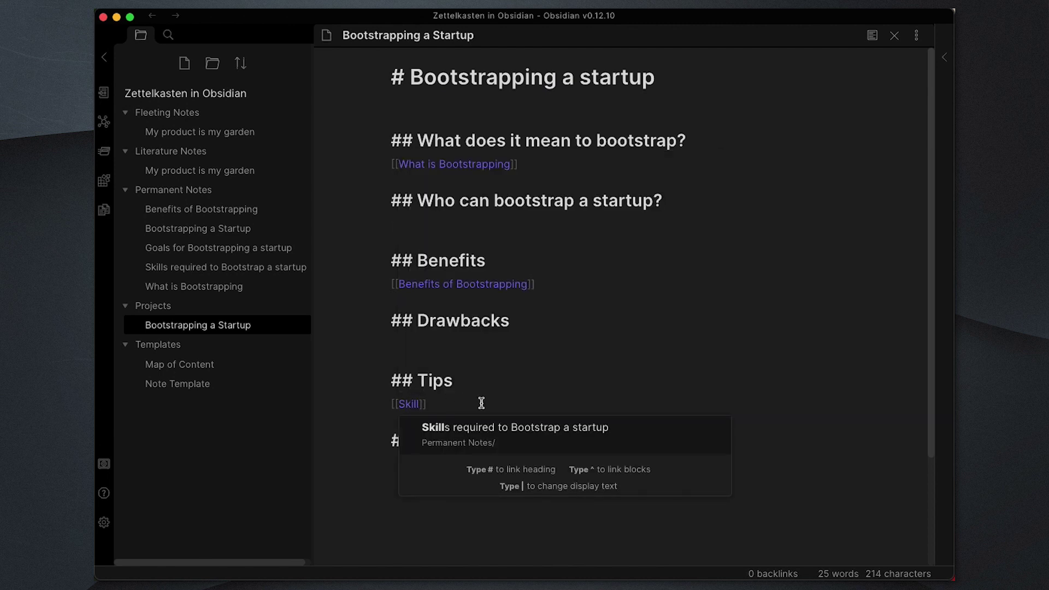
click(500, 429)
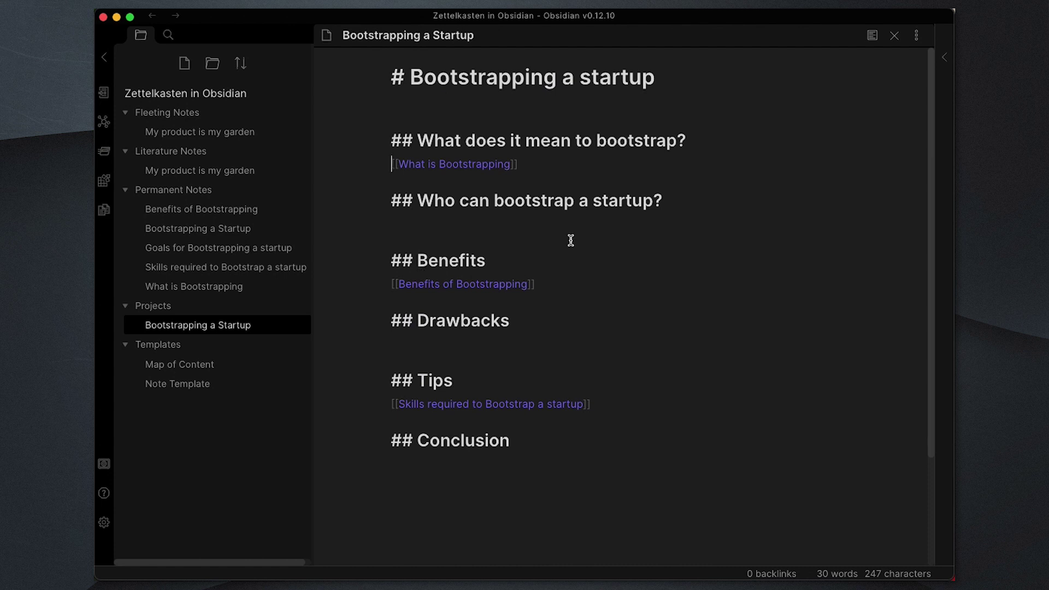
Step: Turn the three note links into embeds and preview the project note with the embedded content
text(!)
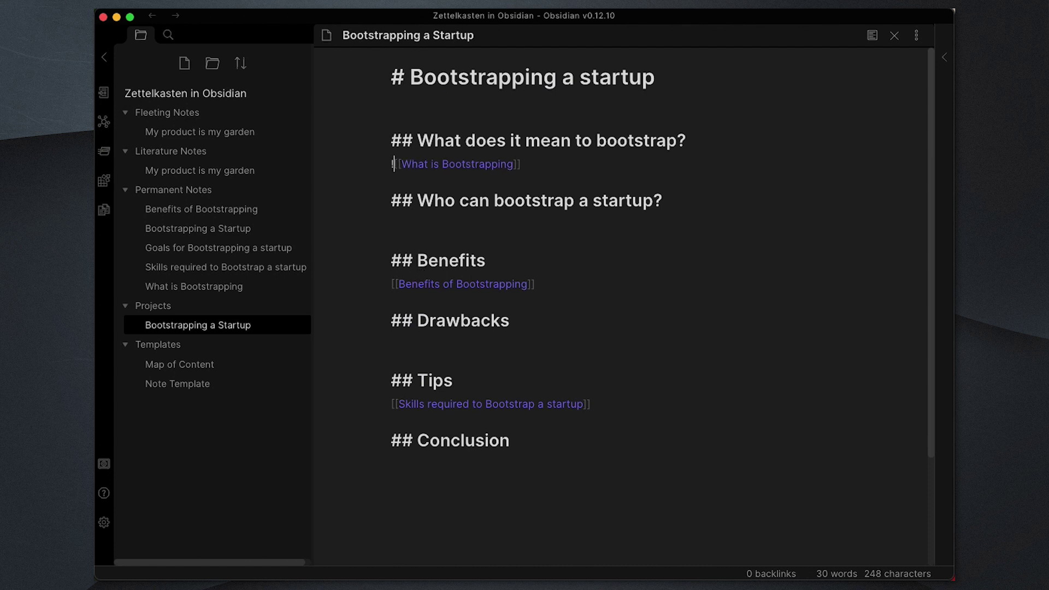
click(392, 283)
text(!)
click(392, 403)
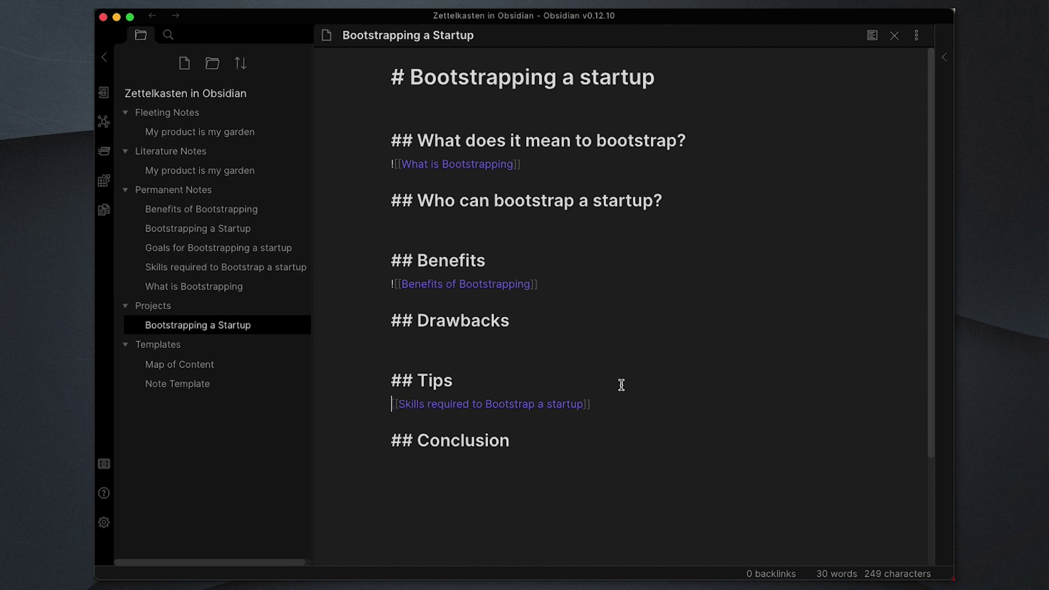
text(!)
click(873, 35)
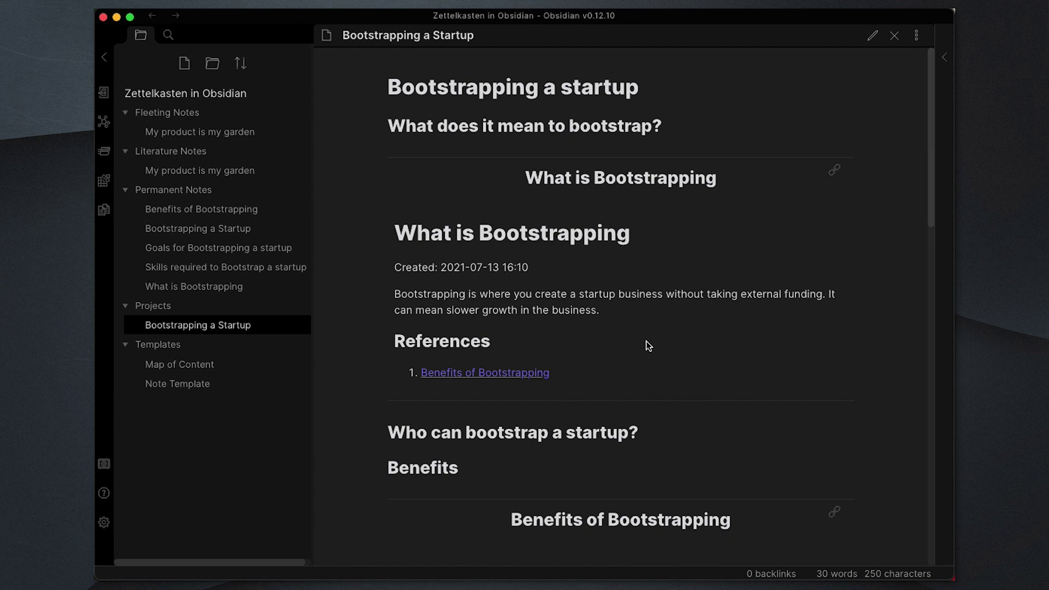
mouse_move(932, 147)
mouse_down()
mouse_move(919, 424)
mouse_move(923, 142)
mouse_up()
Step: Split the project note vertically into two panes, with the first in editing mode and the second in preview
click(917, 36)
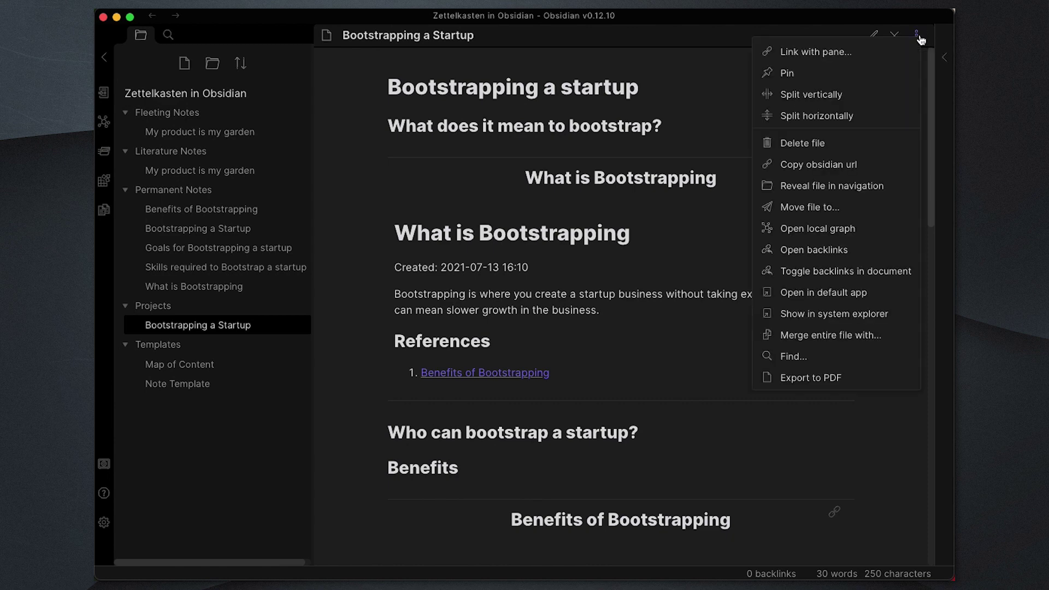
click(837, 96)
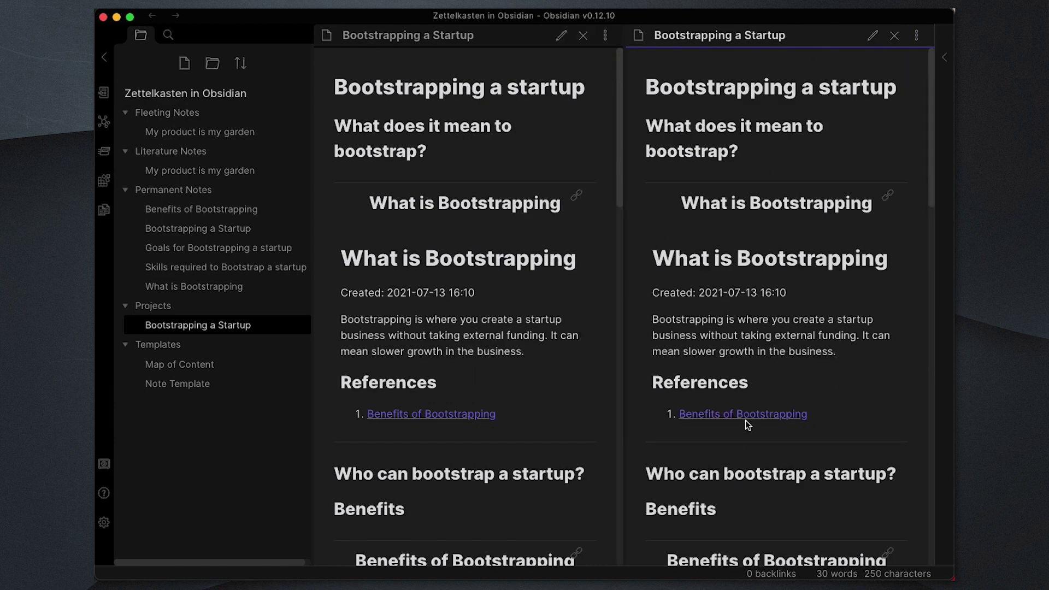
click(507, 336)
click(561, 34)
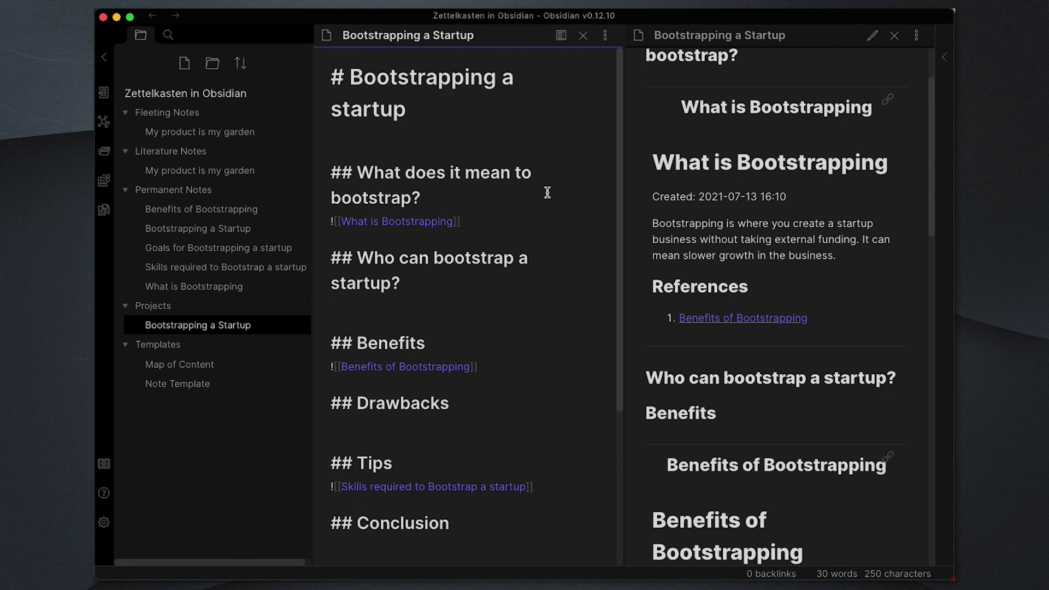
Step: Under "What does it mean to bootstrap?", write that it is a fully self funded business founders often create in spare time while working for another company
key(Return)
key(Return)
text(Bootstrapping a startup is where you create a business that is fully self funded. Often, founderes will do this in their spare time while they are working for another company.)
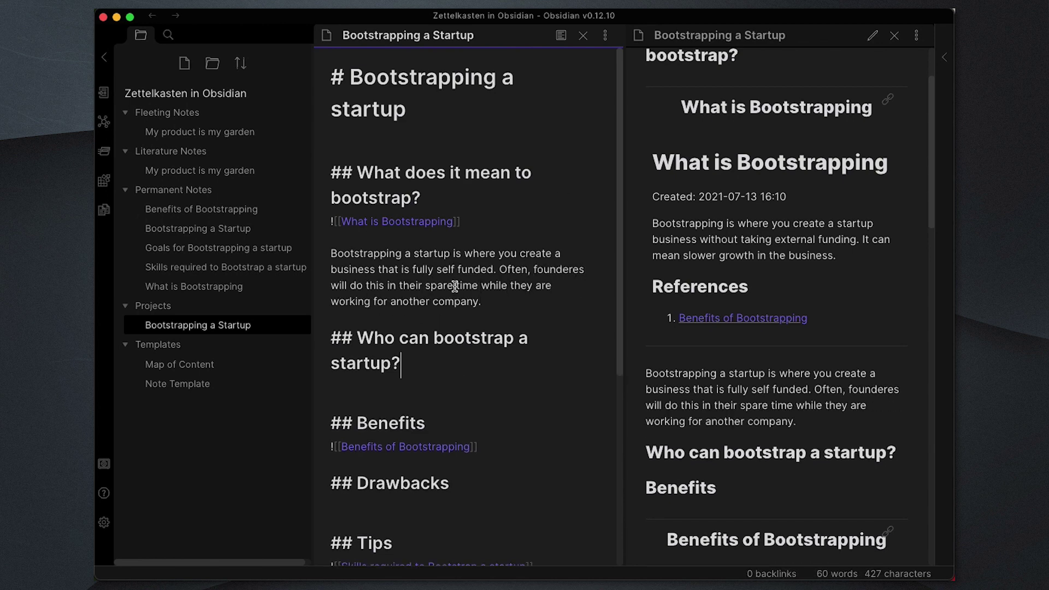
drag(481, 301, 311, 259)
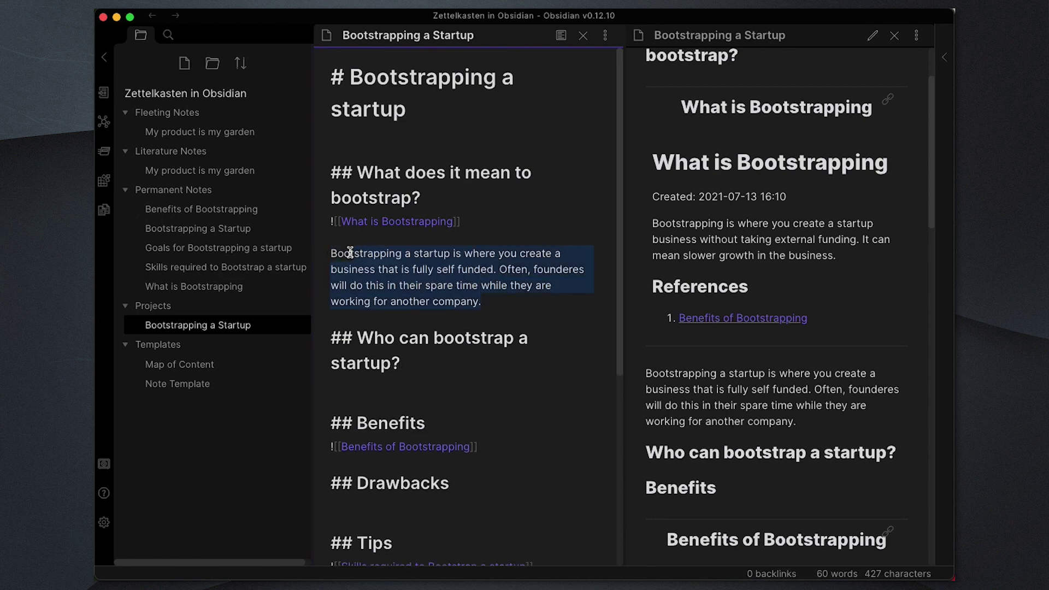
click(470, 302)
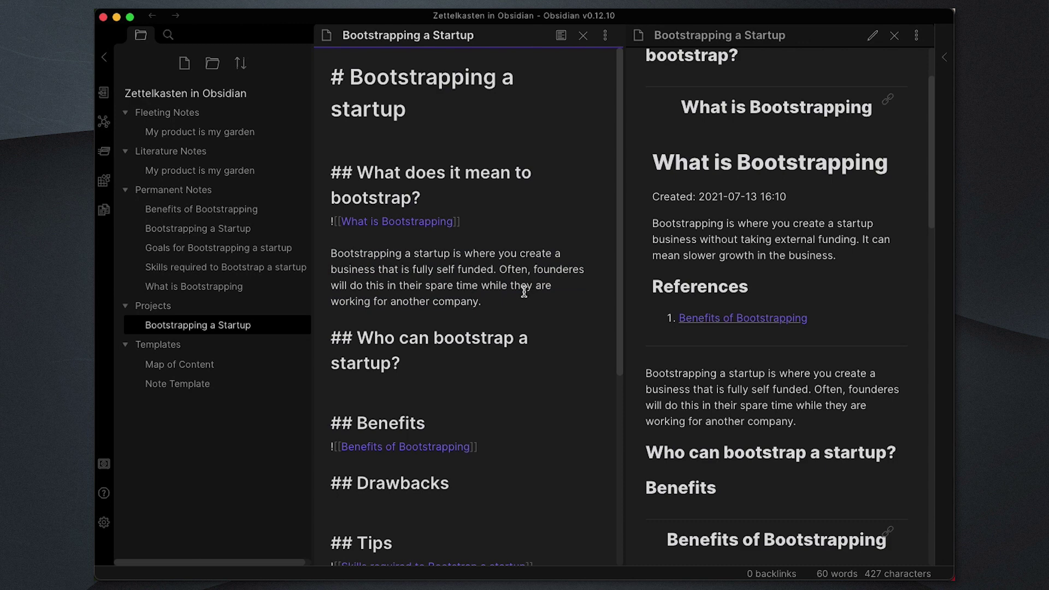
key(BackSpace)
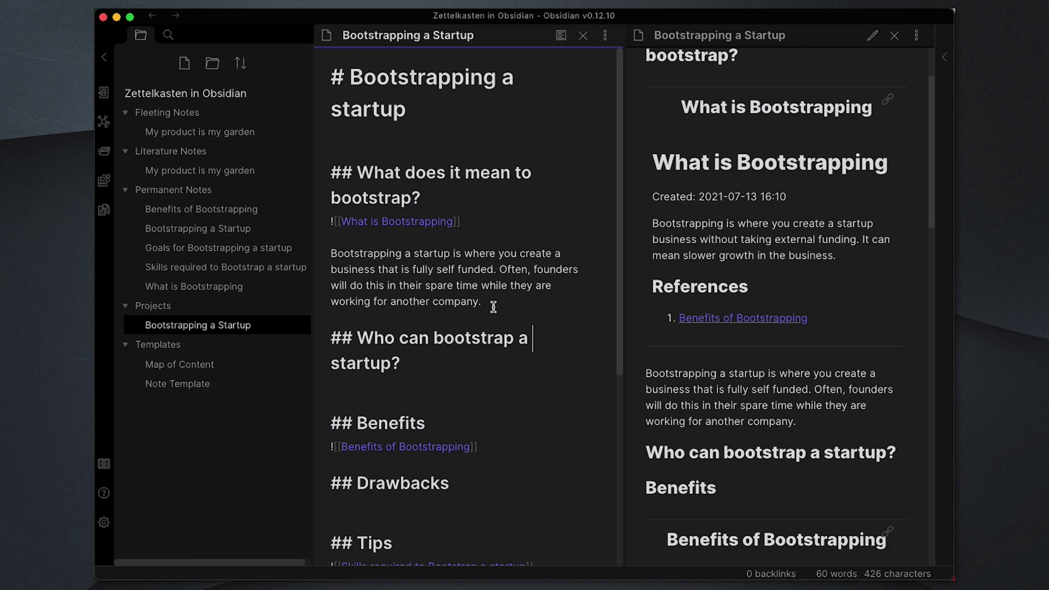
click(495, 302)
Step: Turn the embeds of What is Bootstrapping, Benefits of Bootstrapping and Skills required to Bootstrap a startup back into plain links
scroll(496, 298, down, 3)
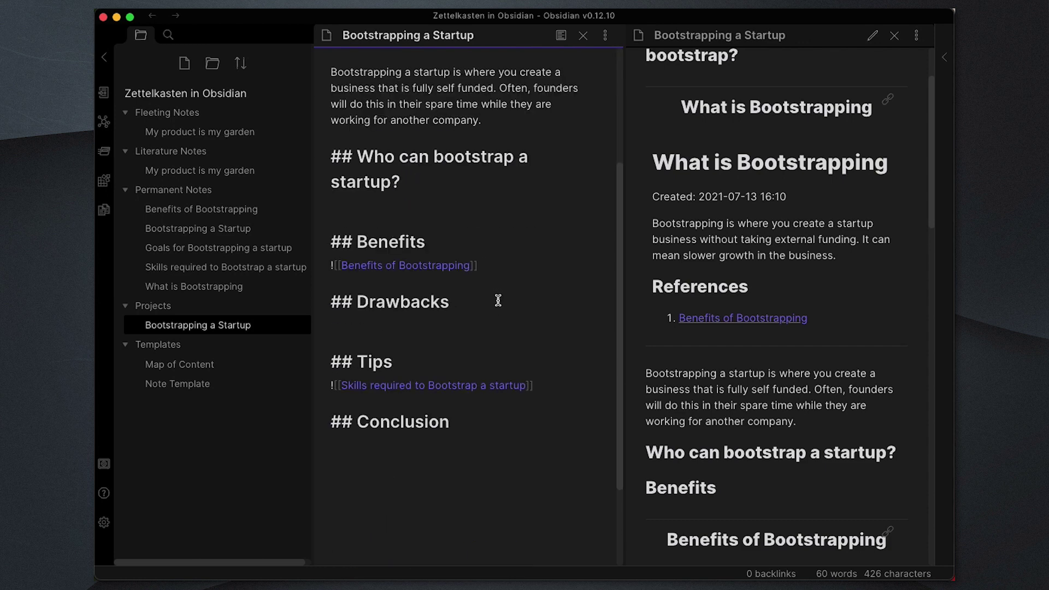
scroll(498, 298, up, 3)
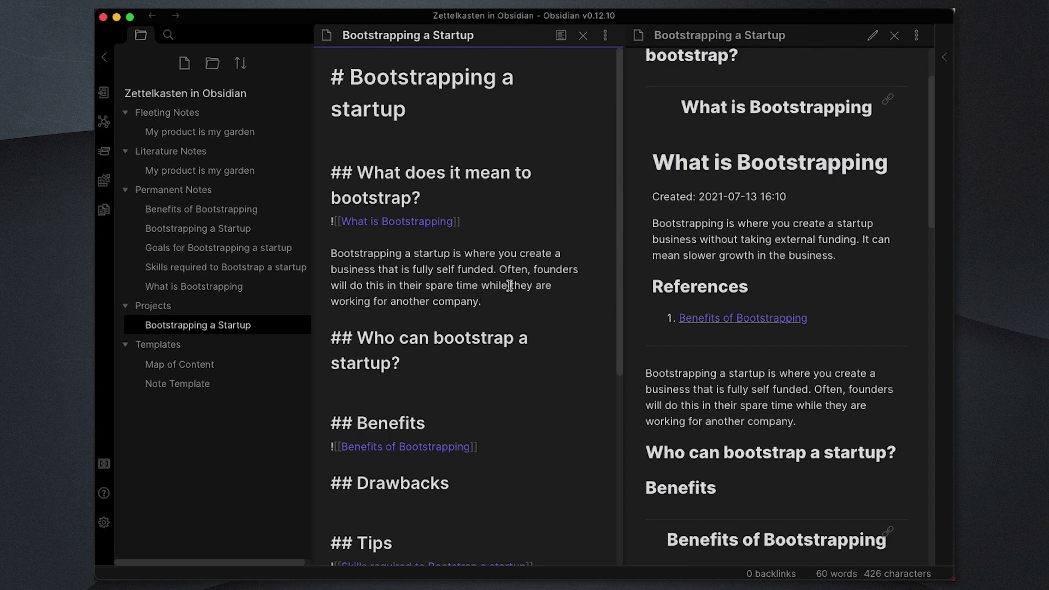
drag(500, 301, 323, 262)
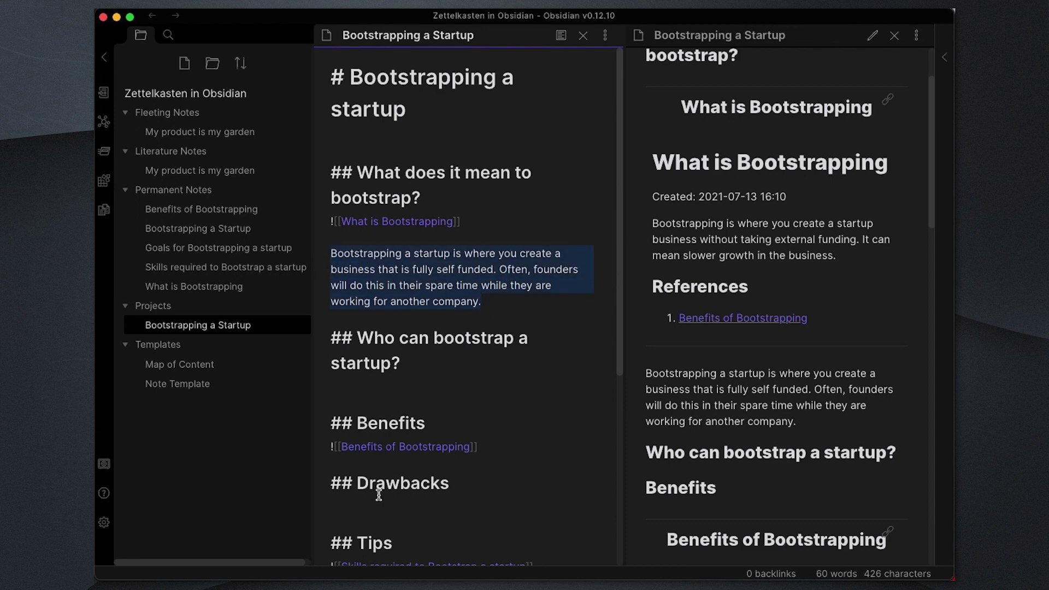
click(496, 222)
key(Home)
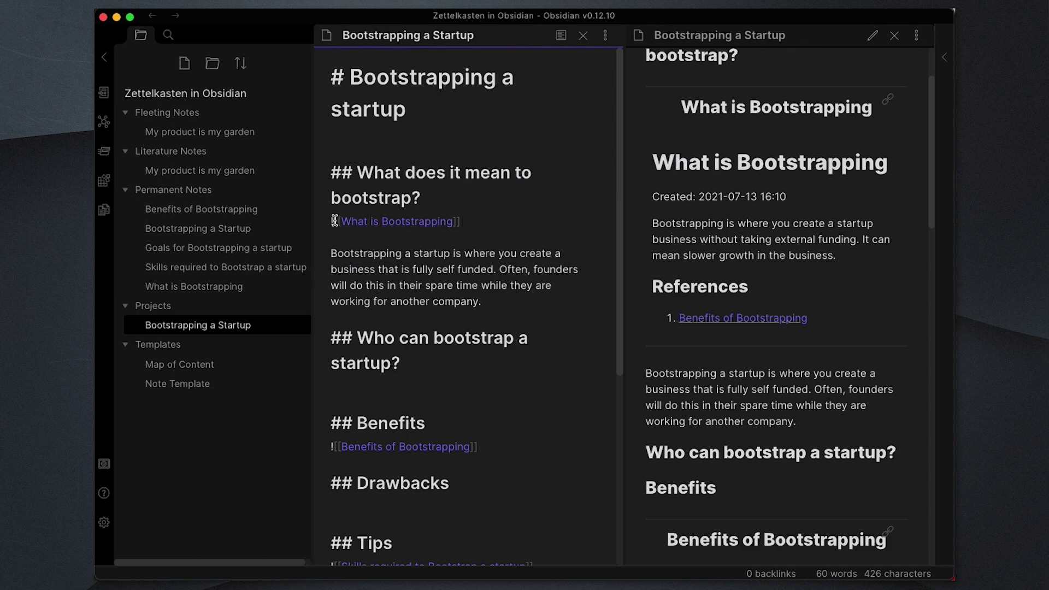
key(Delete)
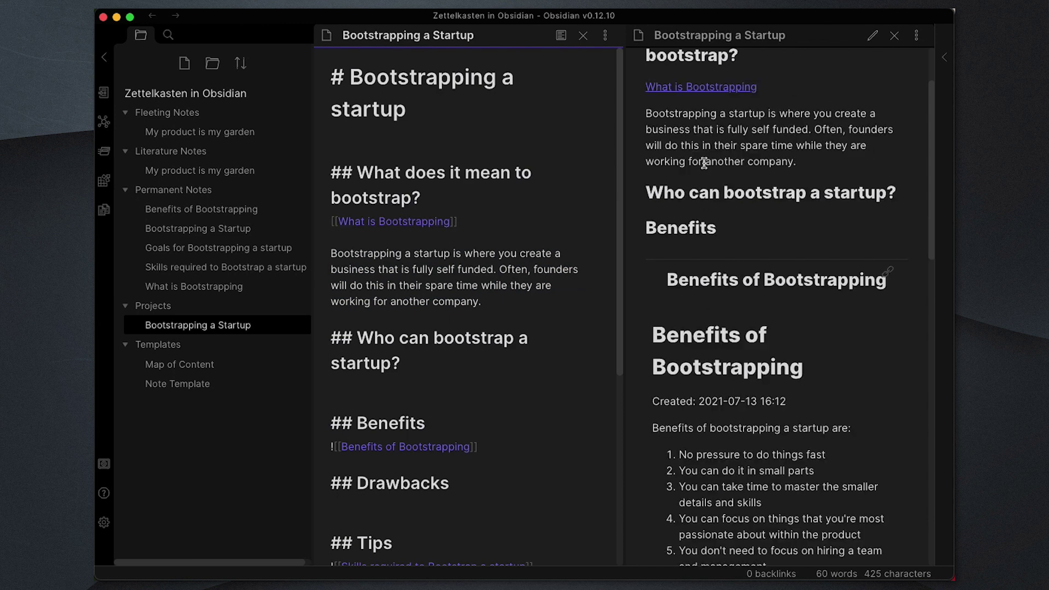
click(674, 112)
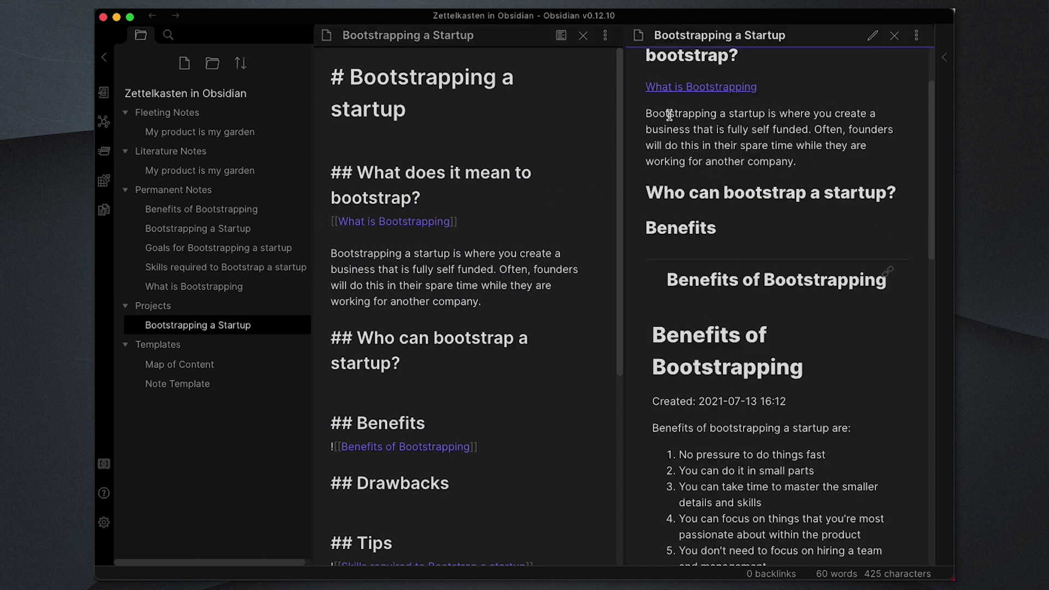
click(331, 444)
key(Delete)
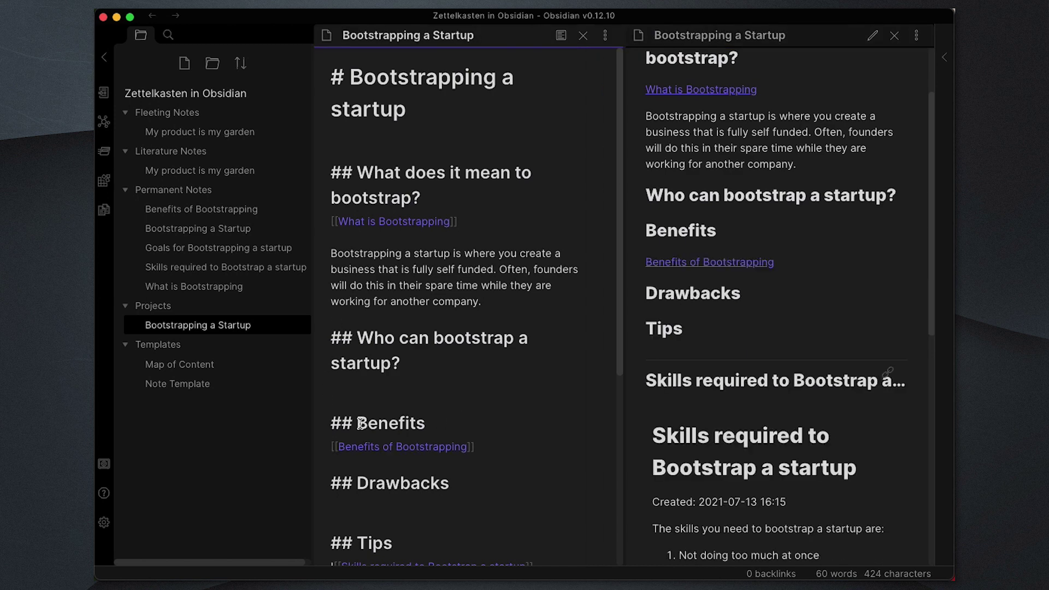
scroll(355, 424, down, 5)
click(332, 419)
key(Delete)
click(453, 229)
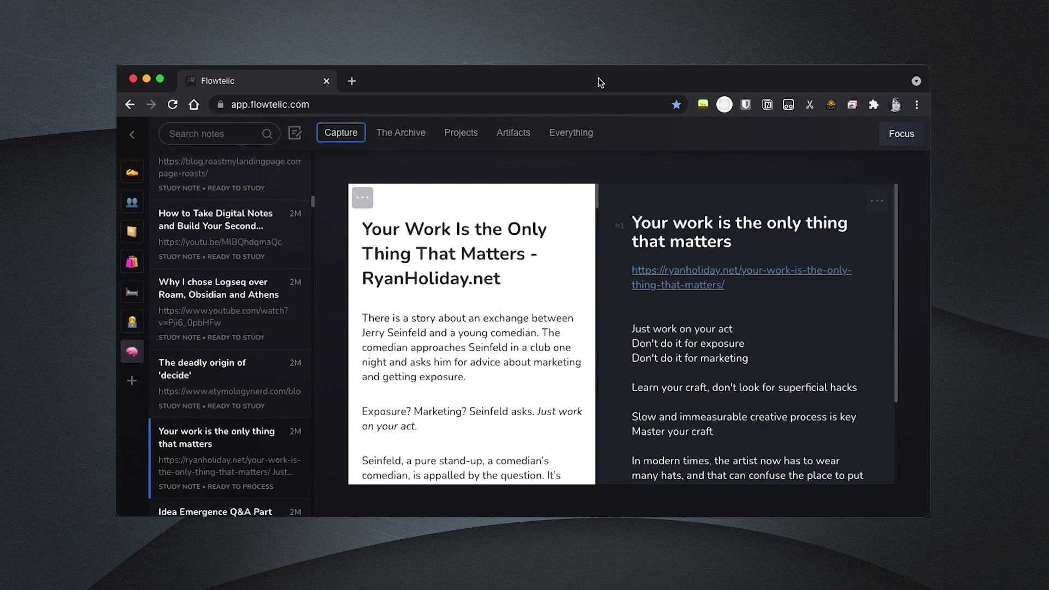
Step: In Flowtelic, look through the Capture, Archive, Projects and Artifacts note categories and open the Focus recommendations for today
click(323, 141)
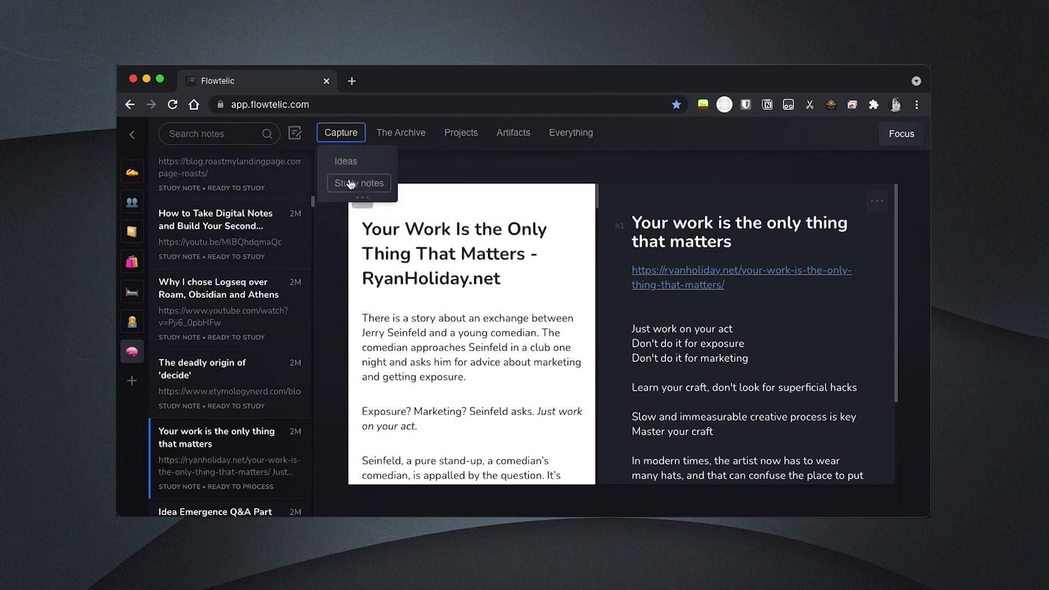
mouse_move(400, 133)
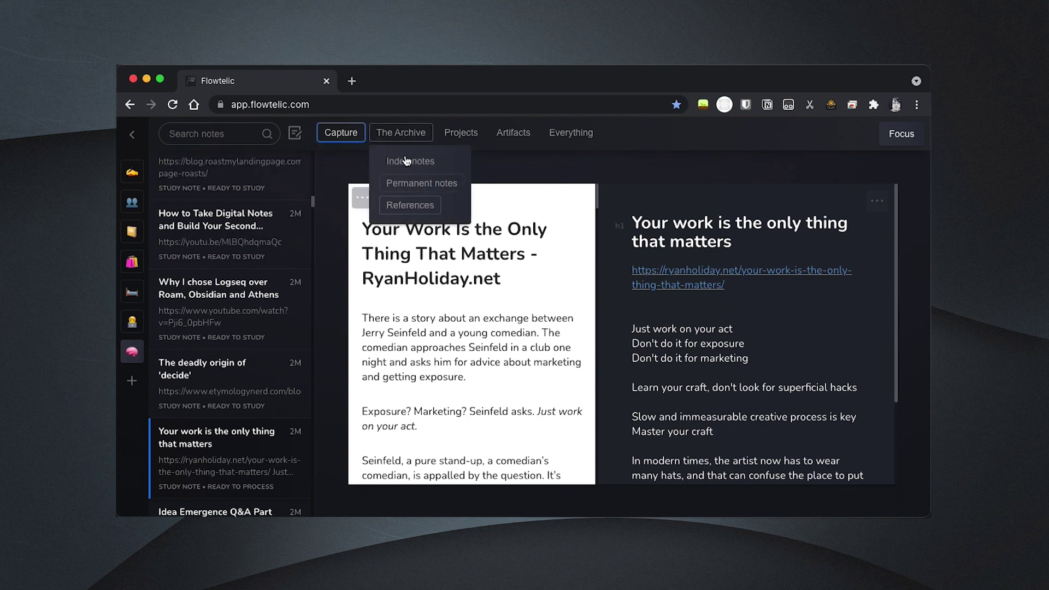
mouse_move(468, 132)
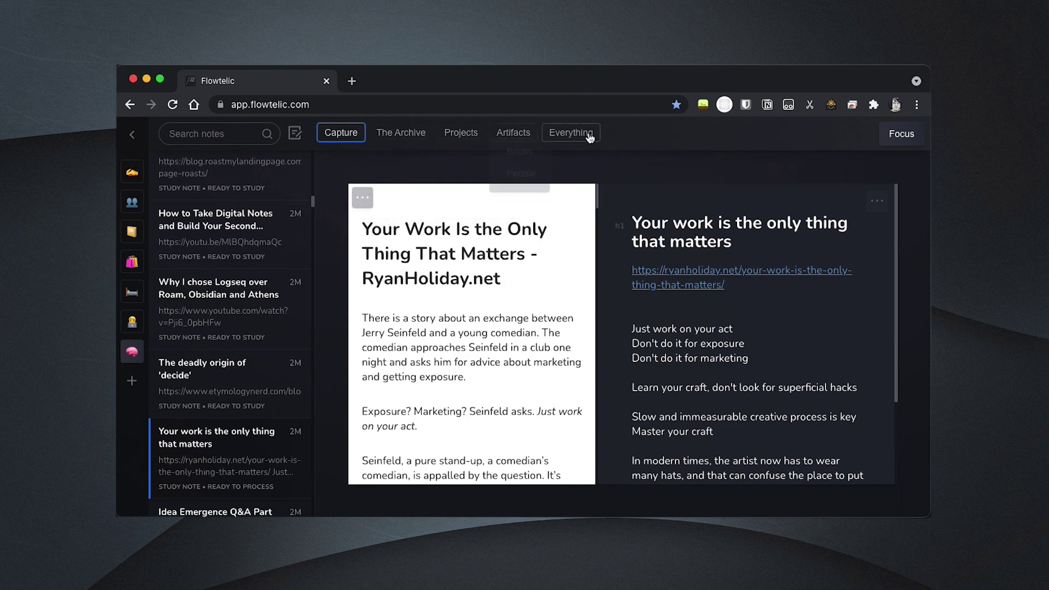
mouse_move(506, 136)
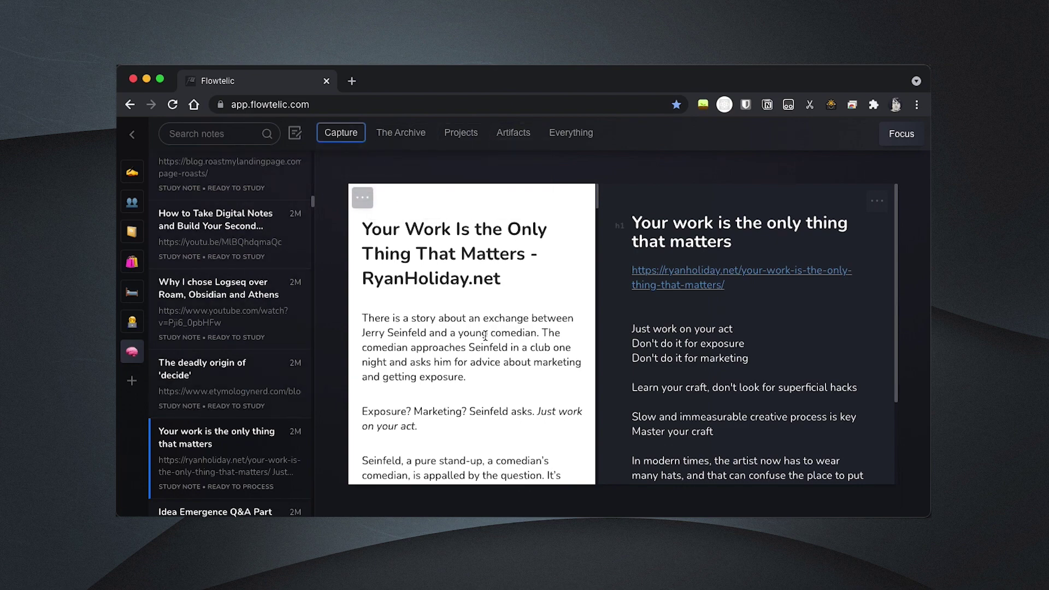
click(767, 365)
click(903, 136)
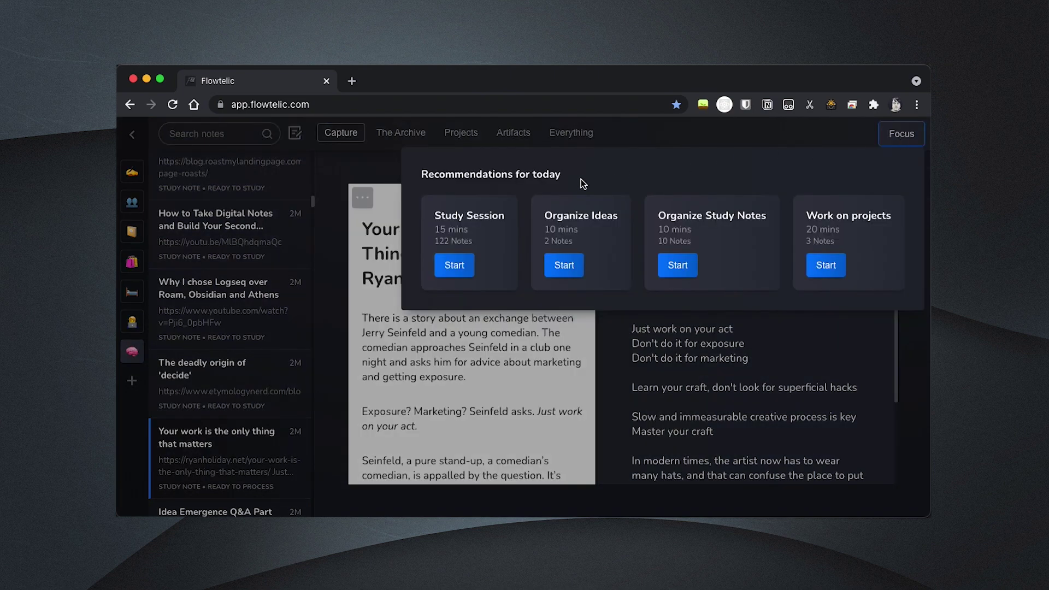